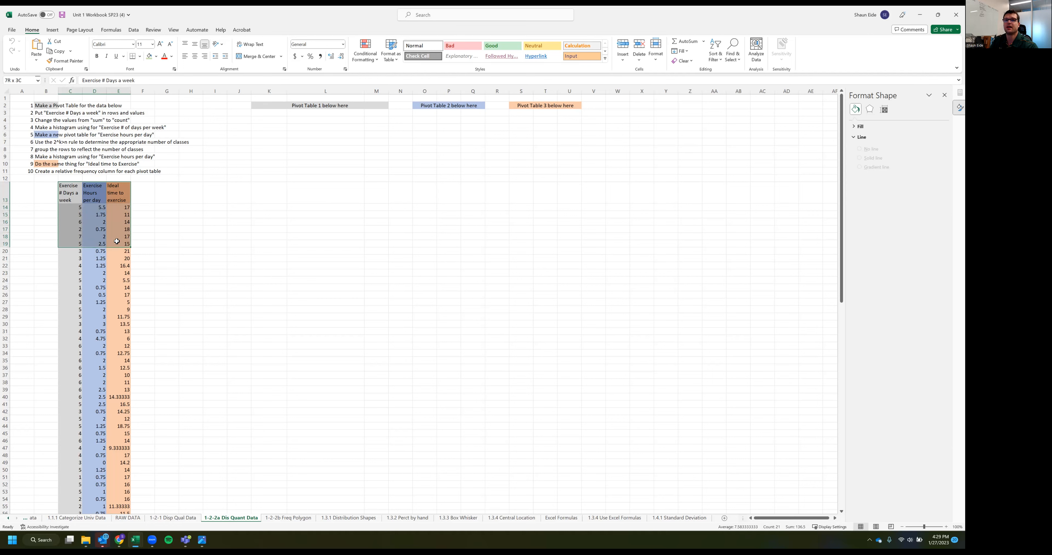
click(169, 237)
click(183, 198)
drag(70, 193, 65, 533)
scroll(79, 322, up, 1)
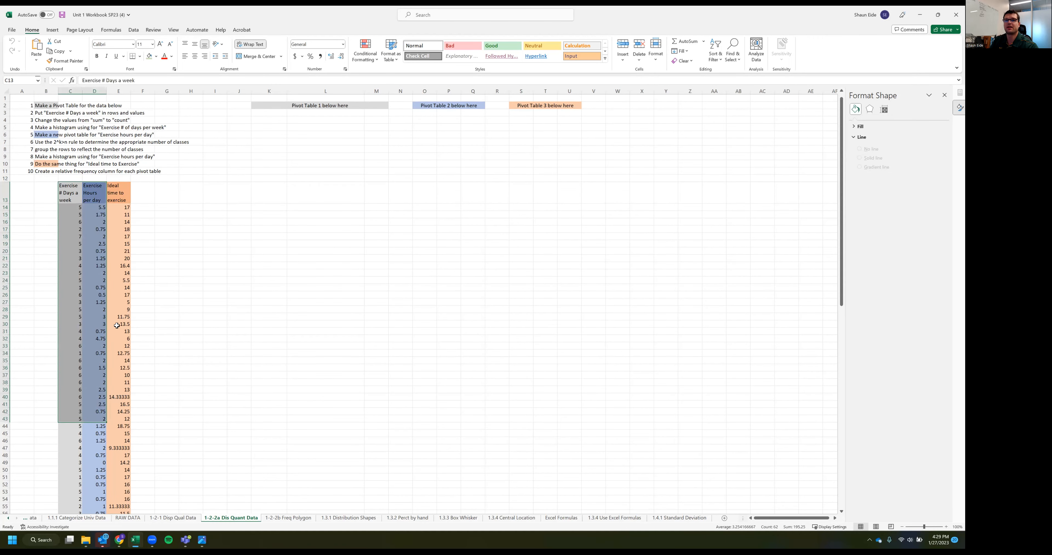
click(168, 302)
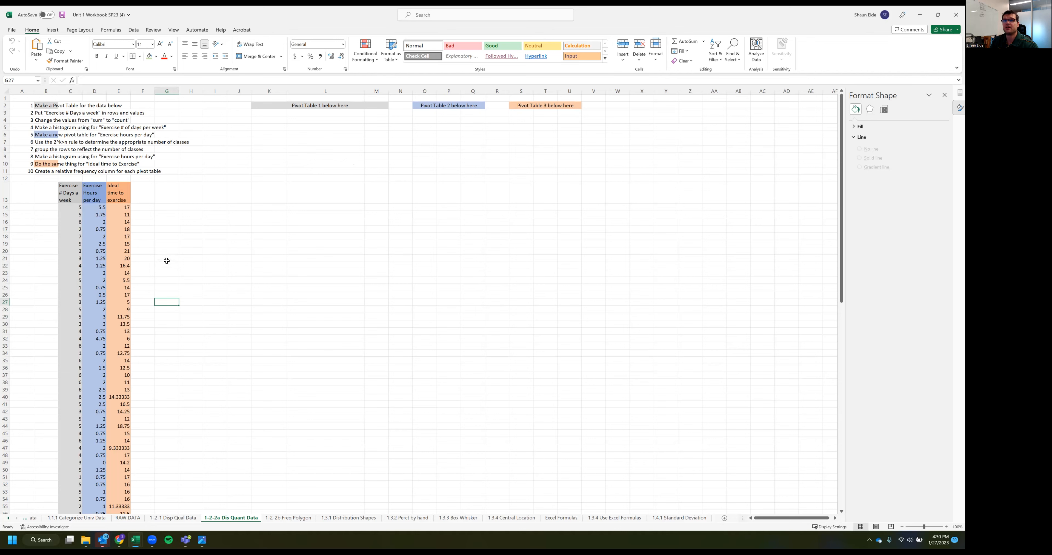
click(389, 142)
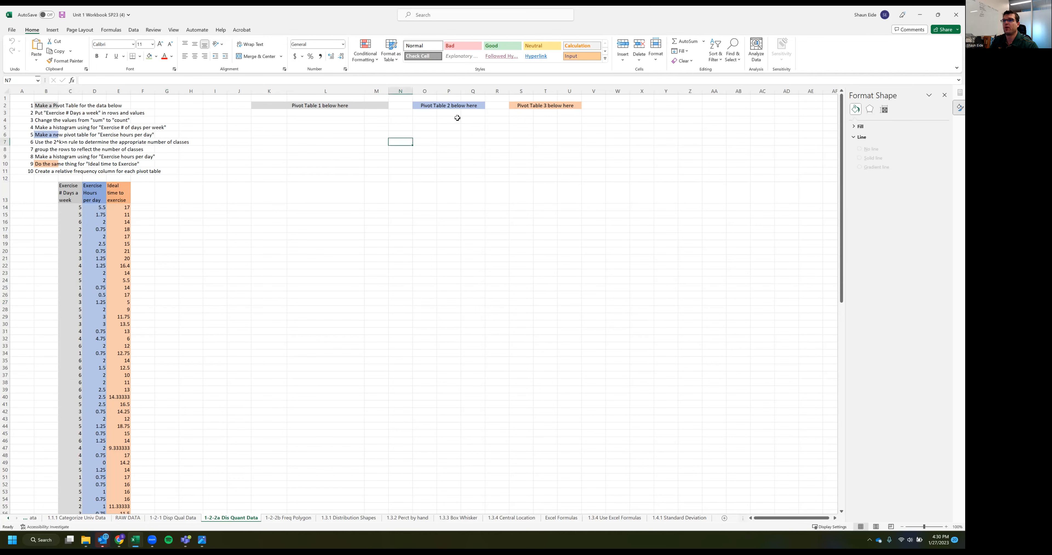
Make columns K through U one uniform width so the three pivot table areas are evenly sized
drag(269, 91, 592, 91)
click(513, 229)
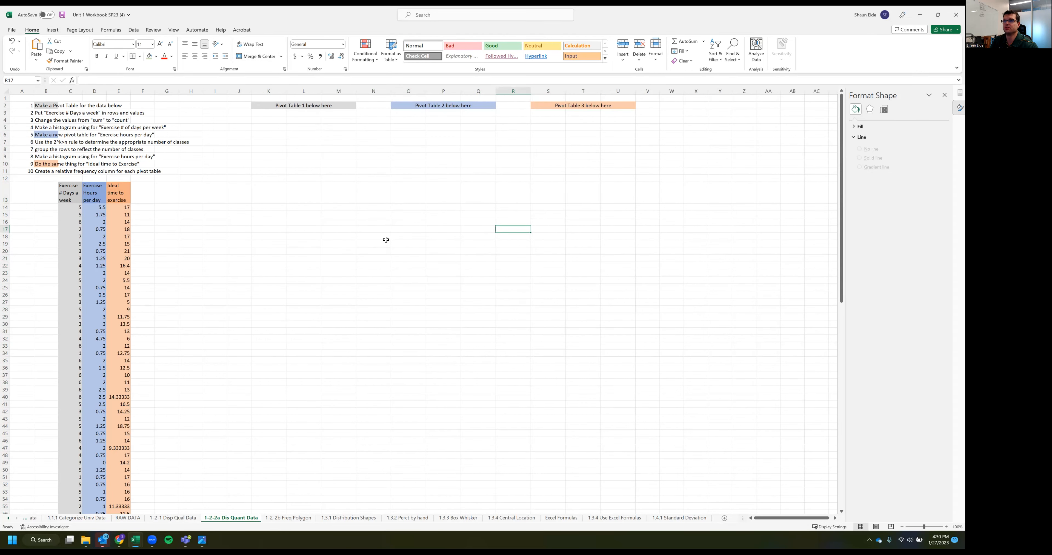
click(349, 164)
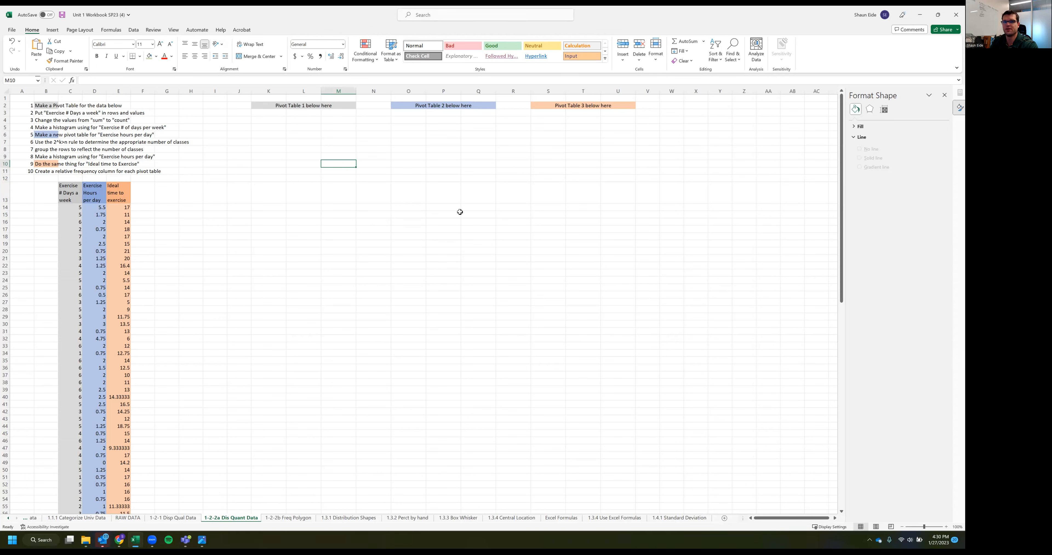
Select the three exercise data columns with their headers, range C13:E112, including the rows past the blank cell in column C
click(75, 195)
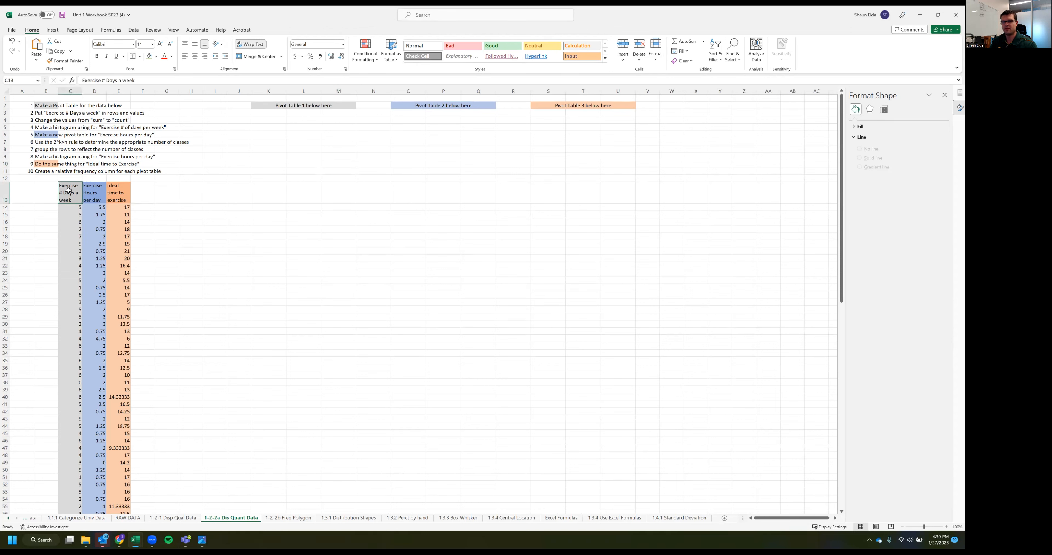
key(shift+Right)
key(shift+Right)
key(Left)
key(Right)
key(shift+Right)
key(shift+Right)
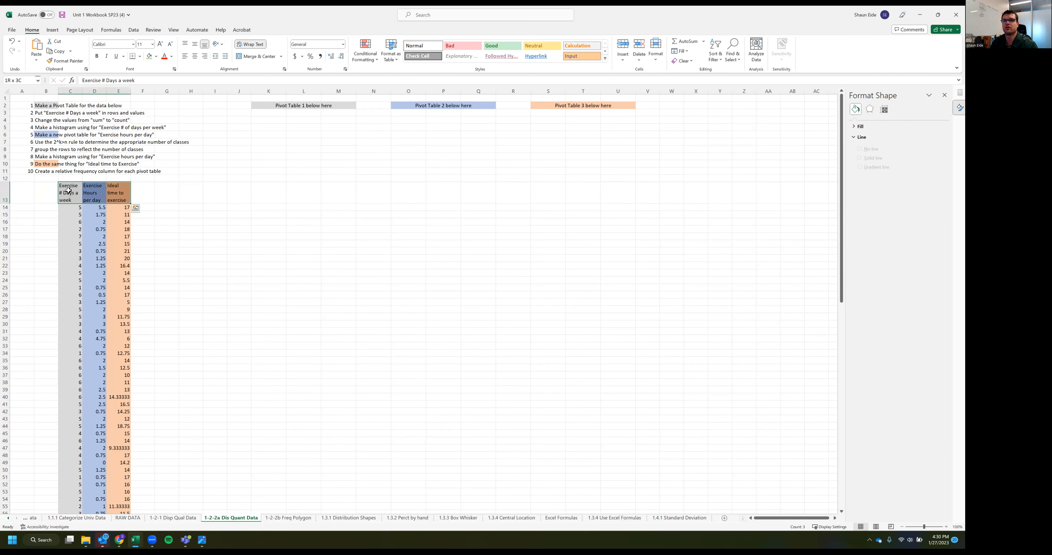
key(ctrl+shift+Down)
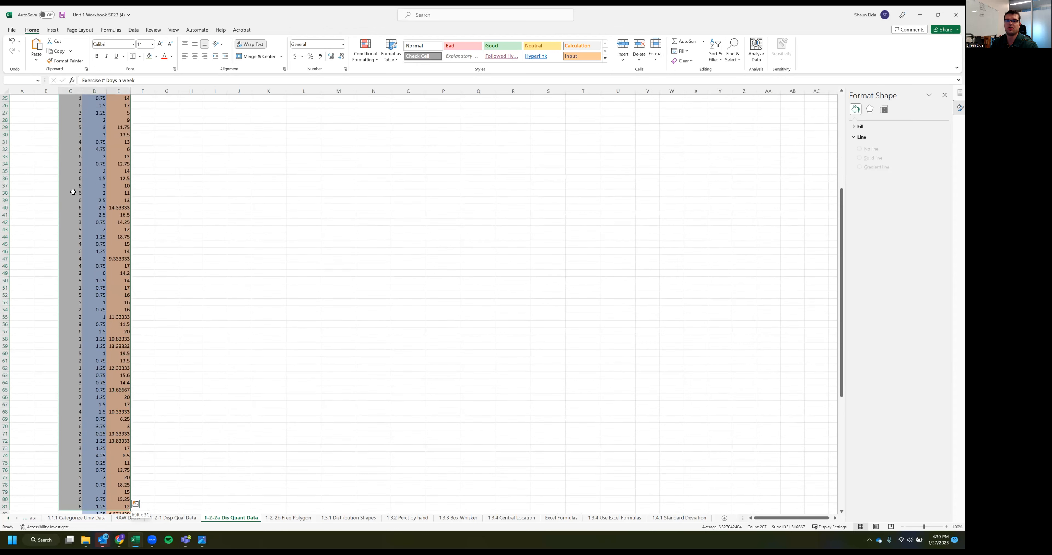
scroll(73, 192, down, 2)
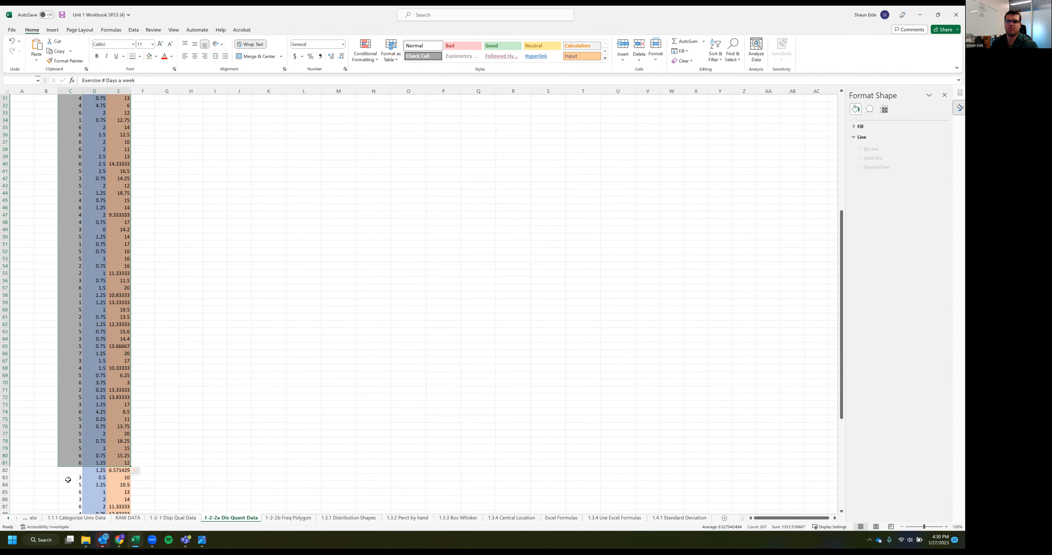
key(ctrl+shift+Down)
key(ctrl+shift+Down)
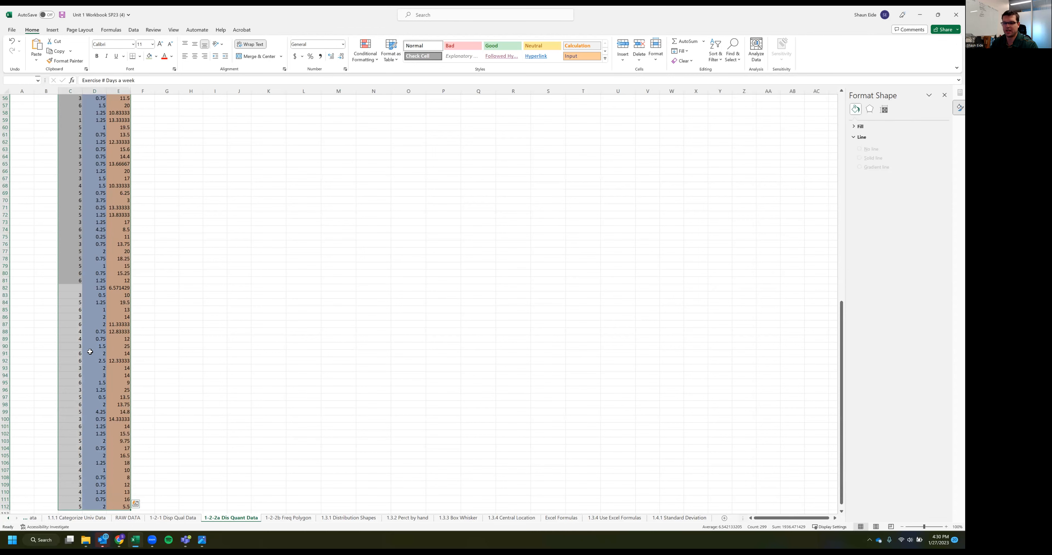
scroll(217, 302, up, 18)
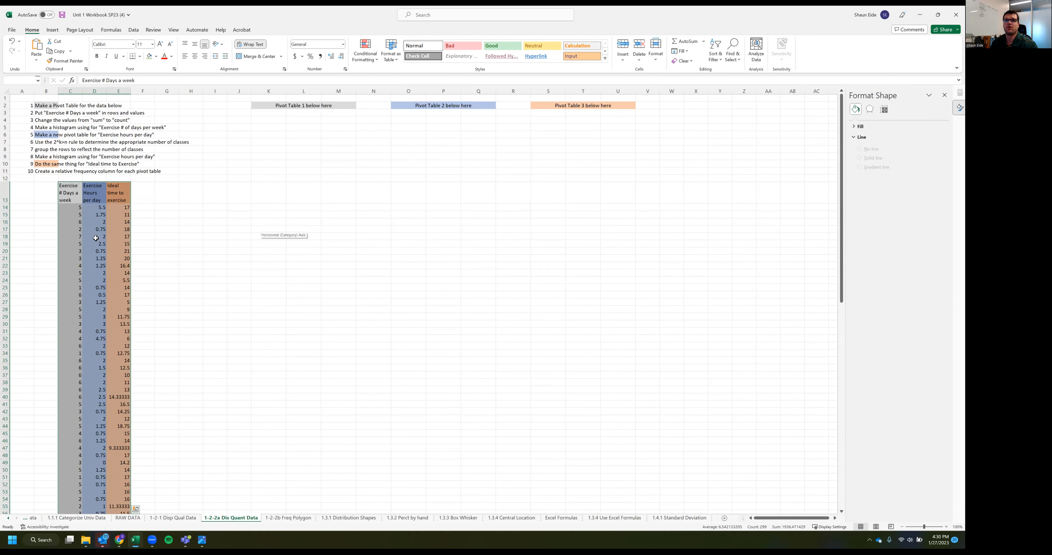
Insert a PivotTable from the selected data on the existing worksheet at cell K3, below the Pivot Table 1 heading
click(52, 29)
click(18, 47)
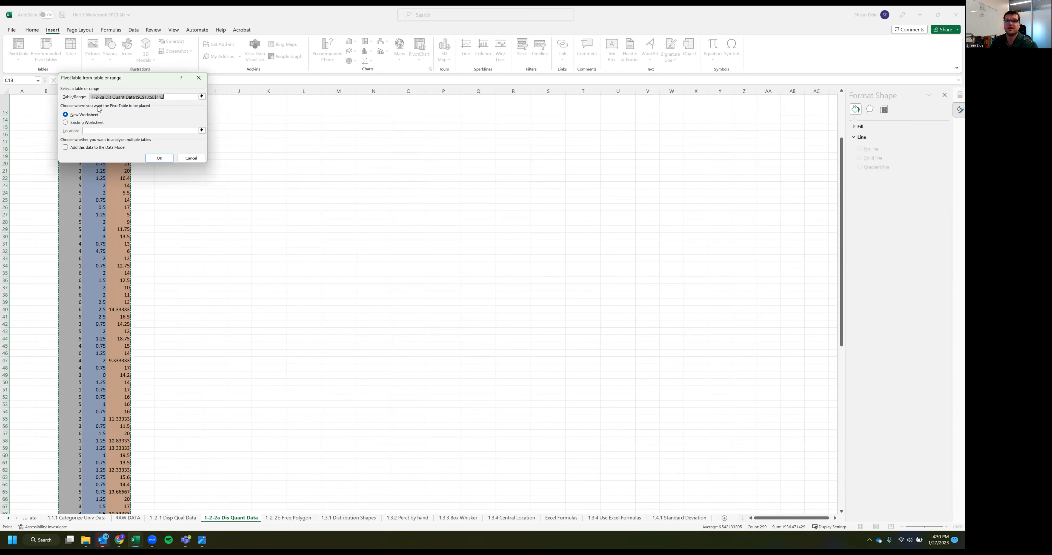
click(82, 123)
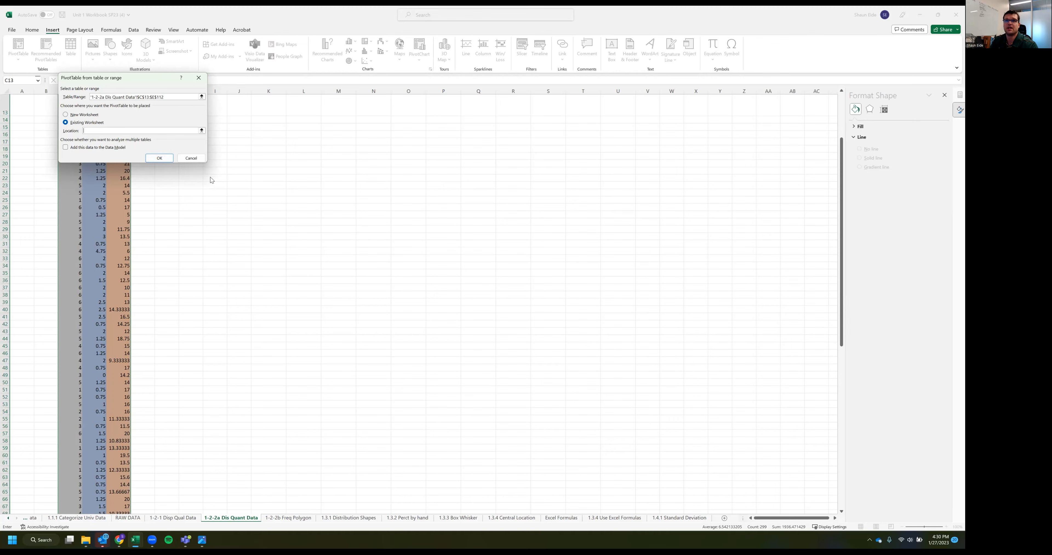
scroll(262, 228, up, 4)
click(276, 112)
click(159, 158)
click(219, 267)
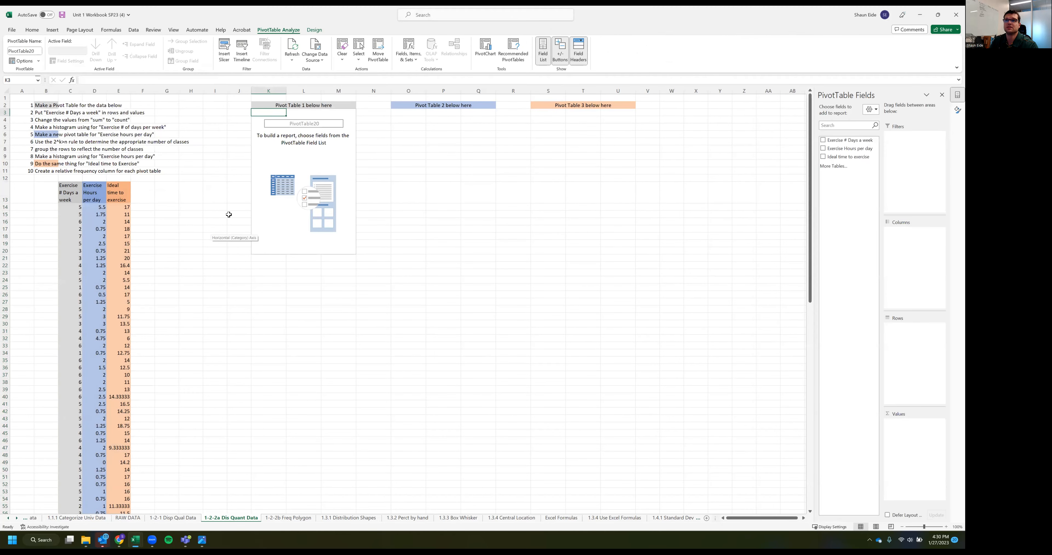
Try to copy the range J3:N24 containing the empty pivot table to cell N3
drag(360, 282, 243, 114)
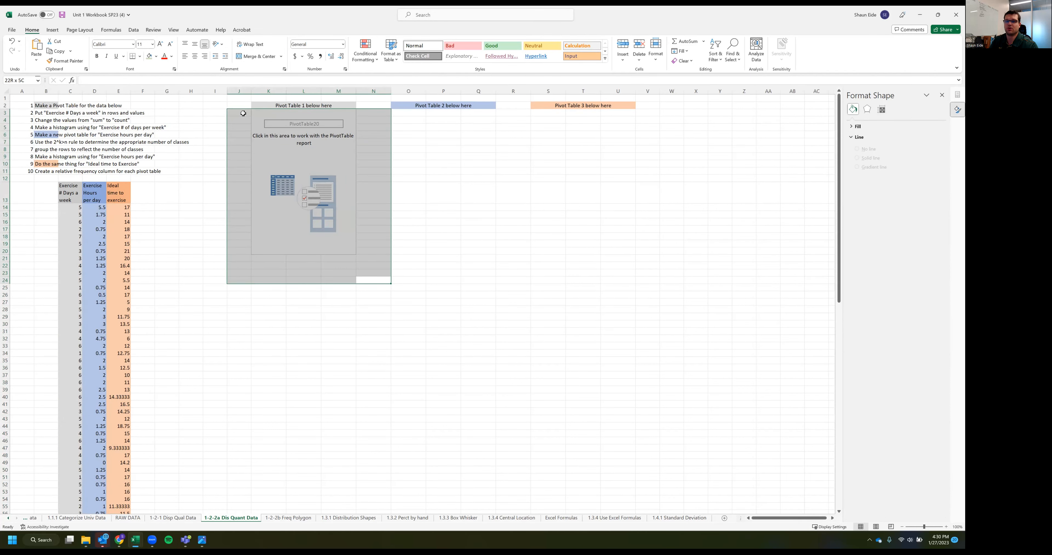
key(ctrl+c)
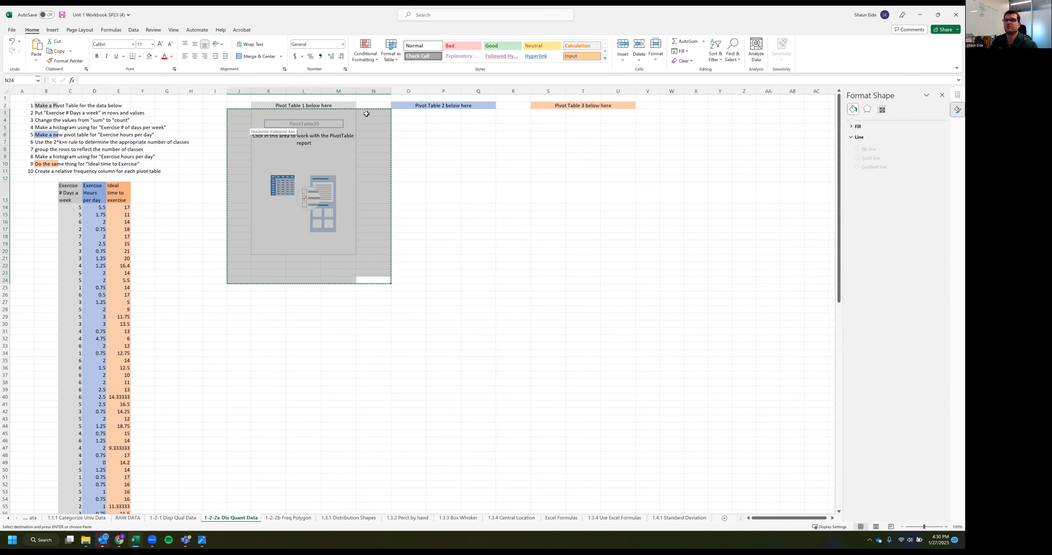
click(367, 114)
key(Return)
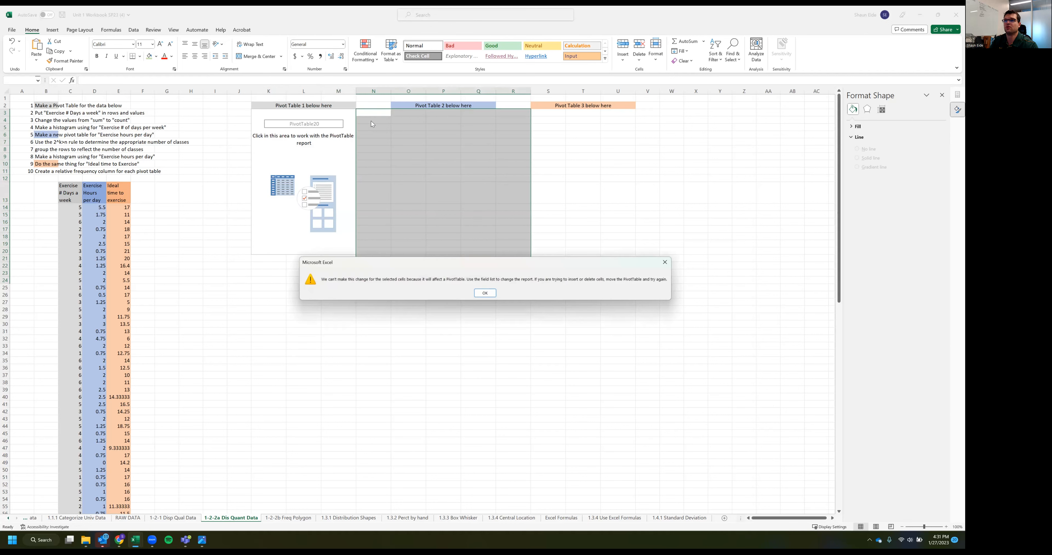
click(480, 299)
click(399, 347)
Copy the empty pivot table in K3:M23 to cells O3 and S3, below the Pivot Table 2 and Pivot Table 3 headings
drag(263, 273, 343, 109)
key(ctrl+c)
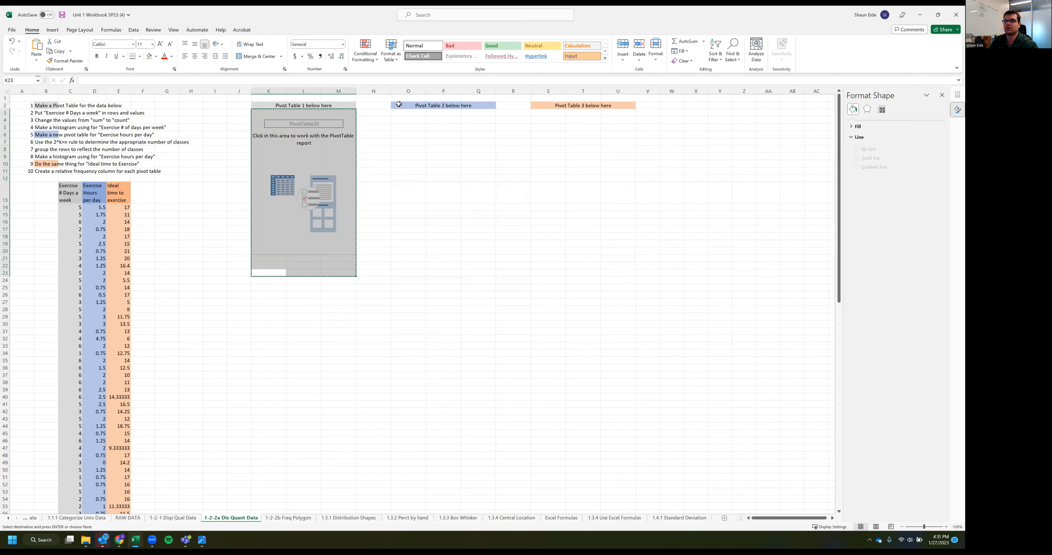
click(399, 114)
key(ctrl+v)
click(541, 112)
key(ctrl+v)
click(515, 346)
click(301, 187)
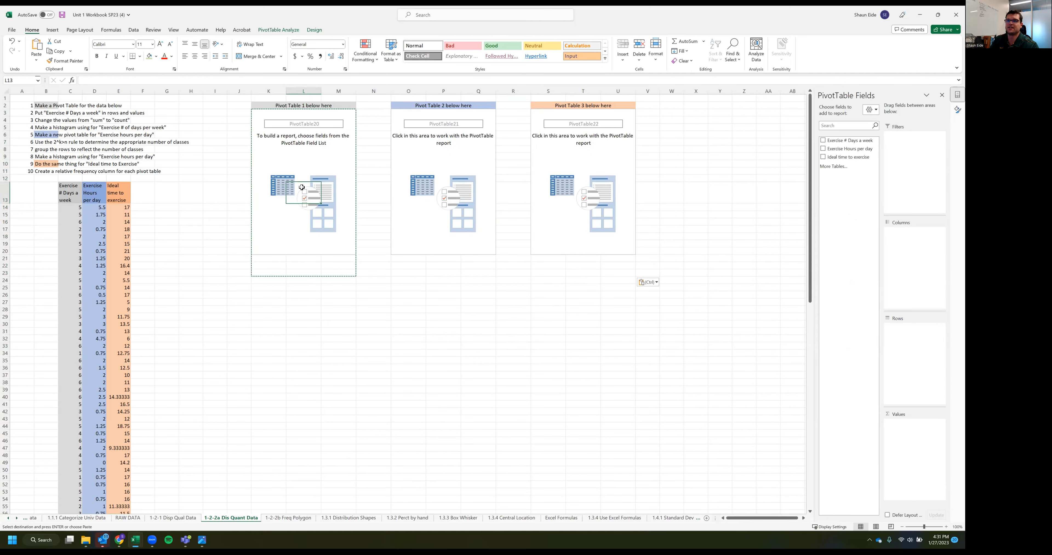
click(444, 190)
click(582, 191)
click(388, 349)
click(310, 175)
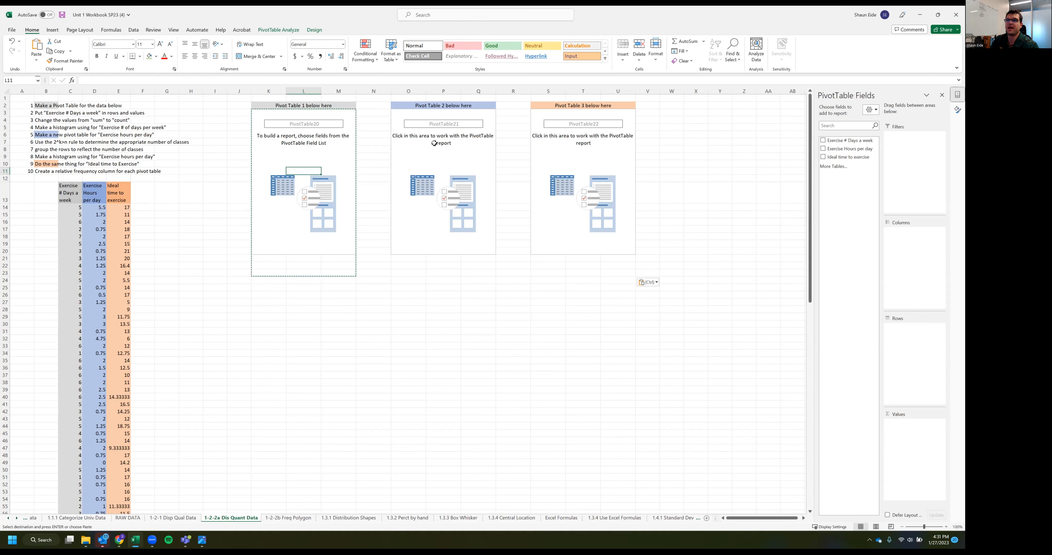
click(619, 171)
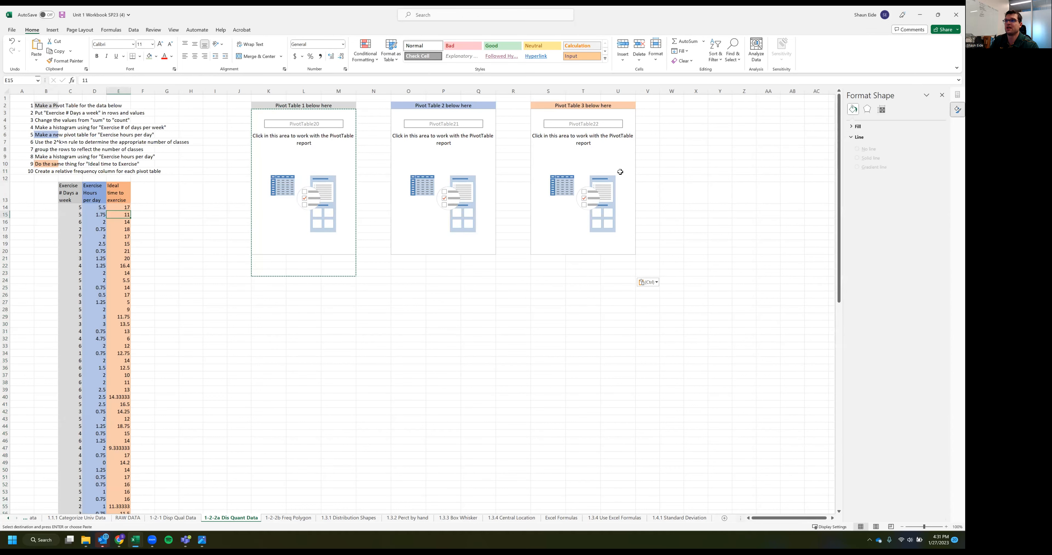
Add Exercise # Days a week to both the values and the rows of the first pivot table
click(327, 178)
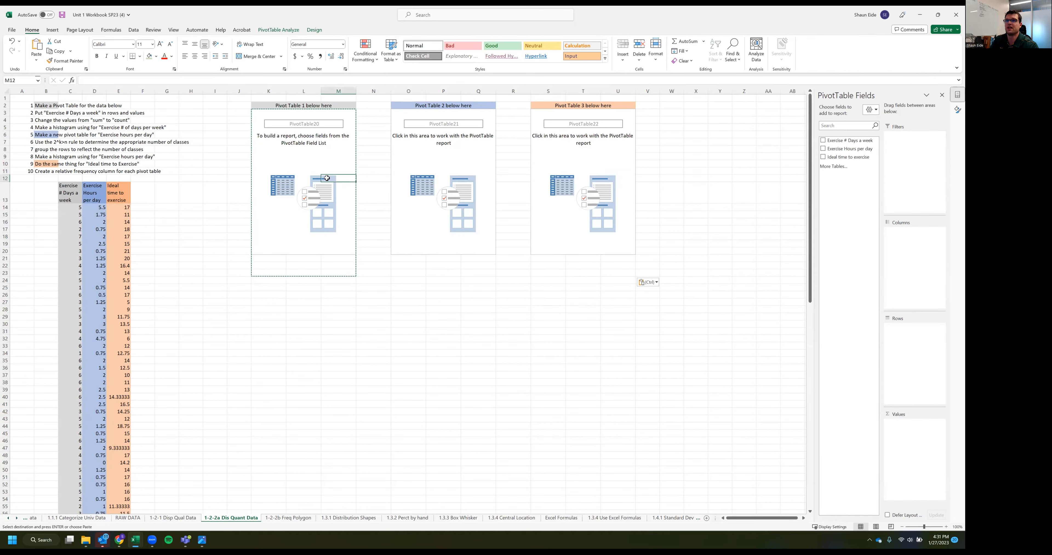
click(824, 141)
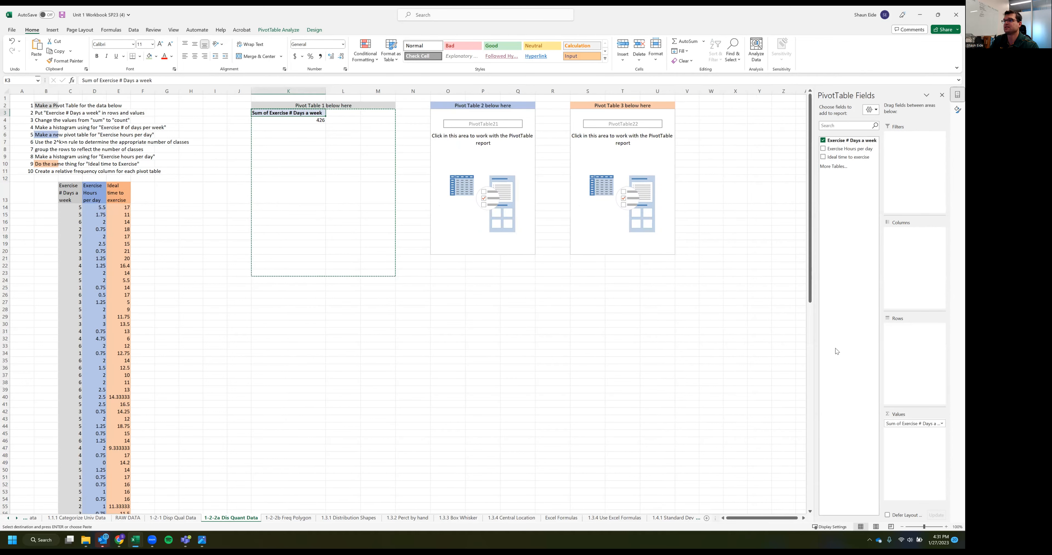
drag(836, 141, 916, 350)
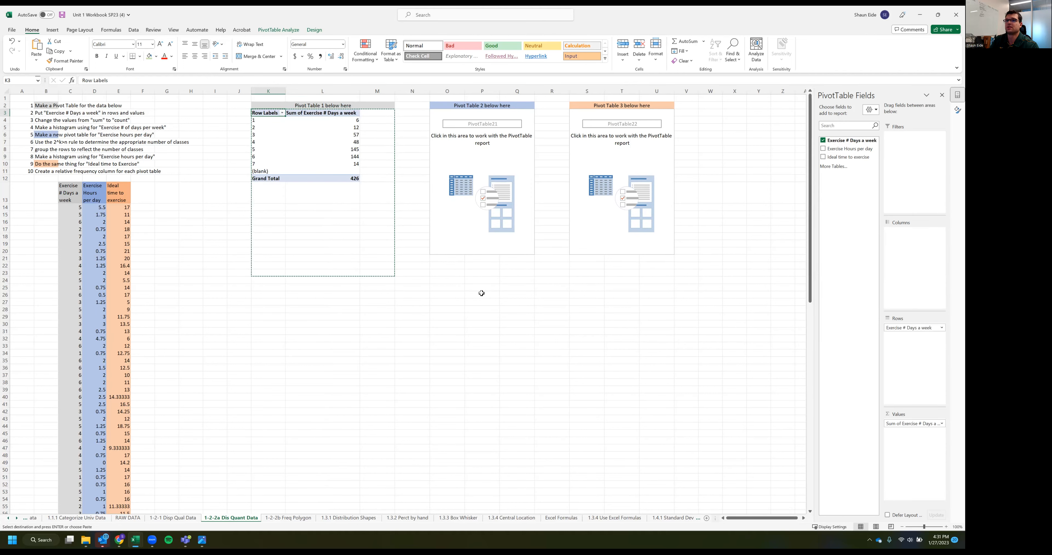
Add Exercise Hours per day to both the rows and the values of the second pivot table
click(487, 187)
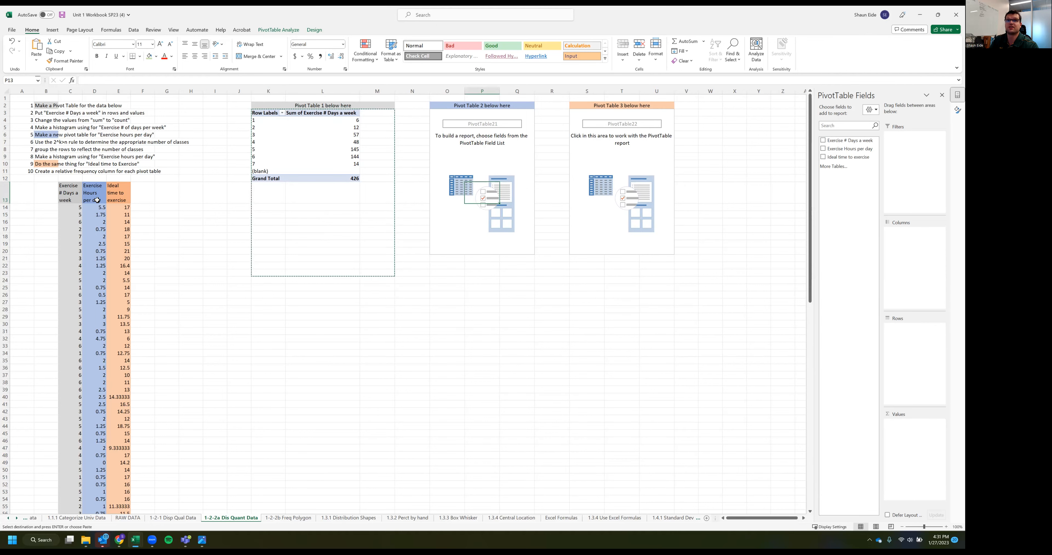
drag(836, 150, 924, 380)
drag(849, 152, 921, 474)
click(619, 350)
Add Ideal time to exercise to both the rows and the values of the third pivot table
click(646, 164)
drag(833, 158, 924, 355)
drag(837, 157, 918, 451)
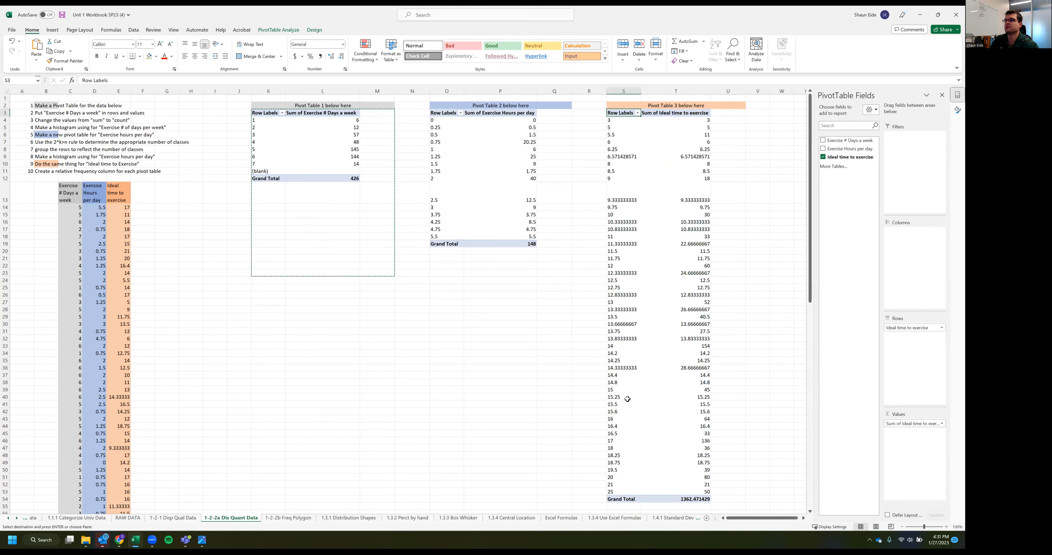
click(427, 310)
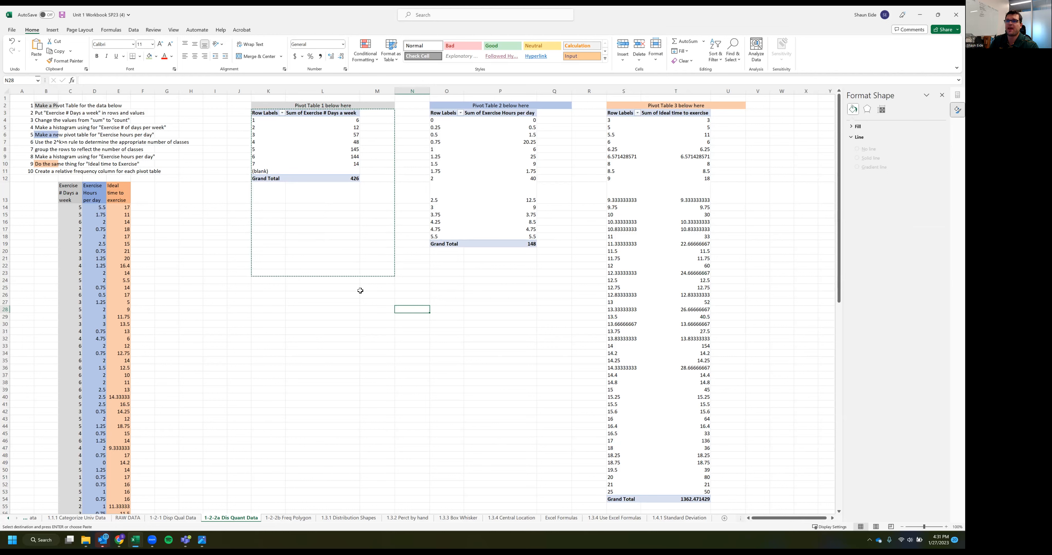
Examine the row labels and summed values of the first pivot table
click(273, 251)
drag(328, 119, 327, 163)
click(268, 138)
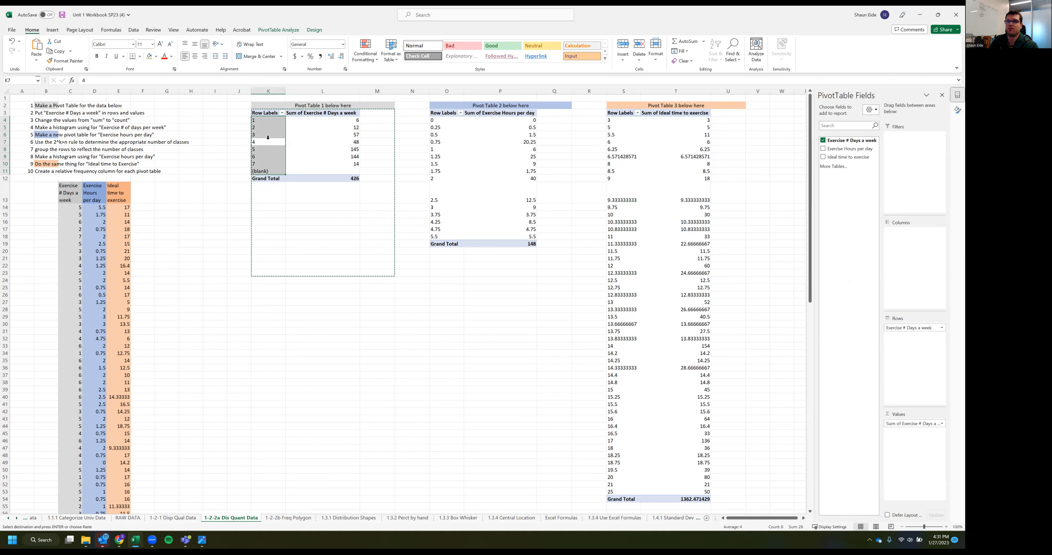
drag(265, 120, 275, 156)
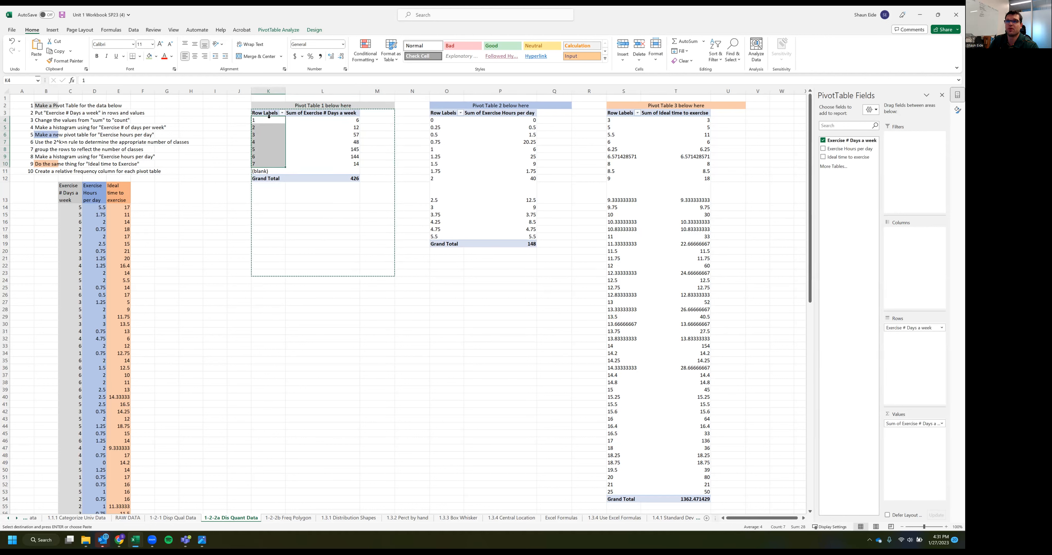
click(333, 141)
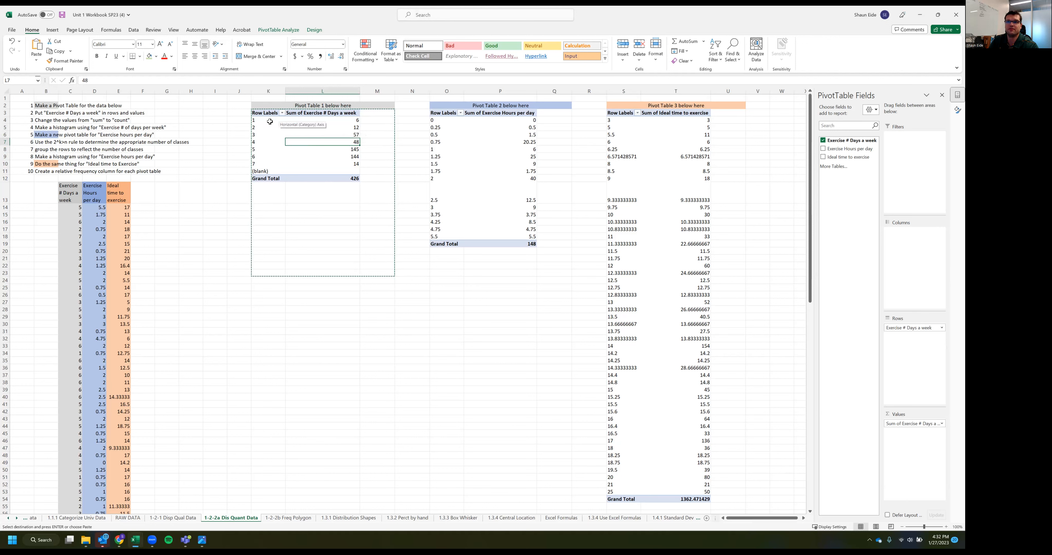
drag(357, 119, 237, 122)
click(316, 127)
click(317, 156)
Summarize the Exercise # Days a week values in the first pivot table by Count
click(316, 135)
right_click(316, 134)
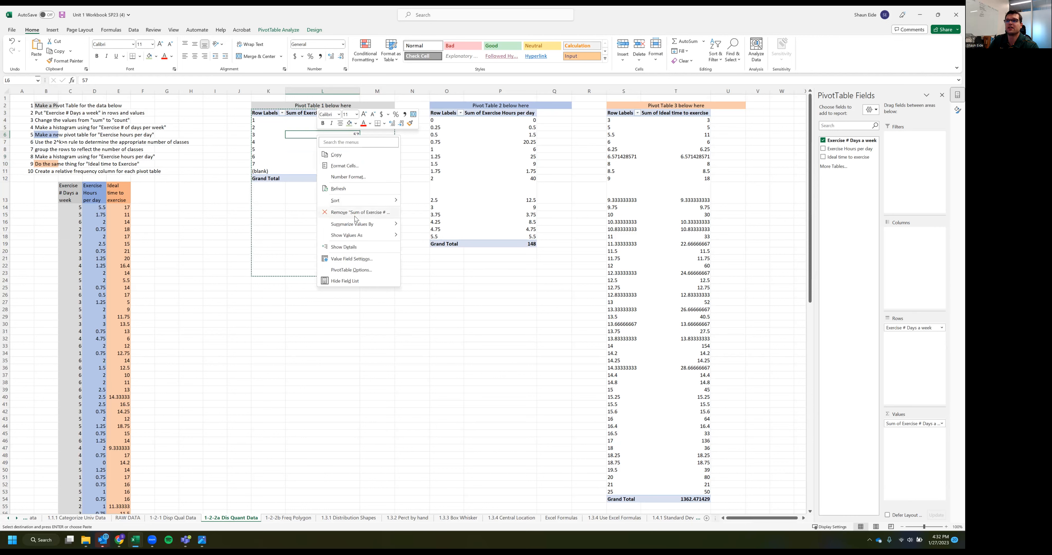
mouse_move(356, 224)
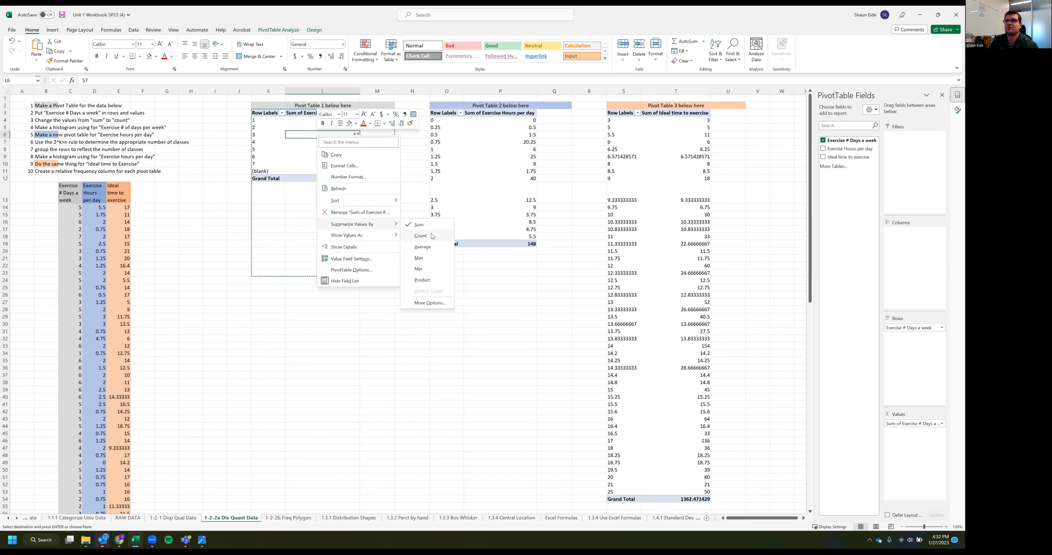
click(420, 234)
click(369, 237)
drag(356, 120, 355, 165)
click(355, 248)
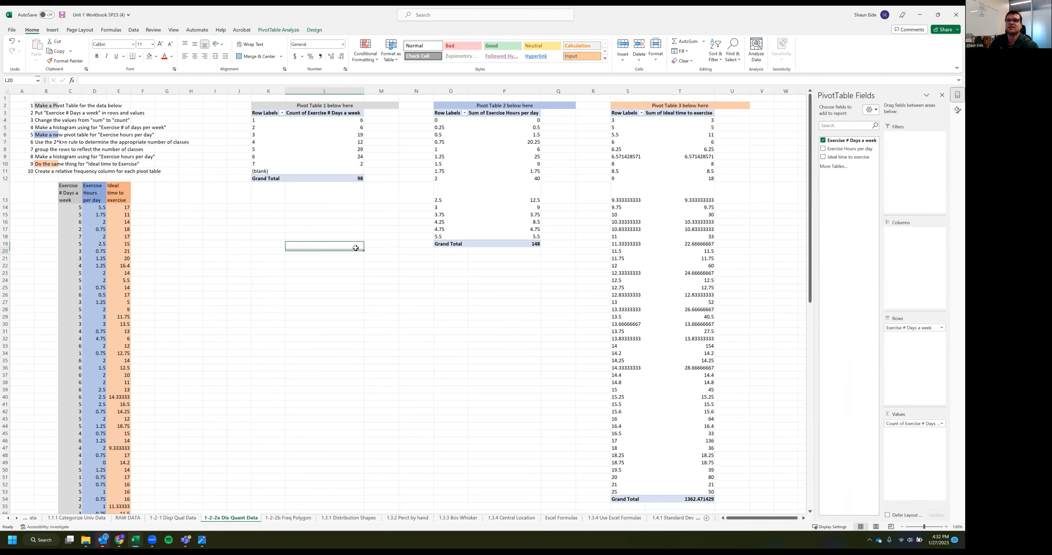
click(291, 229)
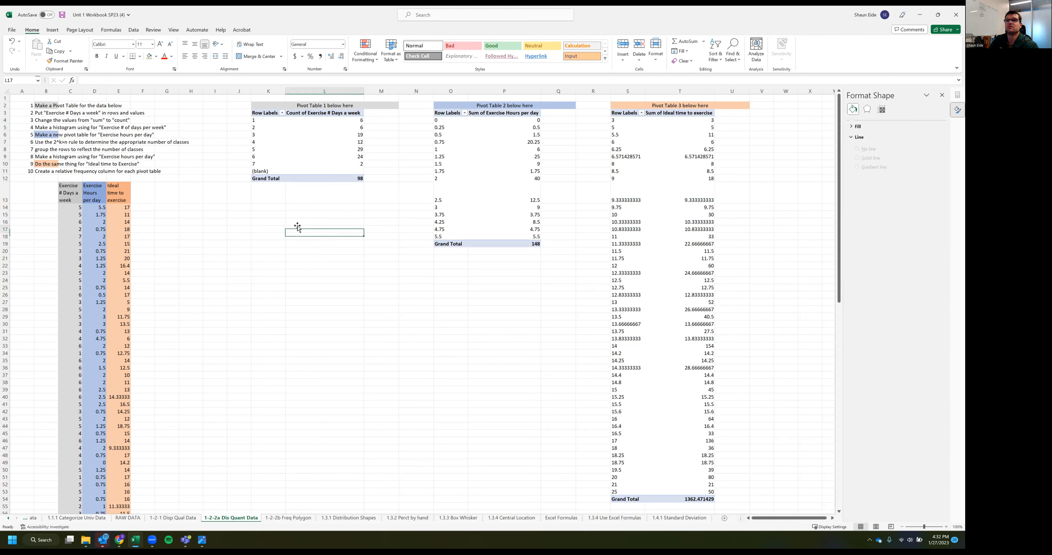
click(329, 136)
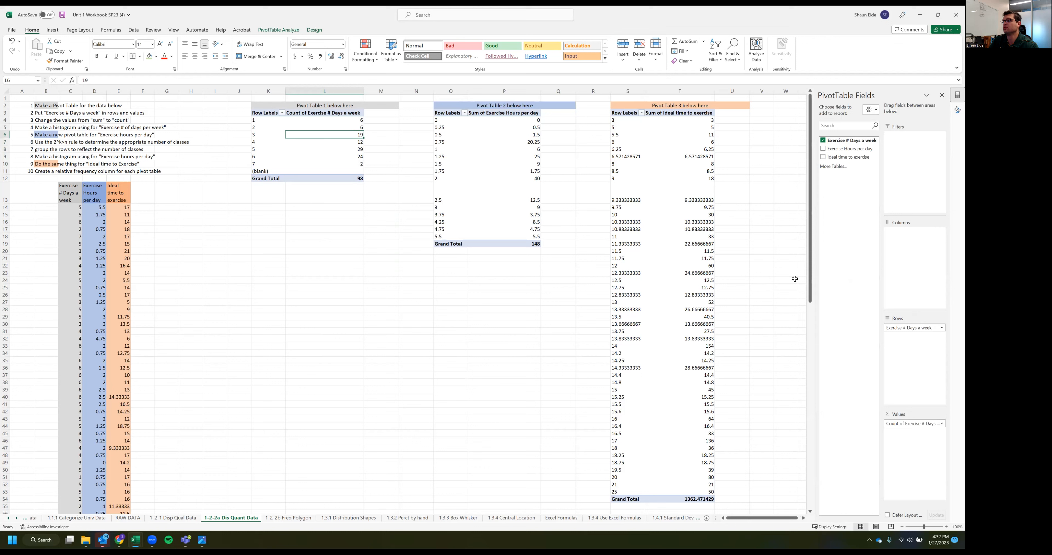
Add Exercise # Days a week a second time to the values of the first pivot table
drag(873, 141, 937, 271)
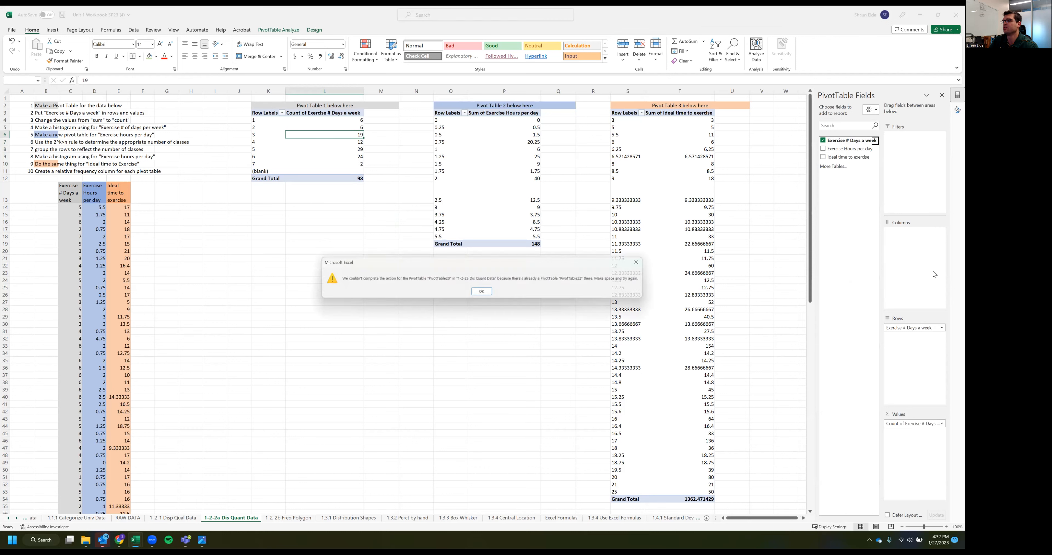
click(485, 294)
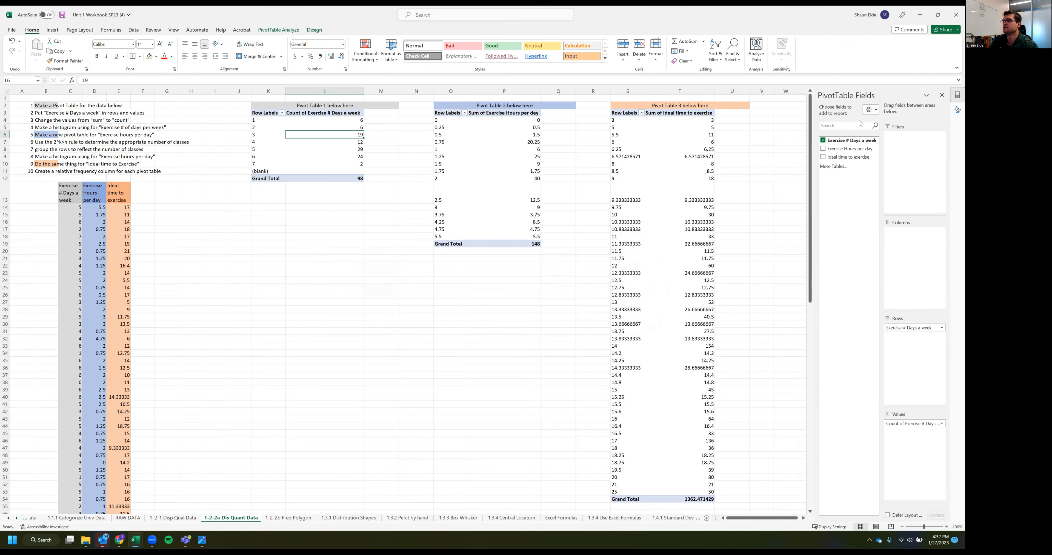
drag(846, 140, 917, 459)
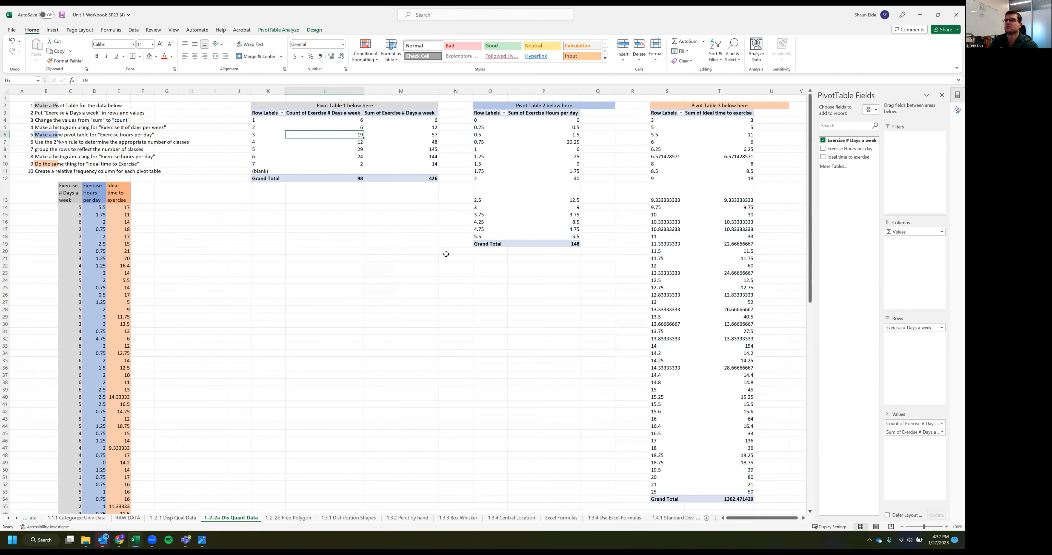
click(424, 294)
click(409, 138)
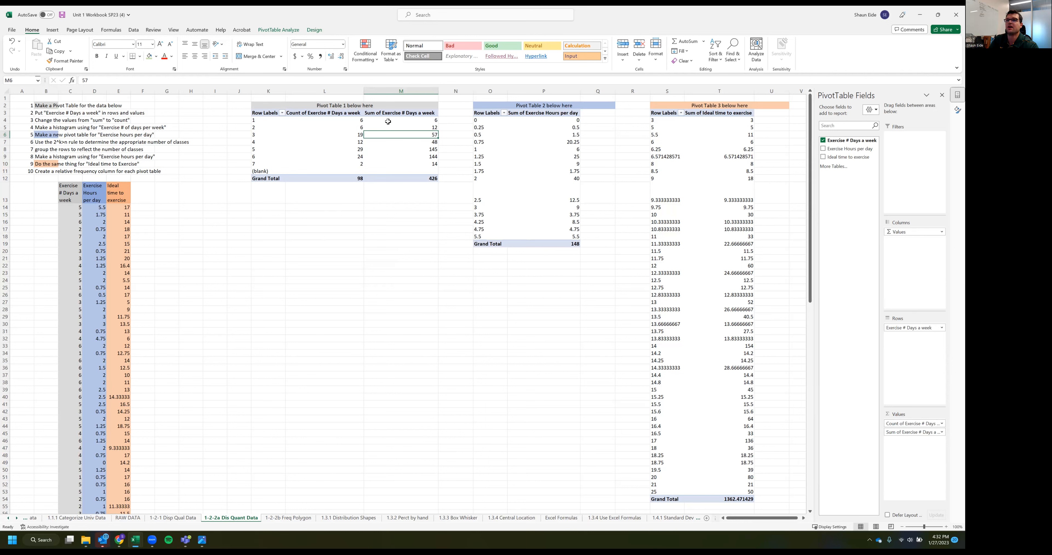
Summarize the added Exercise # Days a week values by Count and show them as % of Grand Total
right_click(388, 139)
mouse_move(433, 225)
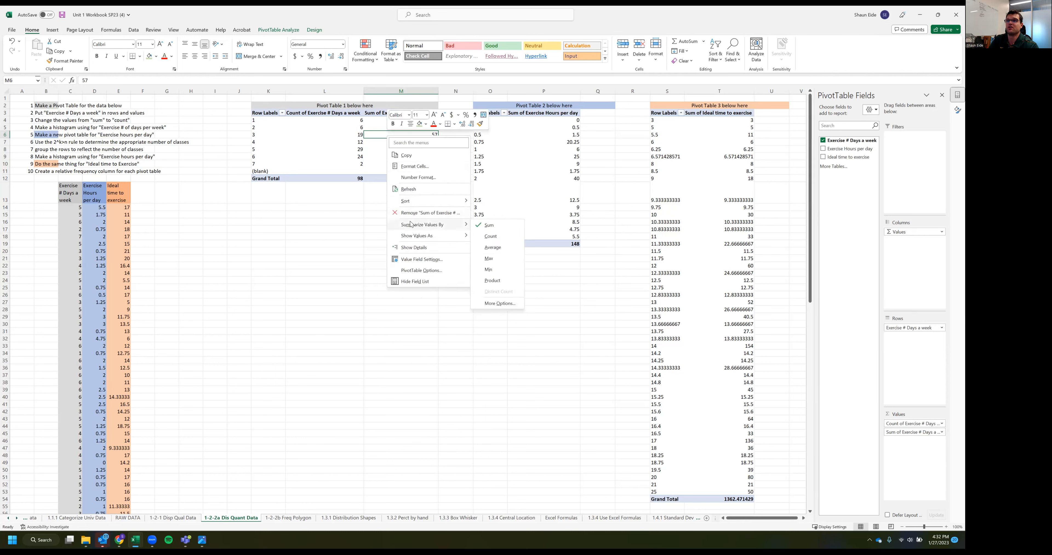
click(491, 236)
right_click(419, 134)
mouse_move(467, 237)
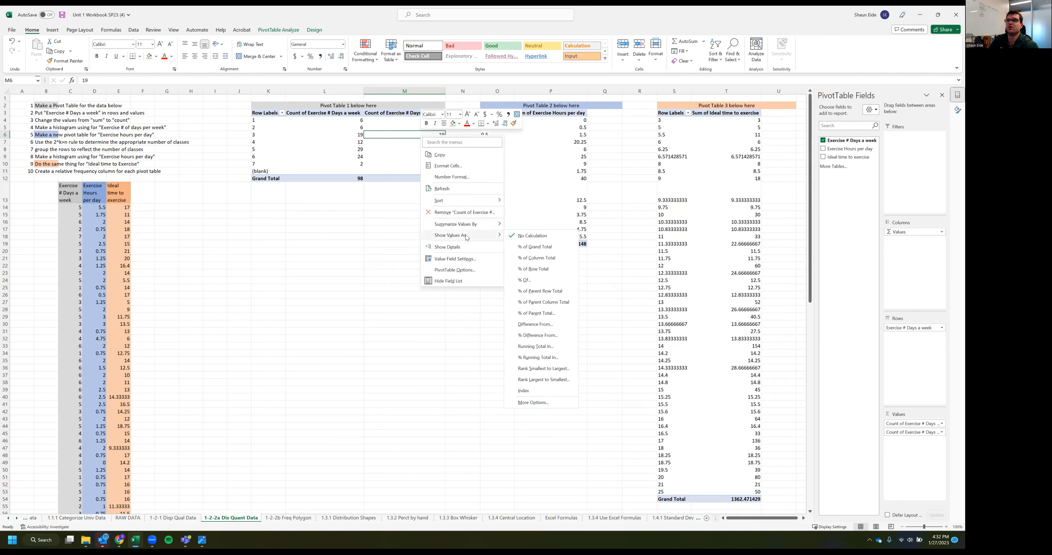
click(534, 247)
click(405, 258)
Rename the percentage column of the first pivot table as "Relative Freq"
double_click(438, 114)
text(Relative Freq)
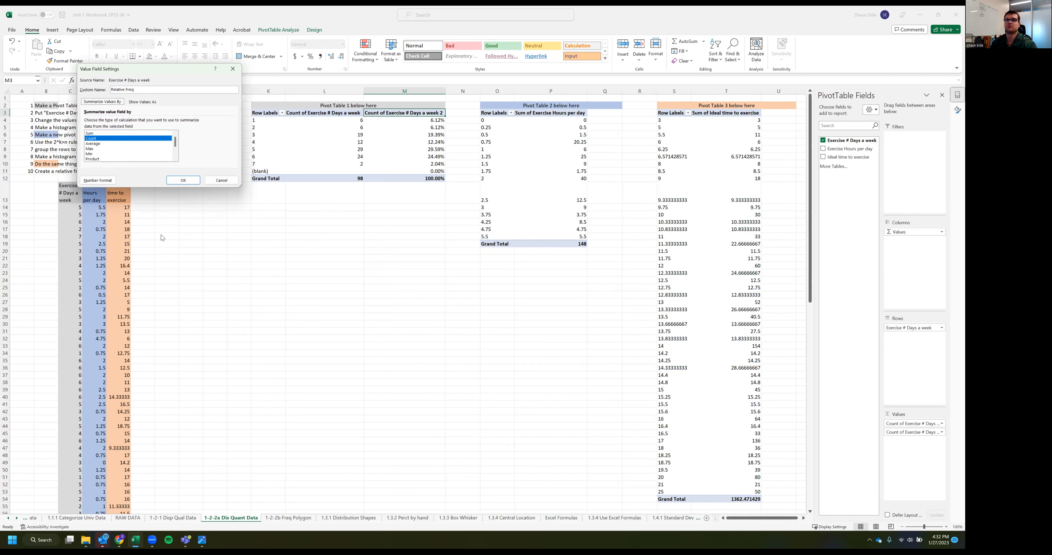
click(183, 180)
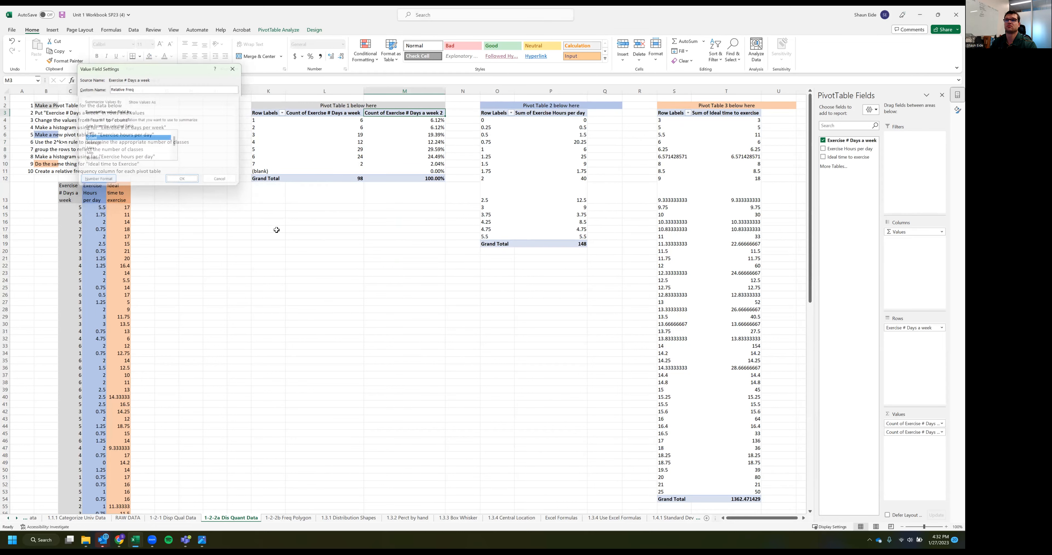
Examine the relative frequencies, the counts and the grand total of the first pivot table
click(276, 228)
drag(386, 127, 384, 155)
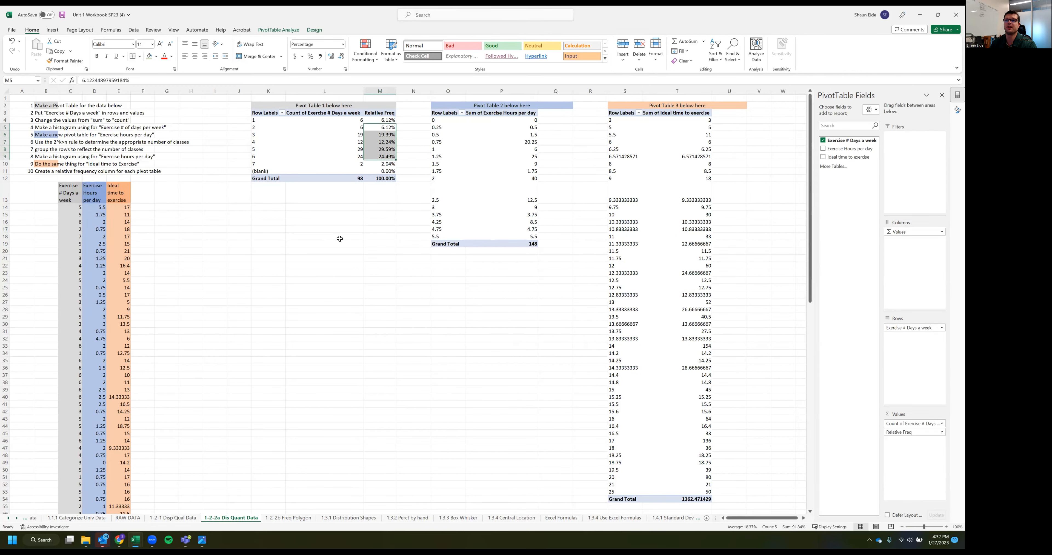
click(340, 238)
click(324, 115)
drag(338, 121, 346, 163)
click(329, 250)
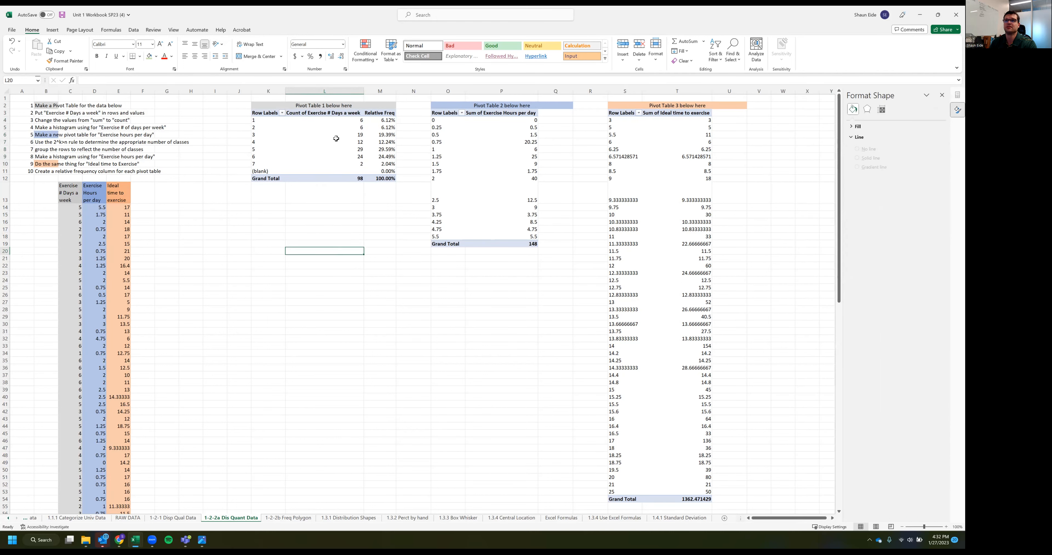
click(338, 178)
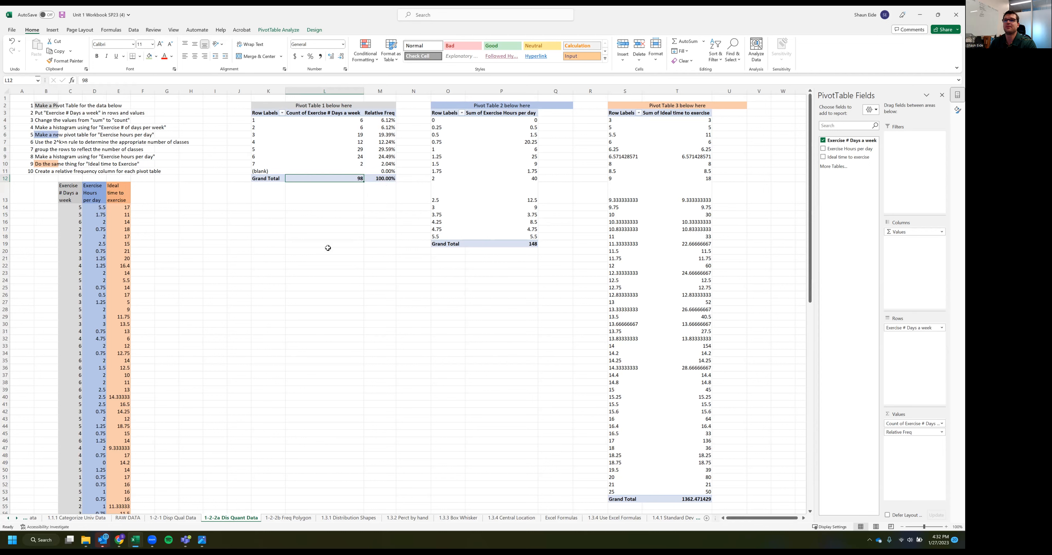
click(322, 170)
Filter the first pivot table to hide its (blank) row
click(264, 171)
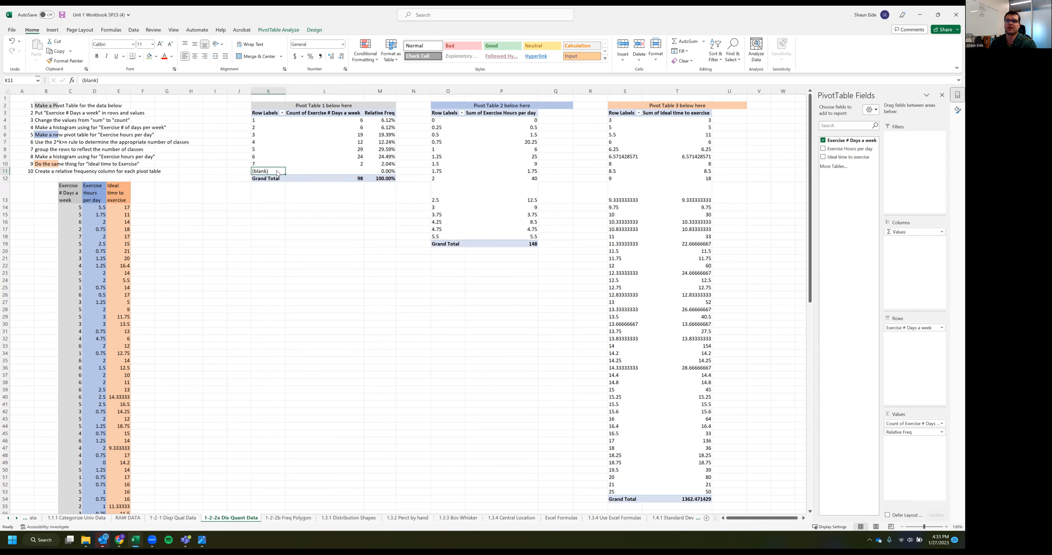
right_click(276, 170)
mouse_move(309, 240)
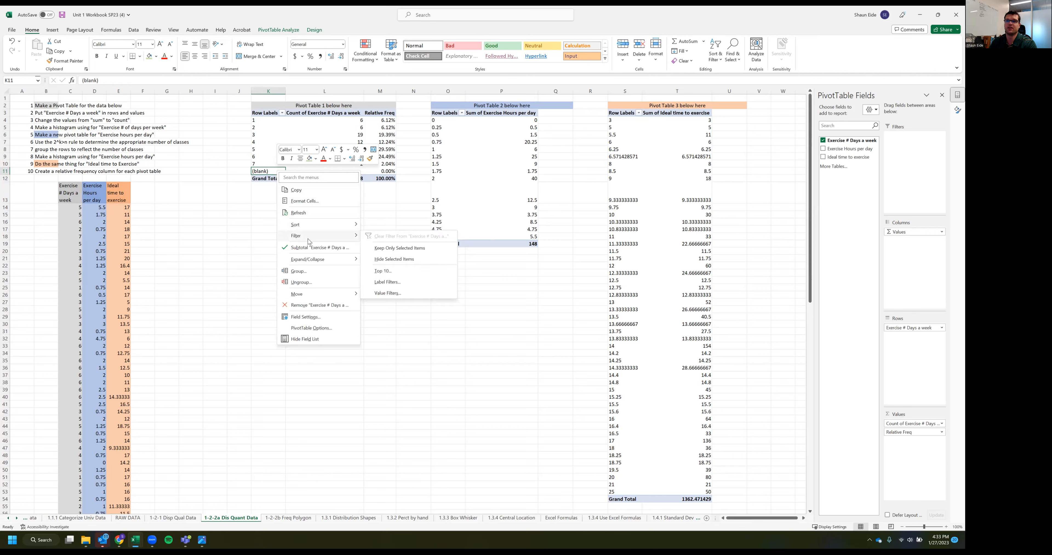
click(423, 263)
click(341, 259)
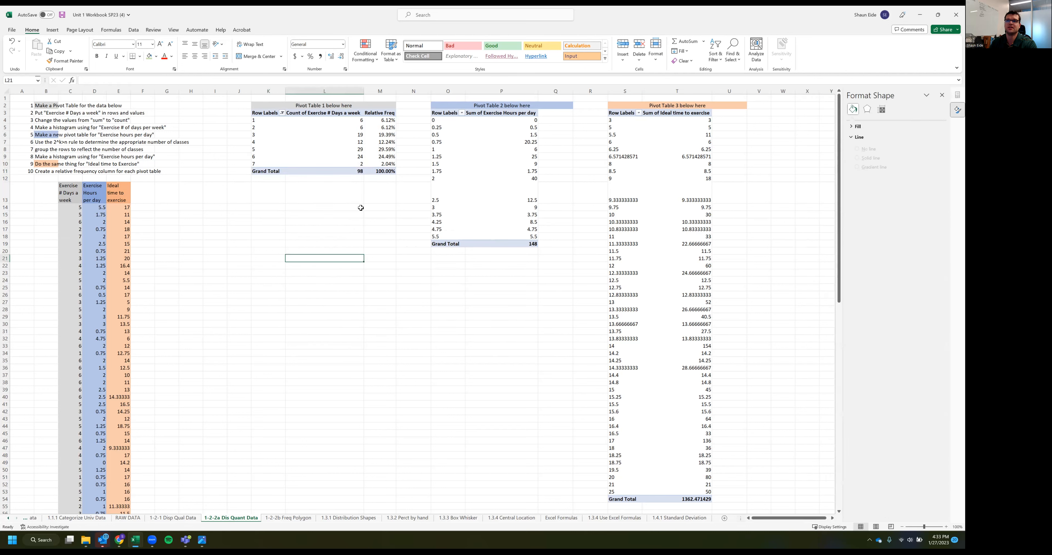
click(351, 166)
drag(335, 121, 336, 158)
click(327, 243)
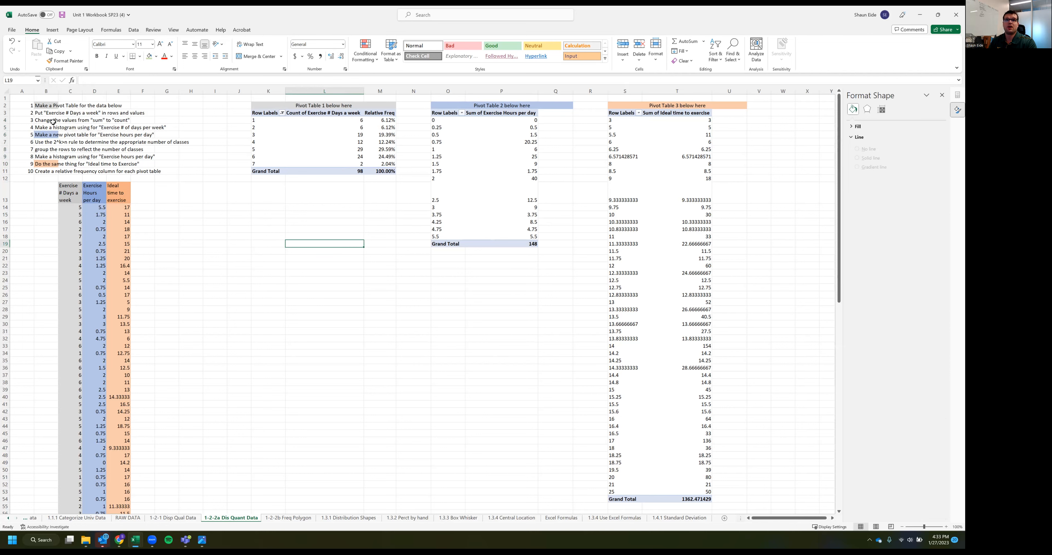
click(88, 141)
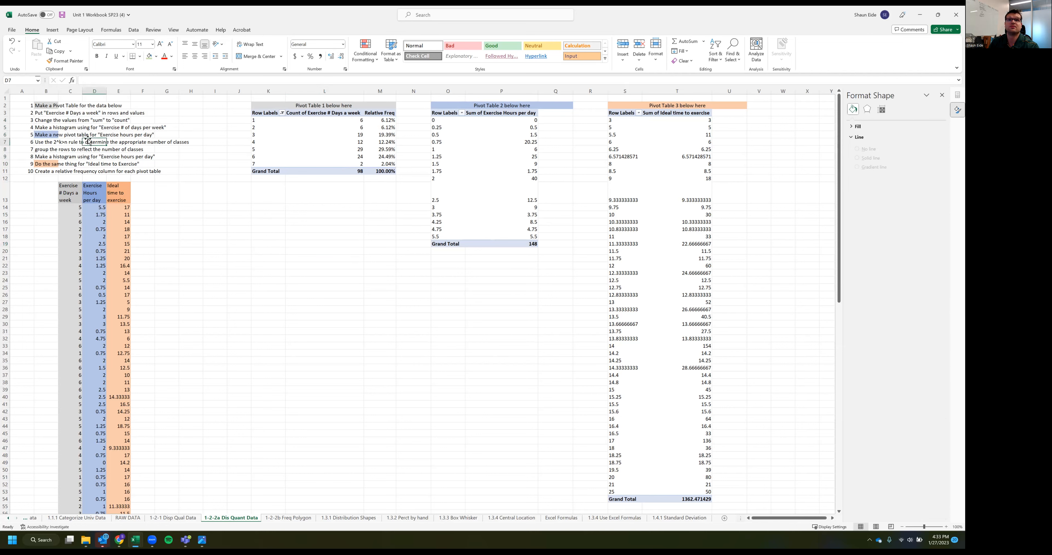
click(307, 222)
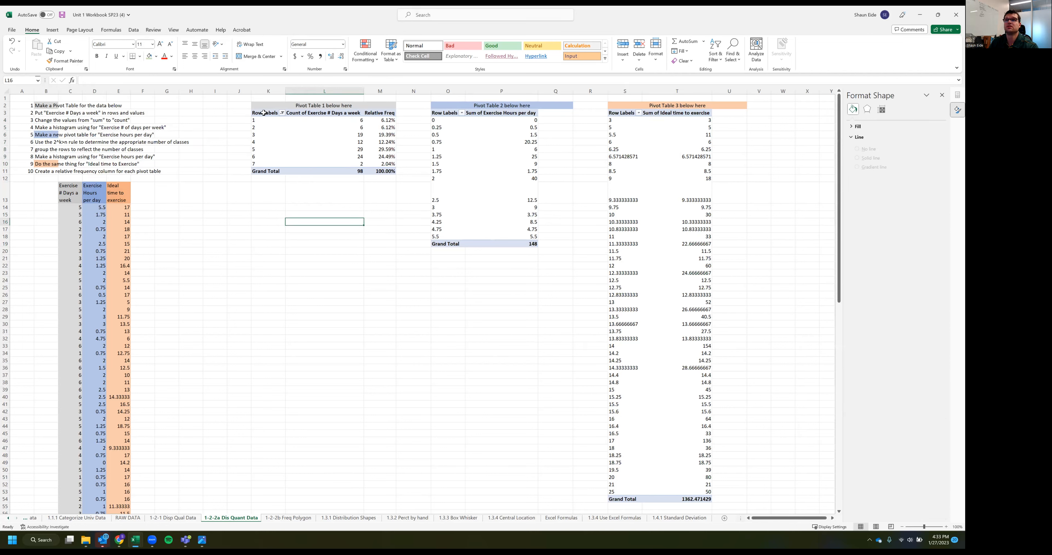
Try to insert a histogram directly from the first pivot table
click(300, 148)
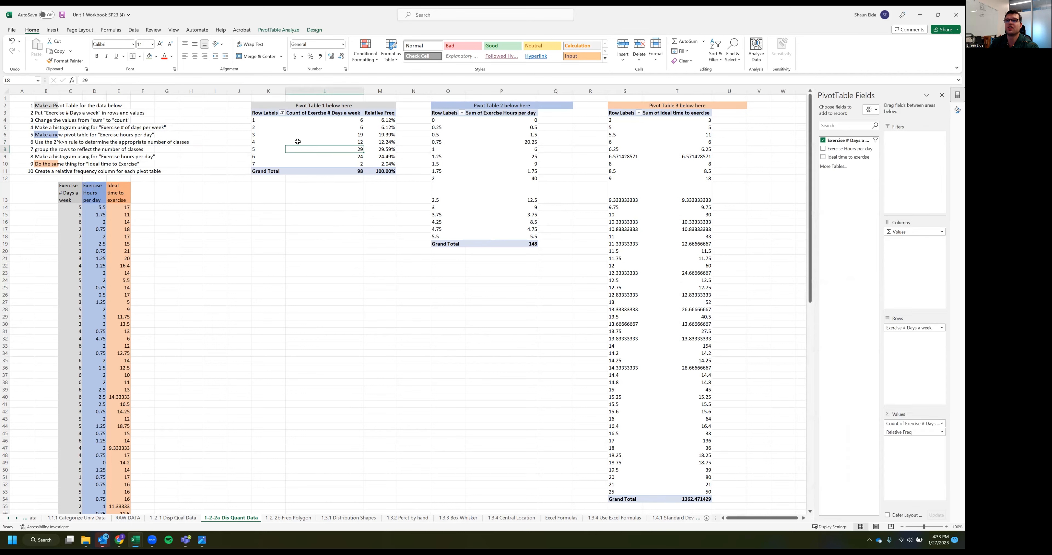
click(52, 30)
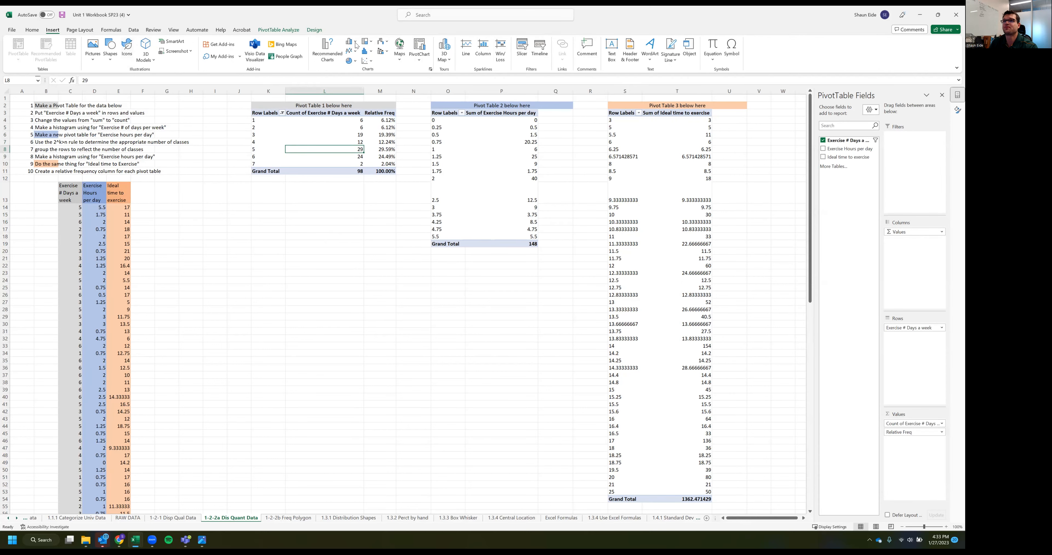
click(367, 52)
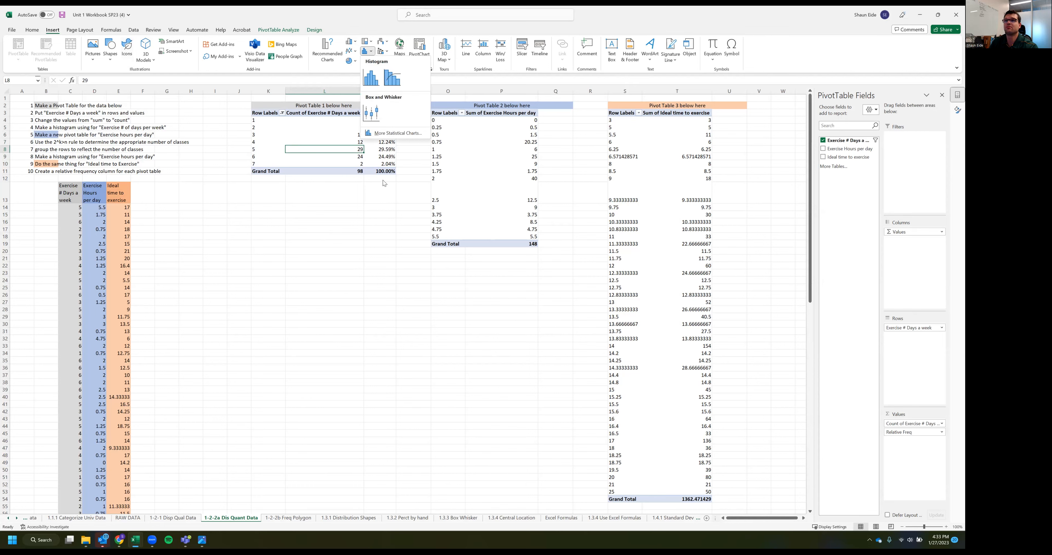
click(370, 78)
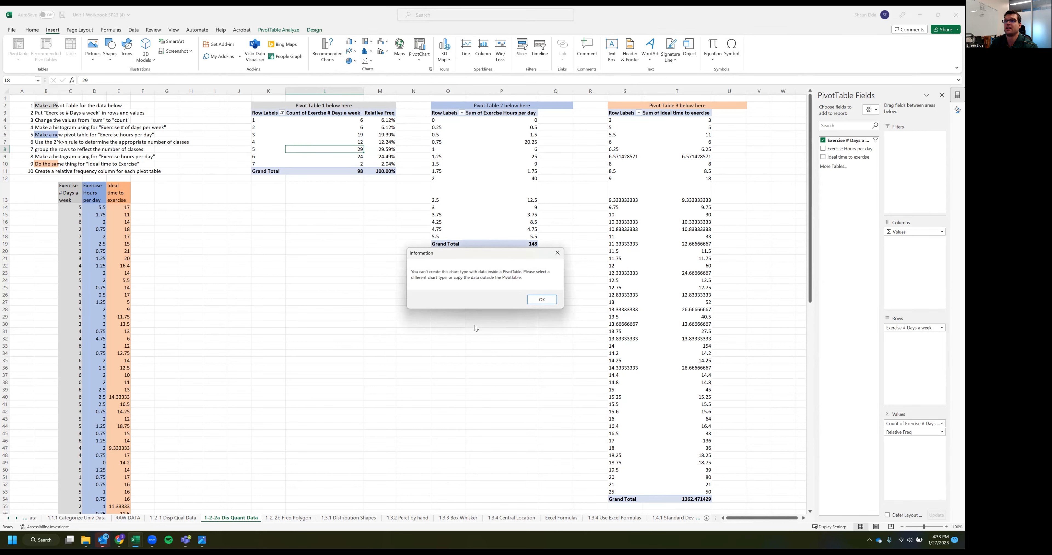
click(548, 299)
Select the whole Exercise # Days a week data column, from its header in C13 down to row 112
click(65, 193)
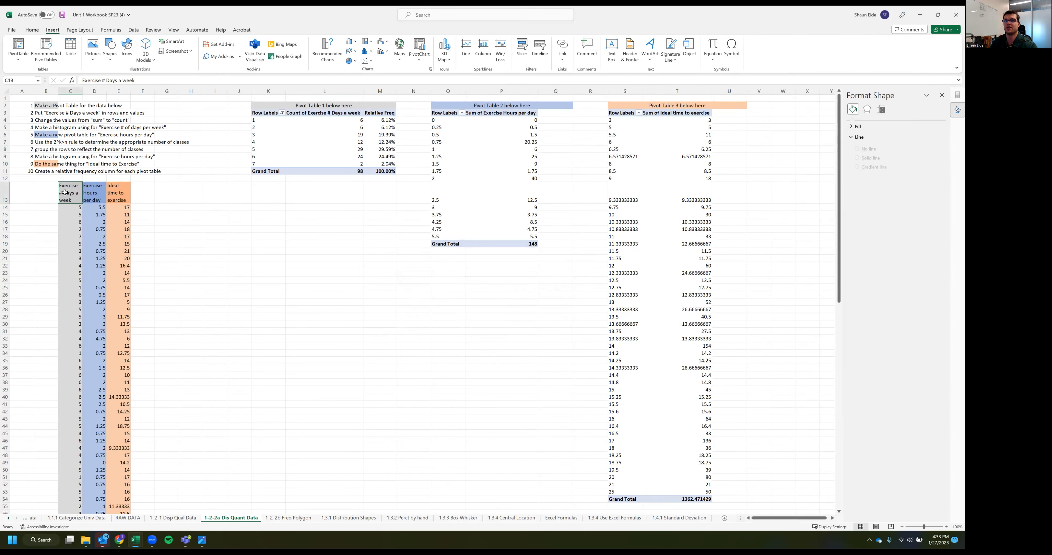
key(ctrl+shift+Down)
key(ctrl+shift+Down)
key(ctrl+shift+Down)
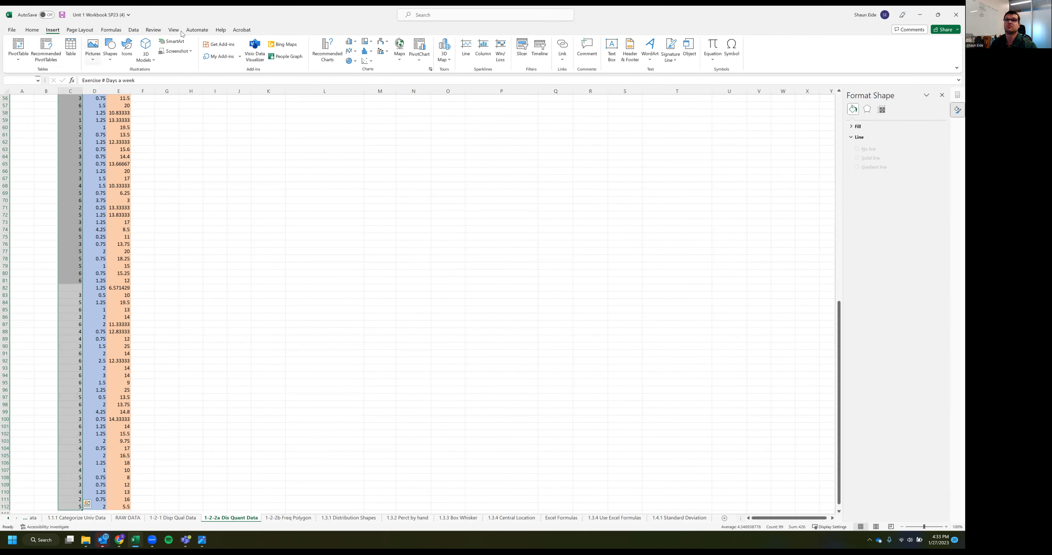
Try a 2-D clustered column chart for the Exercise # Days a week data
click(348, 43)
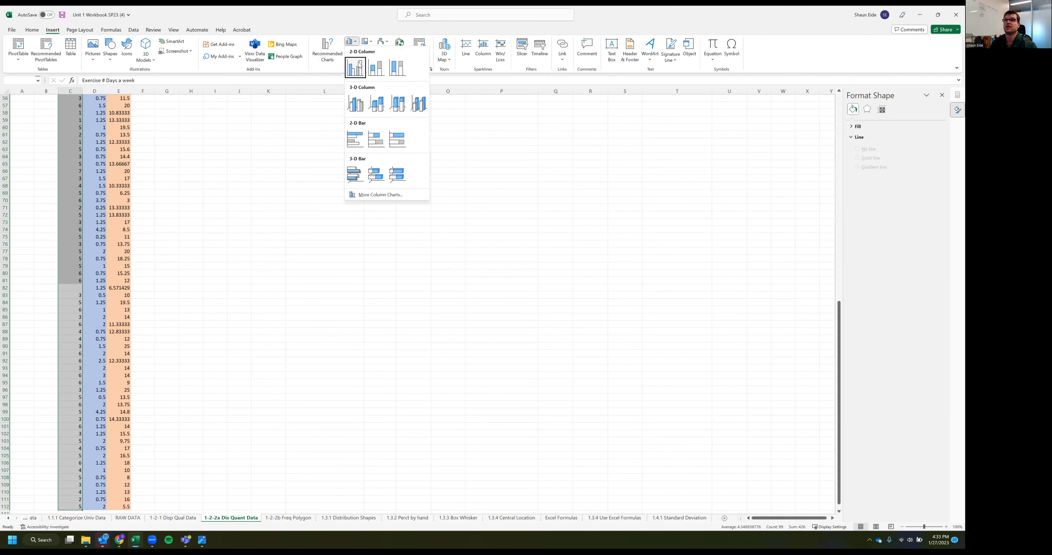
click(354, 75)
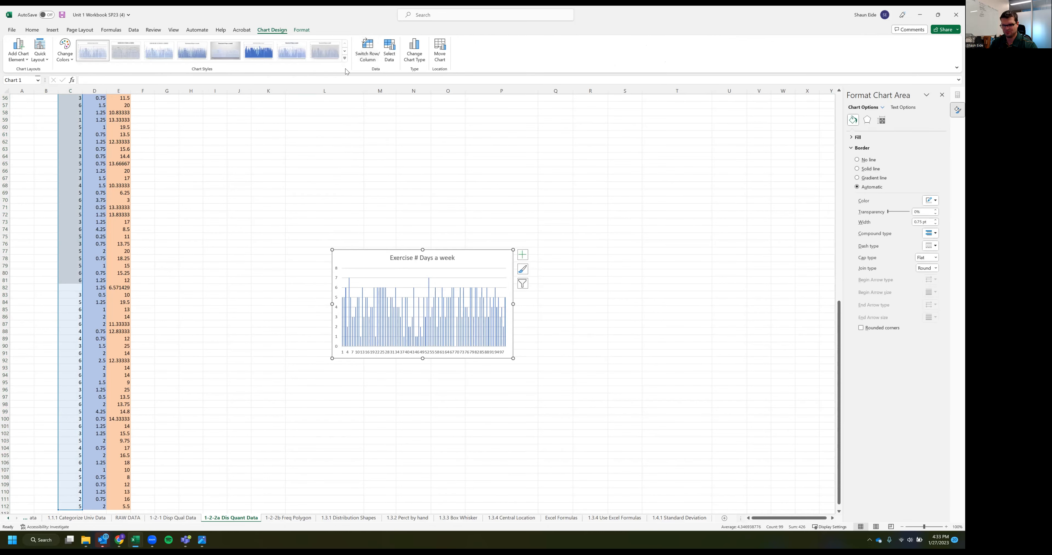
key(ctrl+z)
Insert a histogram of the selected Exercise # Days a week data
click(48, 31)
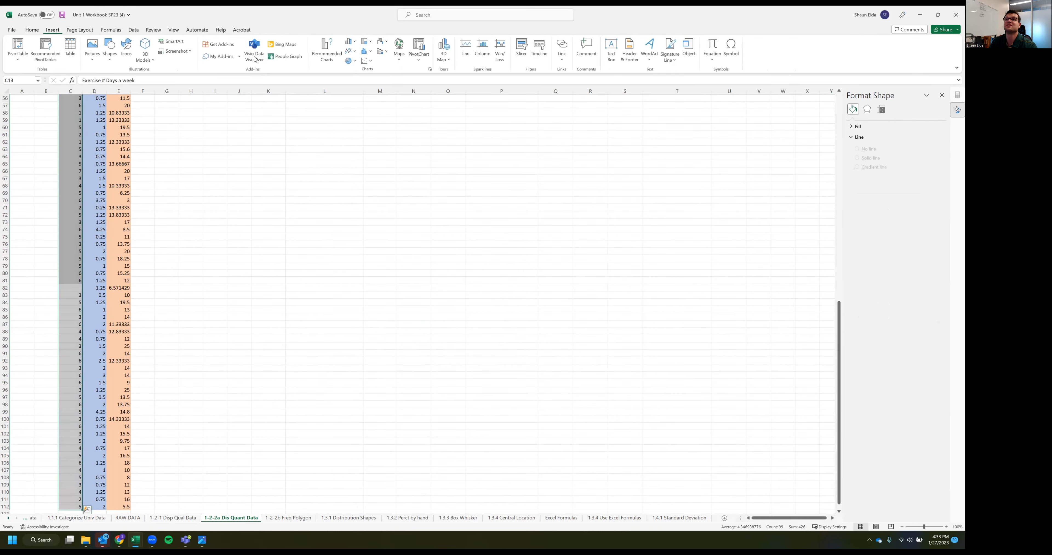
click(365, 51)
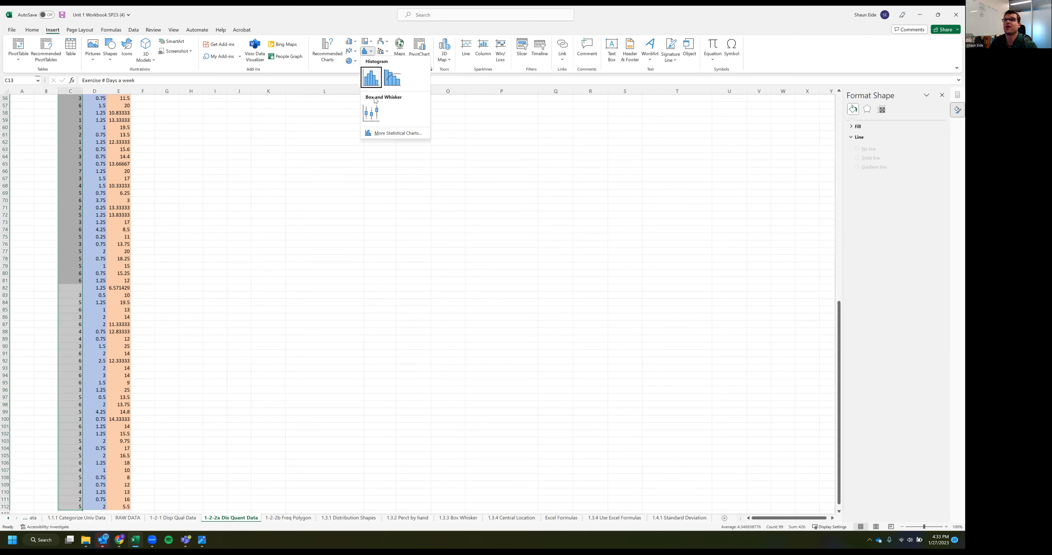
click(371, 84)
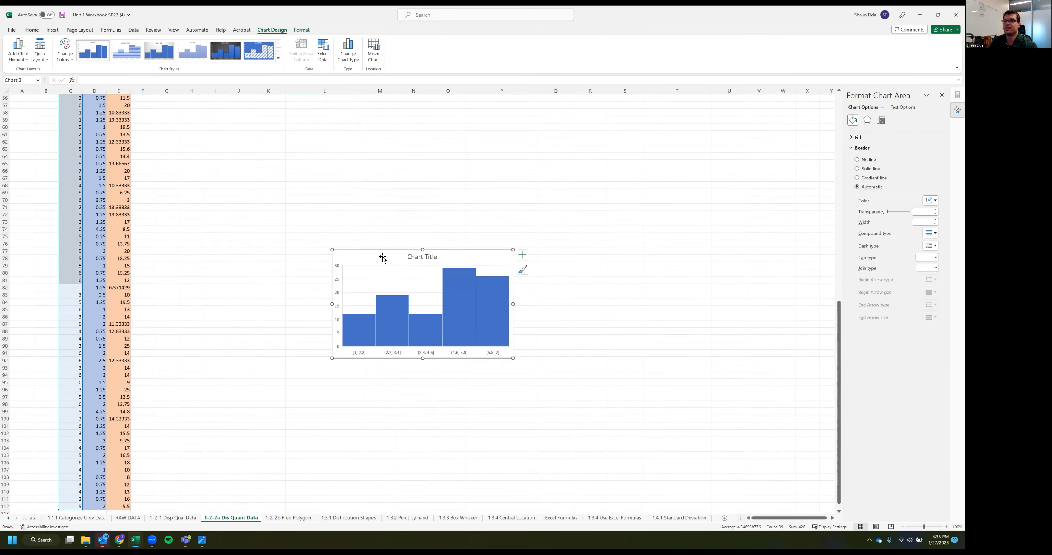
Move the histogram to the area directly beneath the first pivot table
key(Delete)
scroll(347, 229, up, 18)
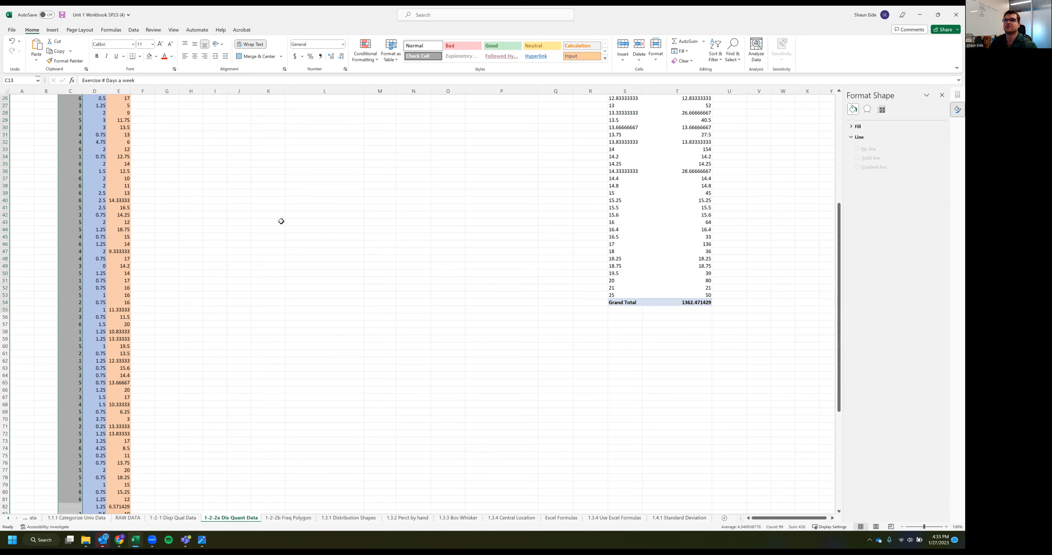
key(ctrl+v)
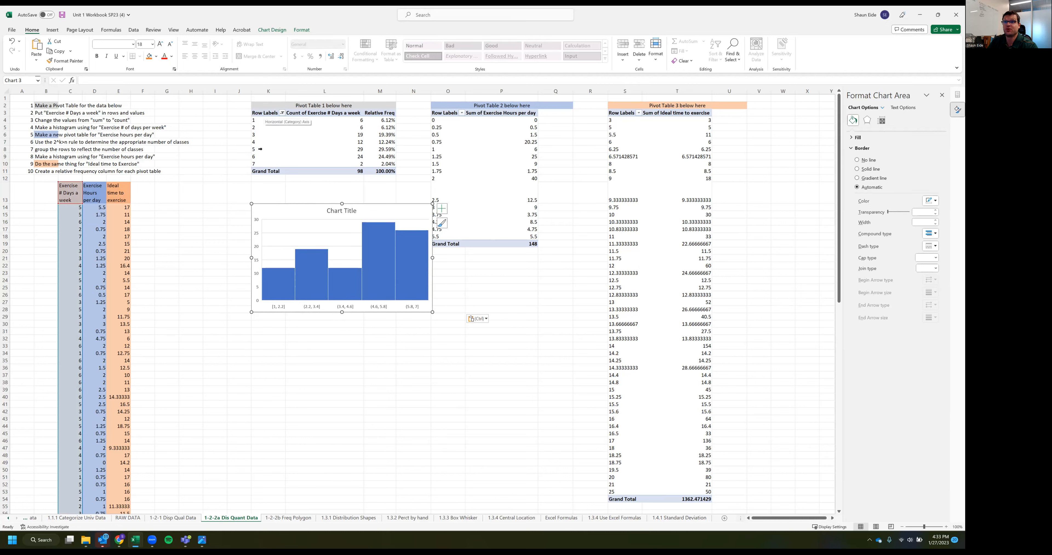
Enter the label "class" in cells J4 to J6, beside the first three rows of the first pivot table
click(244, 120)
text(class)
key(Return)
text(class)
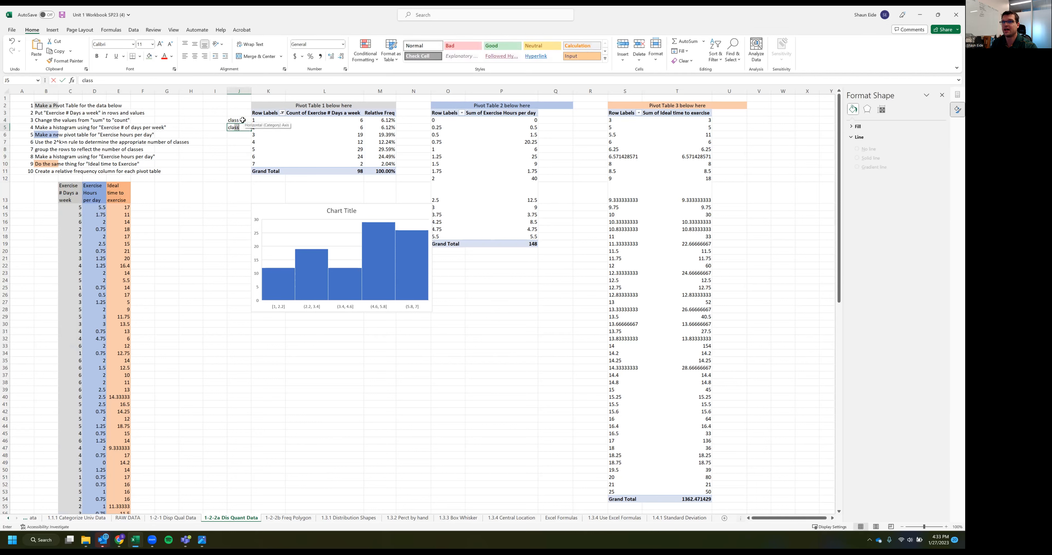
key(Return)
text(class)
key(Return)
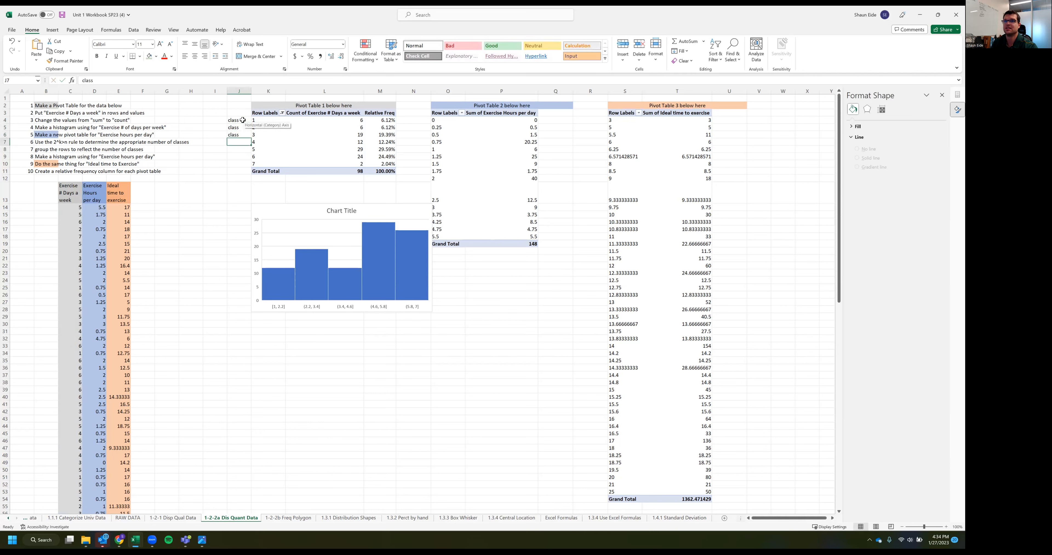
Rename the Row Labels header of the first pivot table as "Classes"
click(265, 115)
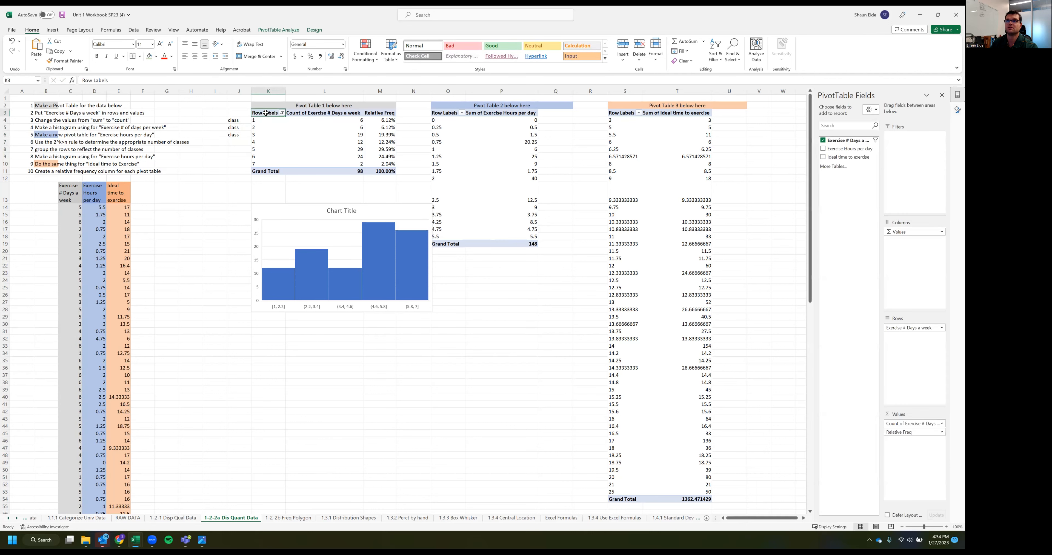
drag(125, 77, 82, 80)
text(Classes)
key(Return)
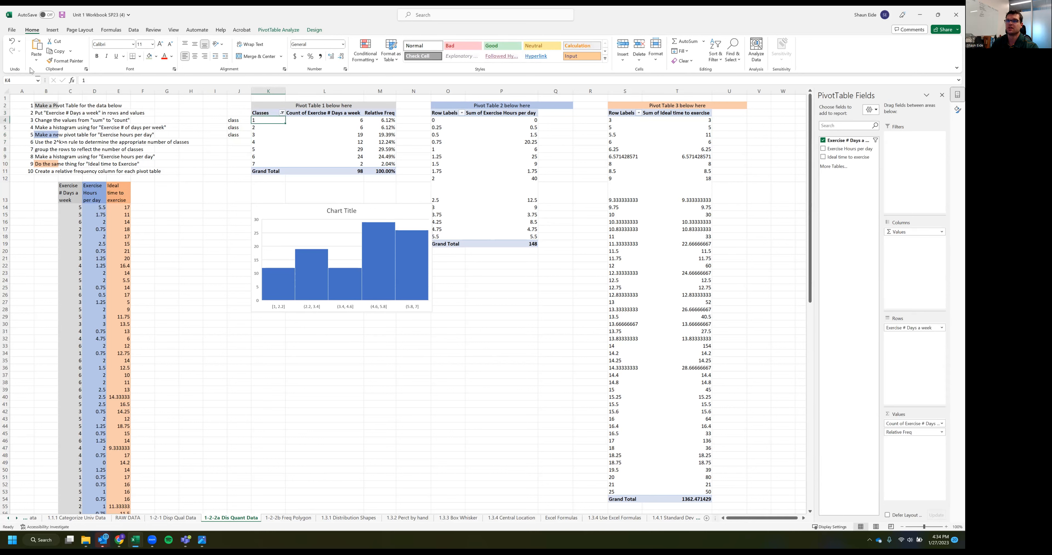
Clear the "class" labels from the cells beside the first pivot table
drag(239, 113, 239, 158)
key(Delete)
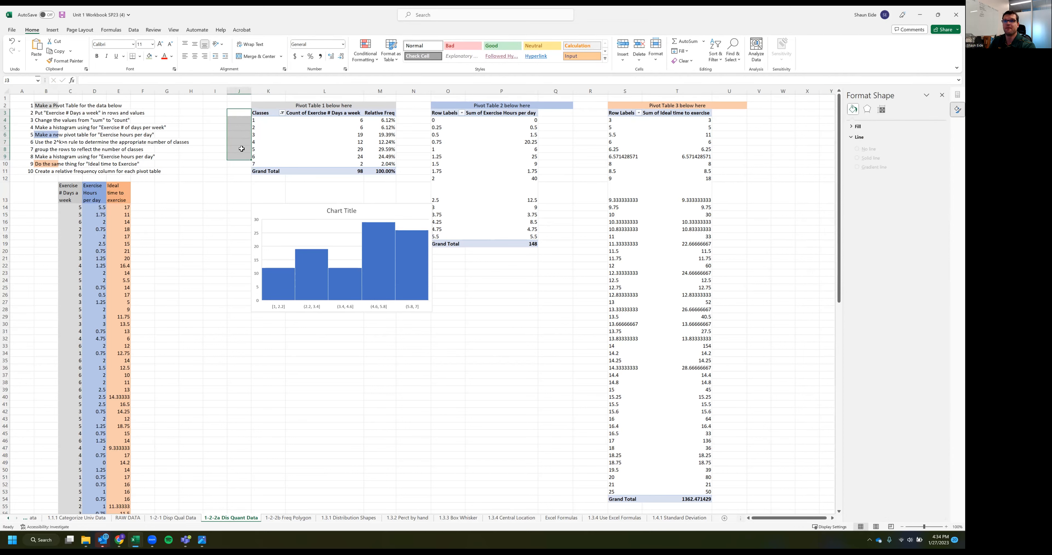
Delete the histogram beneath the first pivot table
click(301, 210)
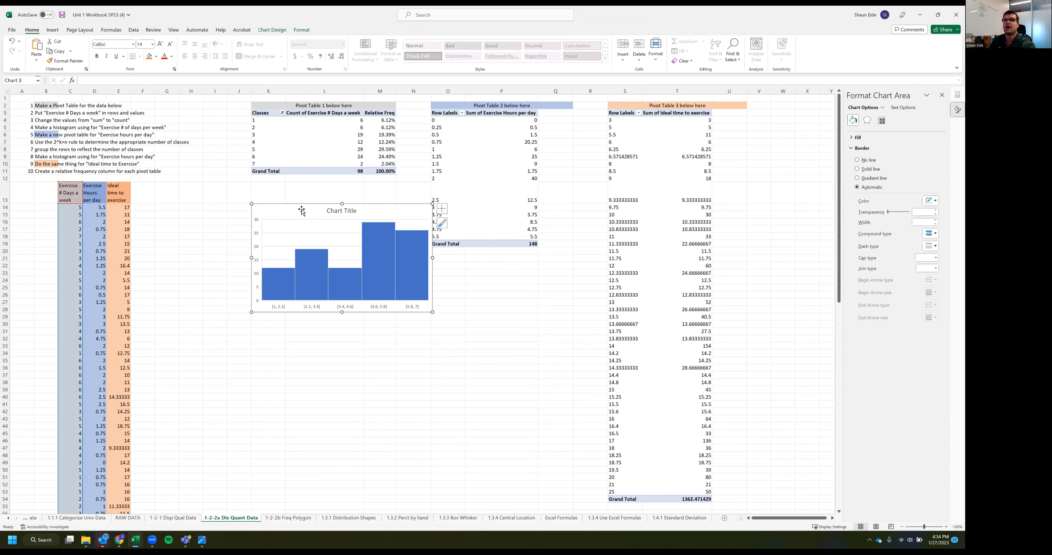
key(Delete)
Try a clustered column chart built directly from the first pivot table, placed beneath the table and enlarged
drag(266, 112, 367, 163)
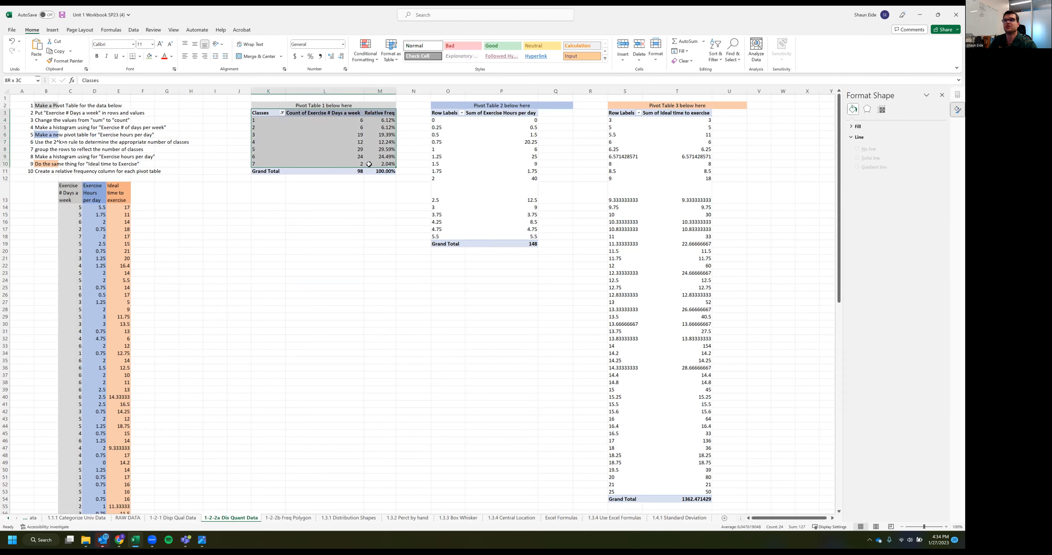
click(348, 149)
click(53, 30)
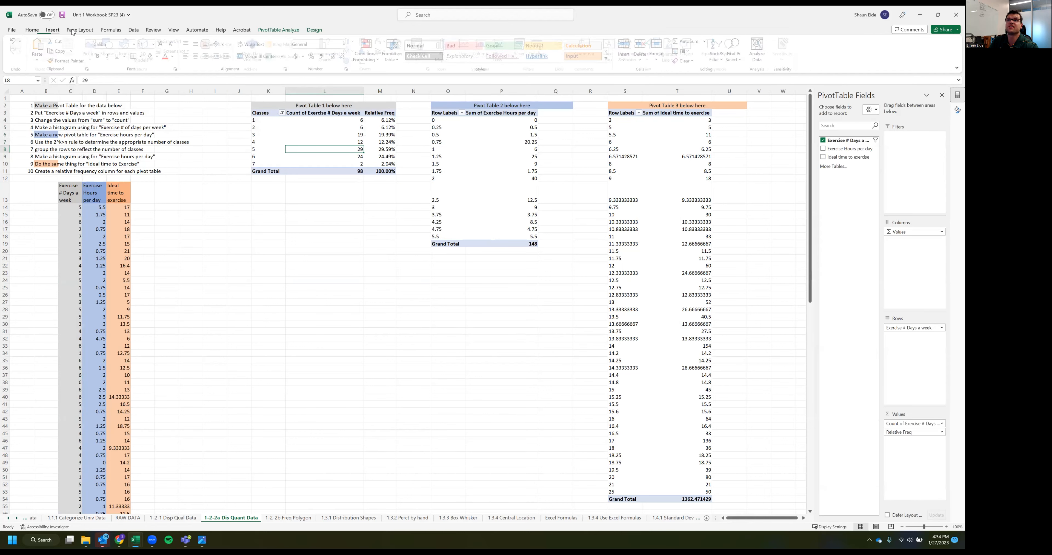
click(345, 41)
click(352, 102)
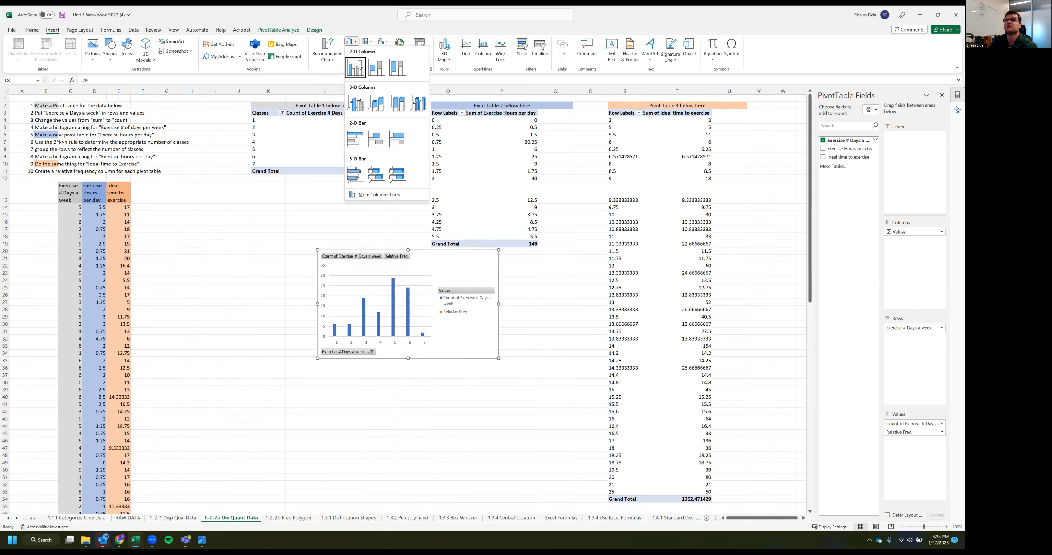
drag(436, 263, 308, 188)
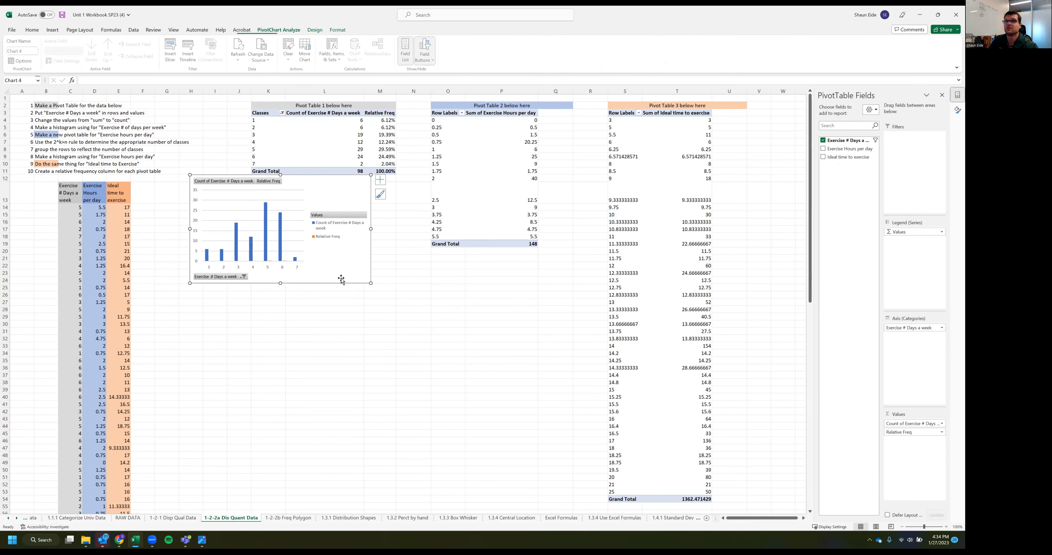
drag(371, 283, 431, 368)
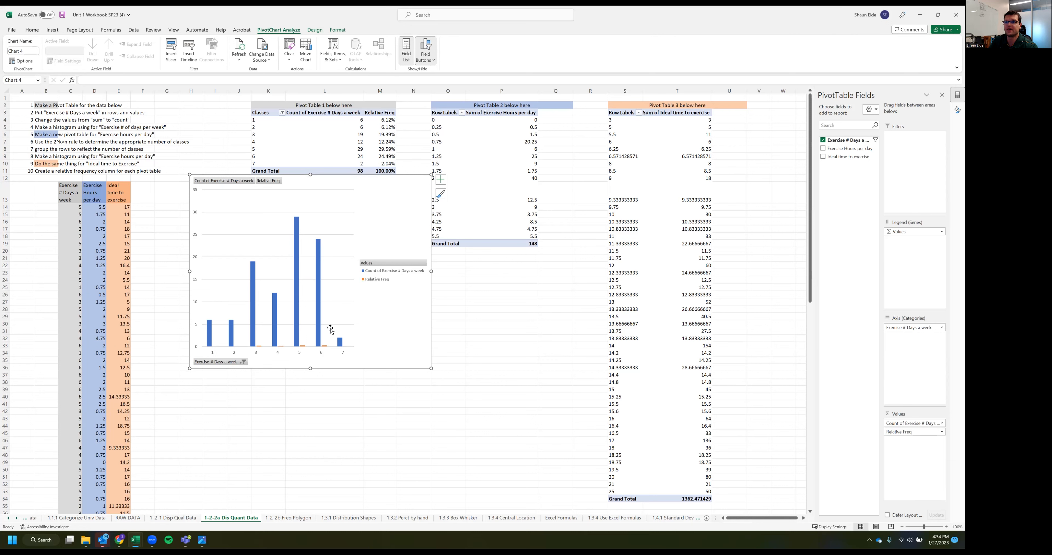
Delete the pivot chart made from the first pivot table
mouse_move(319, 316)
click(369, 280)
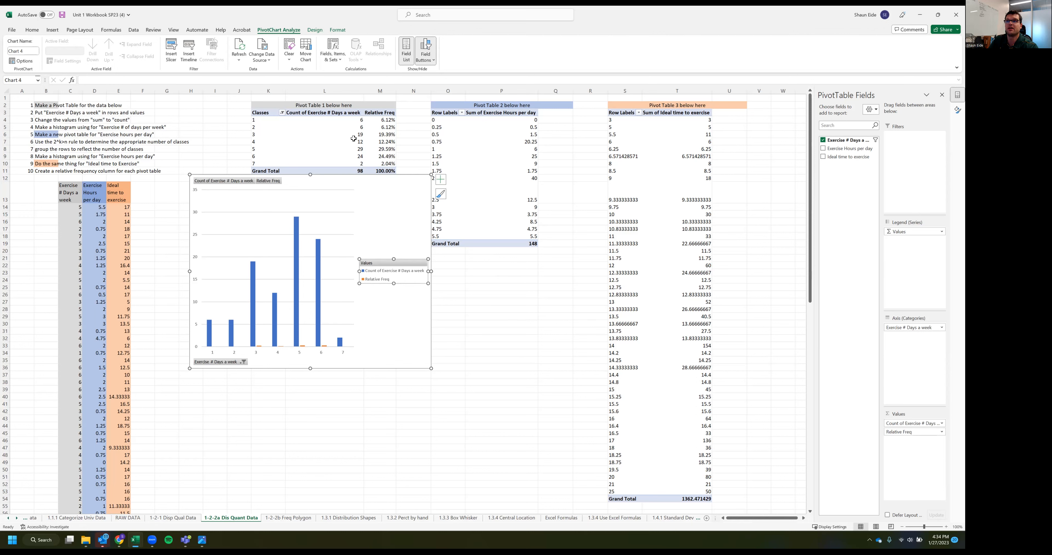
click(391, 214)
key(Delete)
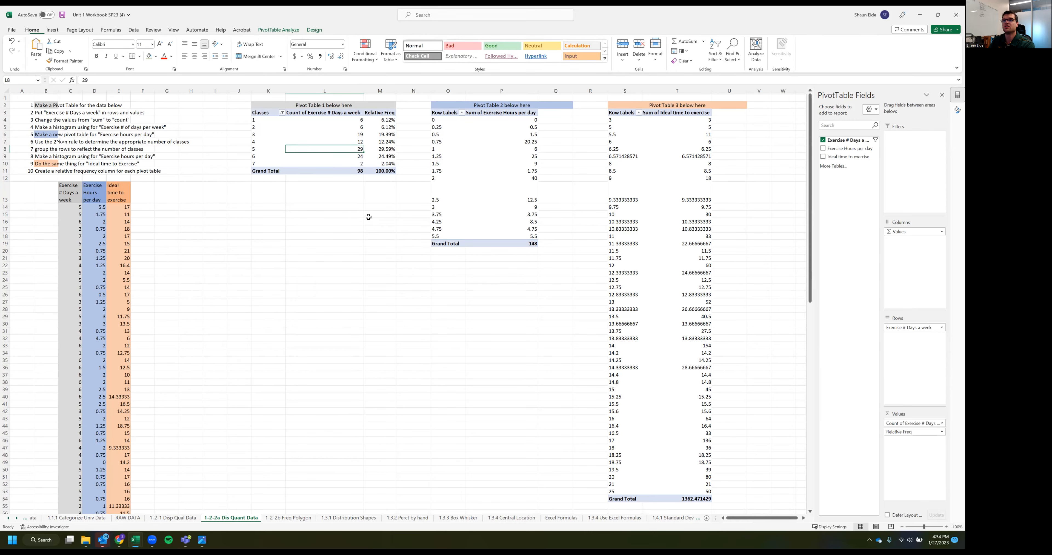
Copy the Classes and Count of Exercise # Days a week columns, without the grand total, to a separate table starting at K17
drag(261, 115, 335, 161)
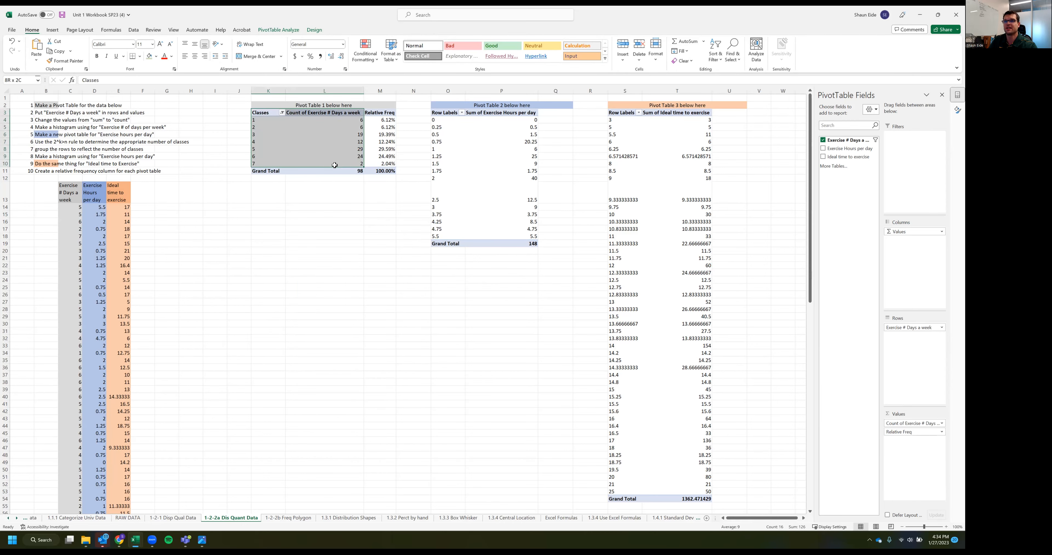
key(ctrl+c)
click(260, 229)
key(ctrl+v)
click(259, 328)
Try to chart the copied classes and counts as a clustered column chart, and remove that chart
drag(260, 228, 355, 281)
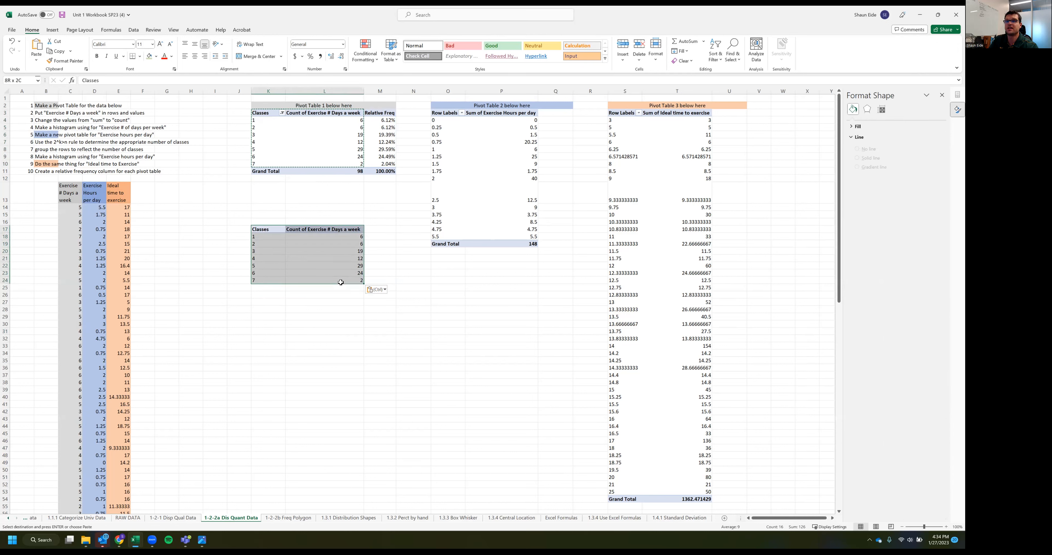
click(54, 31)
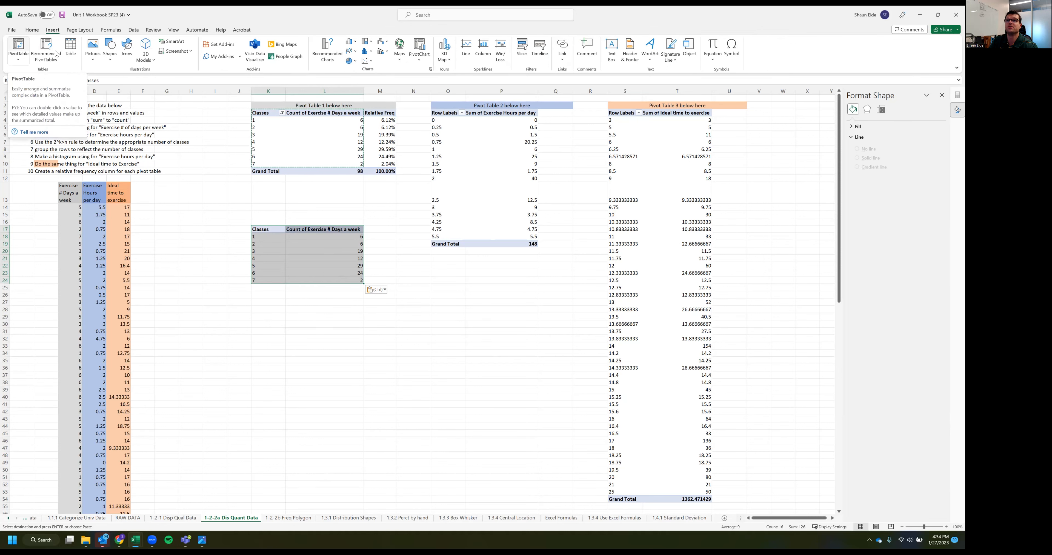
click(351, 41)
click(356, 71)
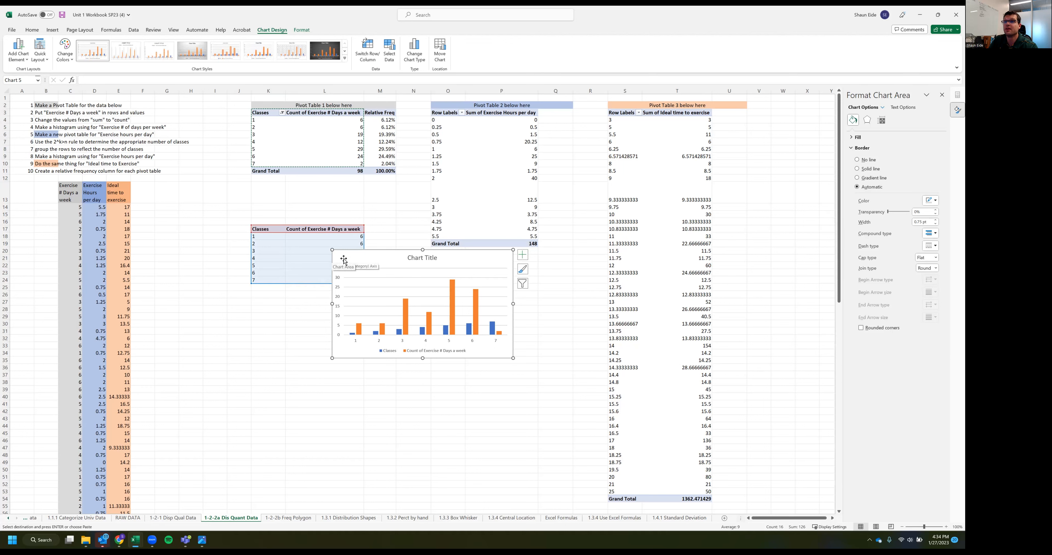
drag(342, 259, 236, 310)
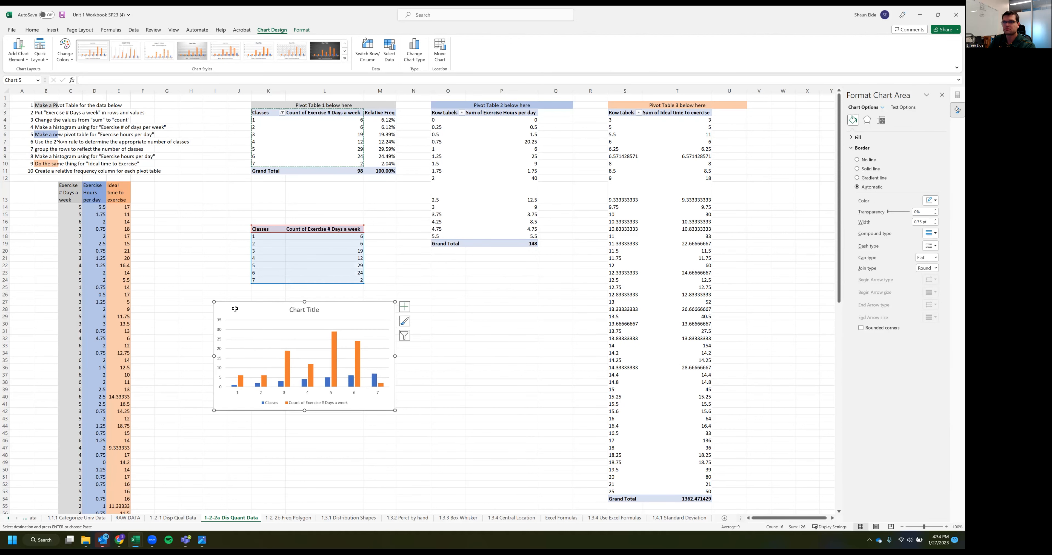
key(Delete)
Format the class values in K18 to K24 as Text
drag(255, 237, 264, 280)
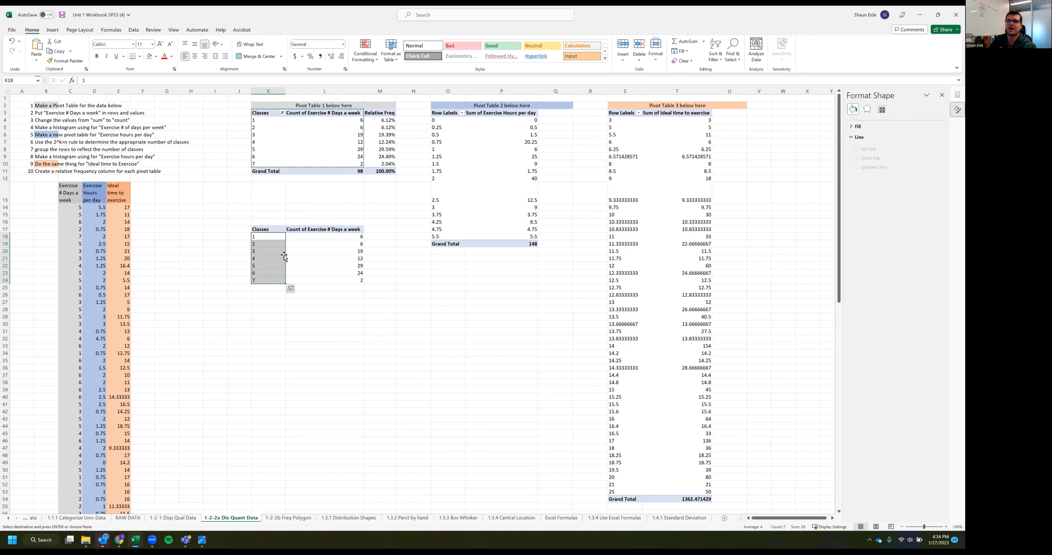
click(343, 45)
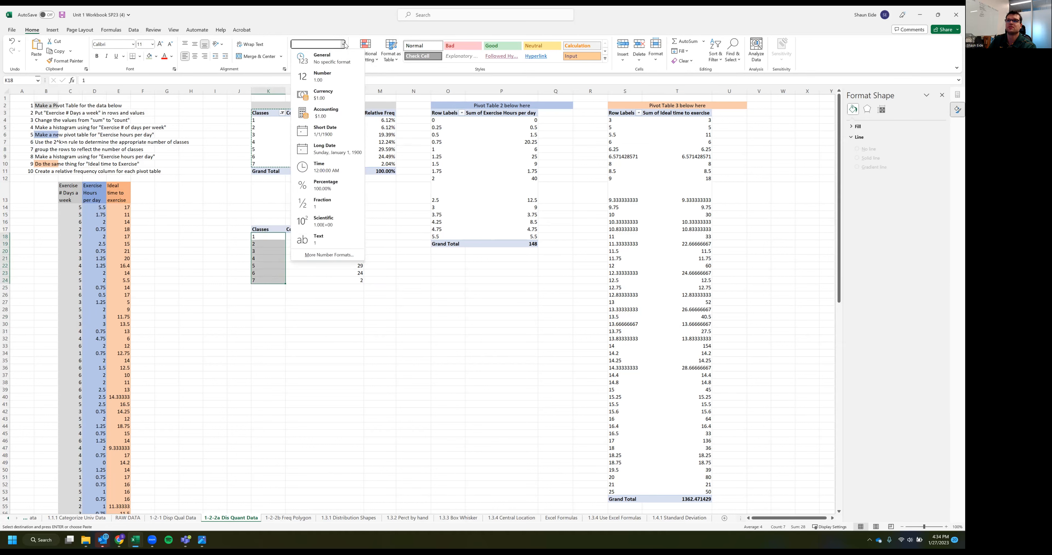
click(323, 240)
click(311, 323)
Re-enter each class value from 1 to 7 in the copied table so it is stored as text
click(269, 239)
click(273, 251)
double_click(272, 244)
click(275, 272)
double_click(275, 253)
click(278, 287)
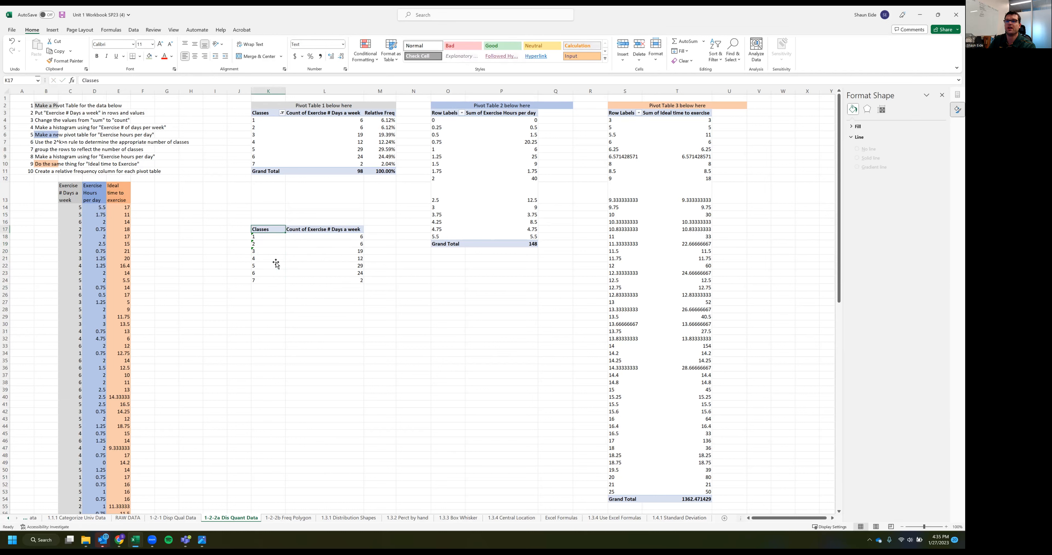
double_click(276, 258)
click(274, 265)
click(274, 273)
double_click(273, 273)
click(273, 280)
double_click(273, 279)
click(279, 300)
Insert a clustered column chart from the copied table K17 to L24 and place it directly beneath that table
drag(275, 230, 349, 280)
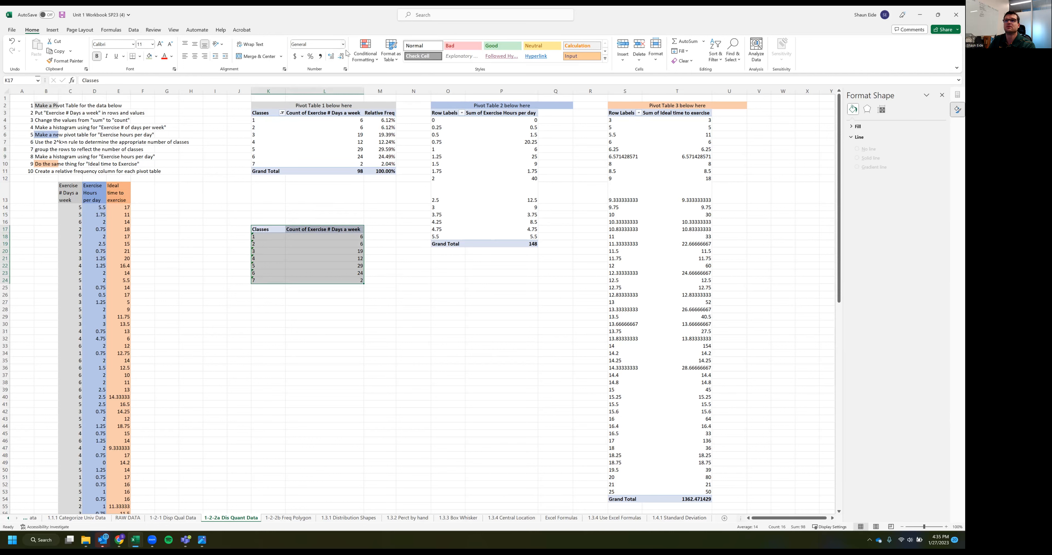
click(52, 30)
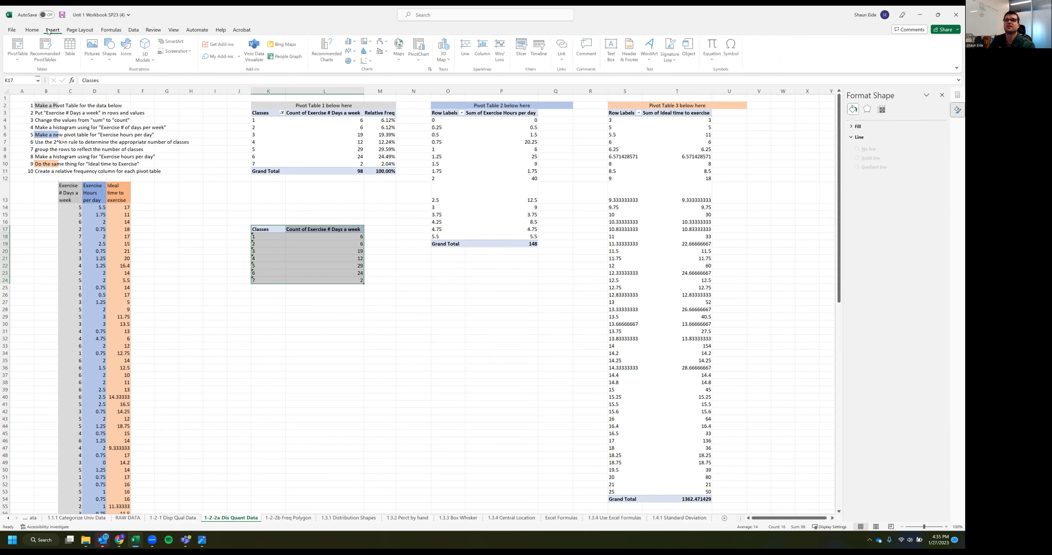
click(351, 42)
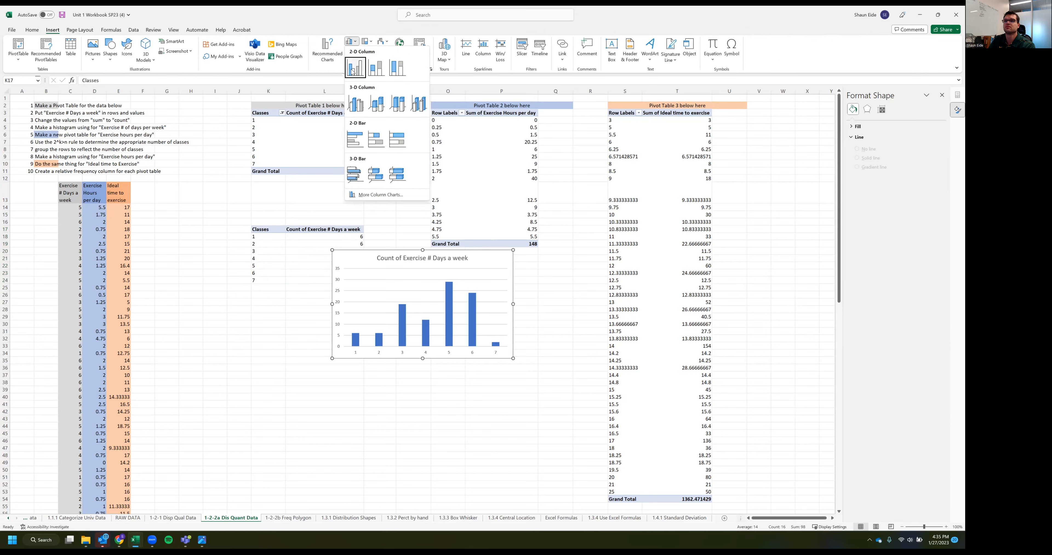
click(353, 99)
drag(392, 329, 301, 395)
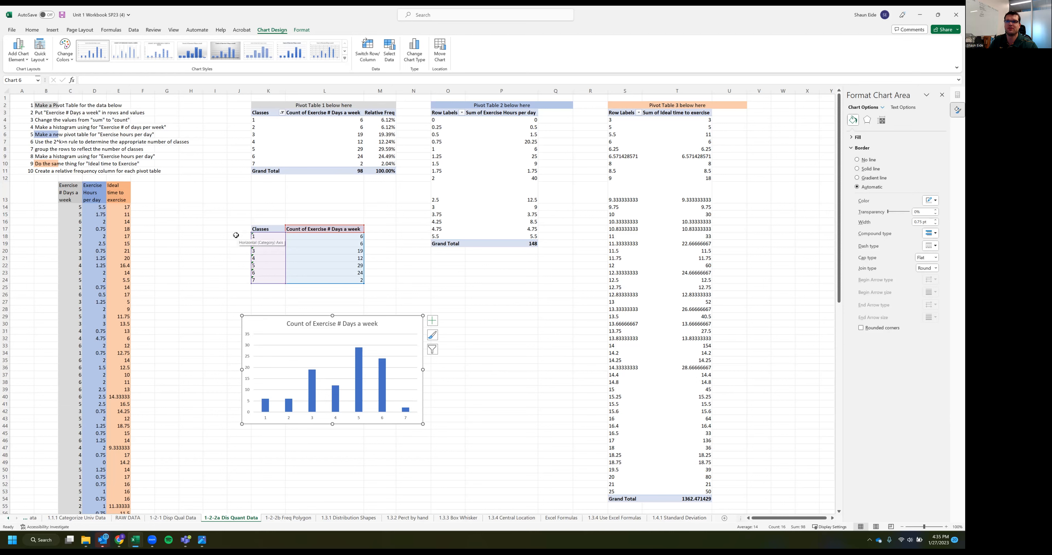
drag(263, 328, 237, 304)
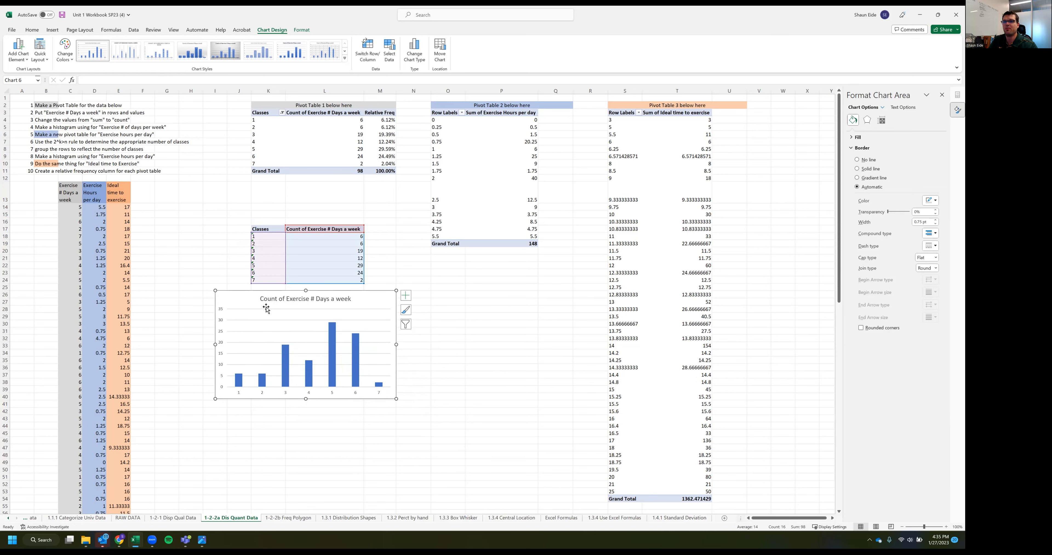
Set the gap width of the column chart's data series to 0% to form a histogram
click(309, 374)
click(309, 374)
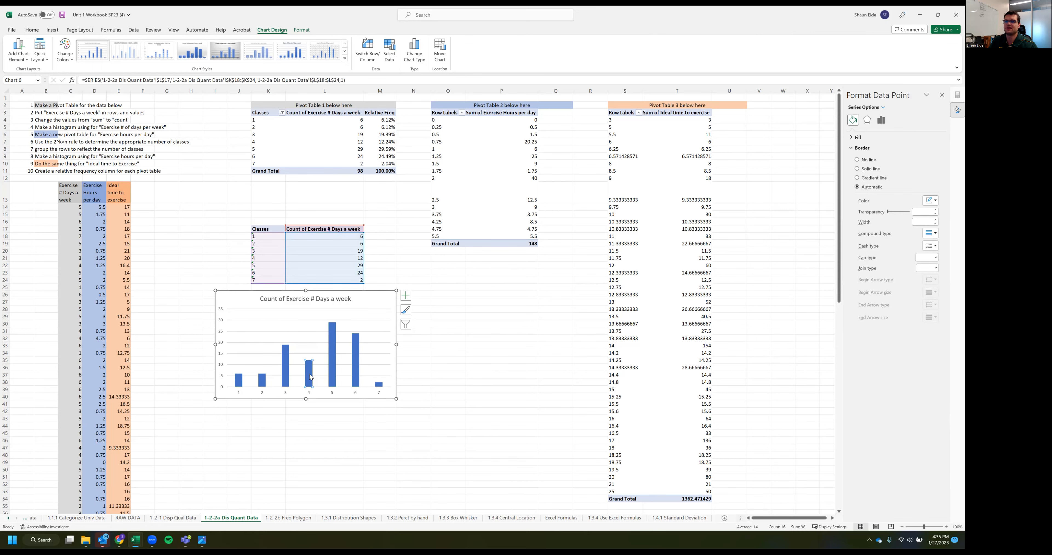
click(350, 403)
click(332, 363)
click(882, 121)
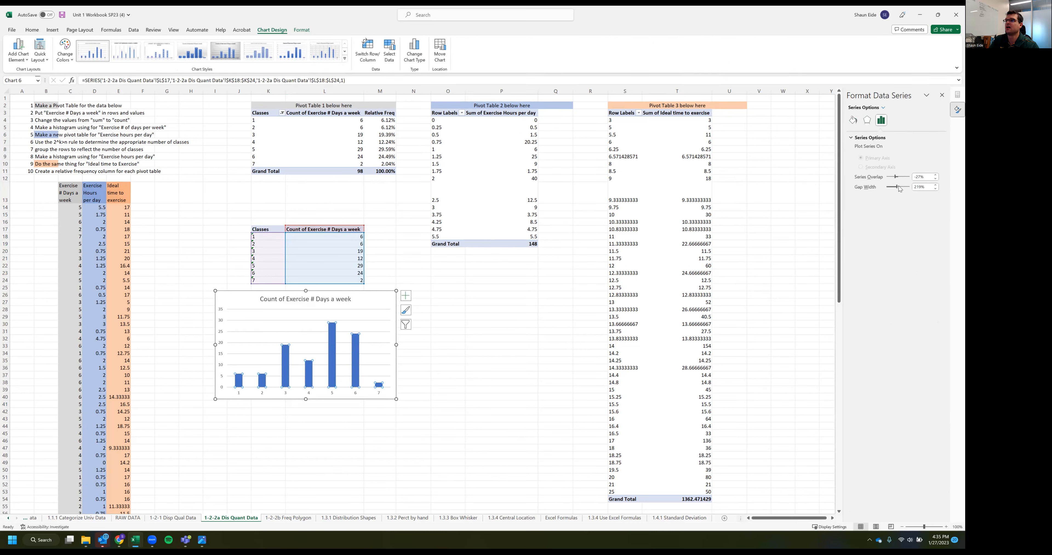
drag(897, 190, 866, 194)
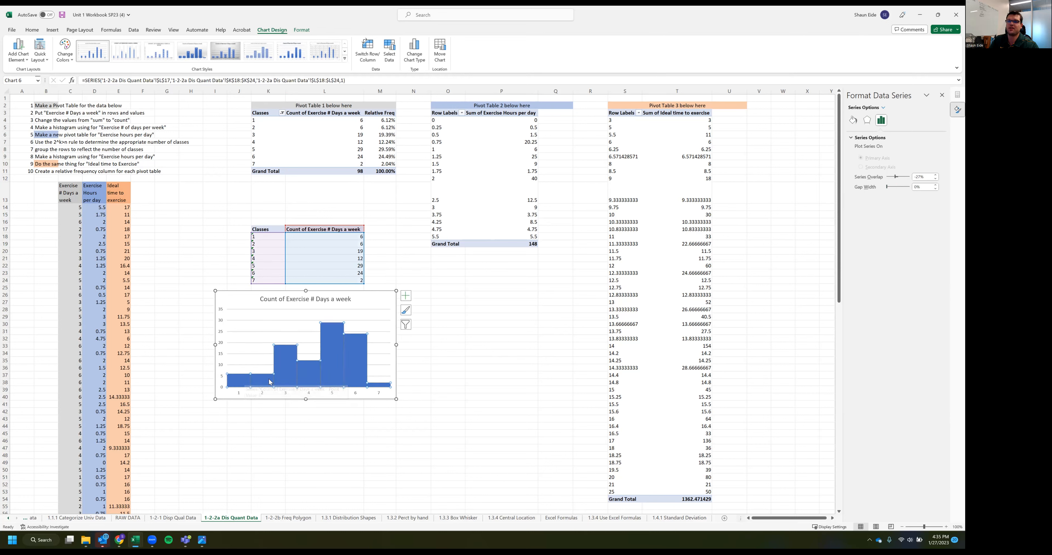
click(304, 412)
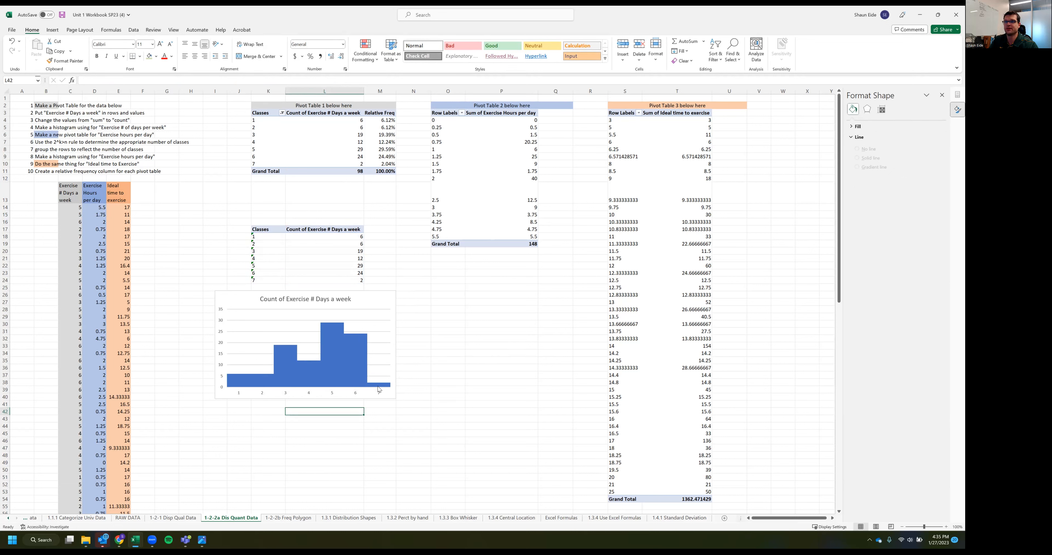
Shift the histogram slightly so it sits closer beneath the copied table
click(433, 318)
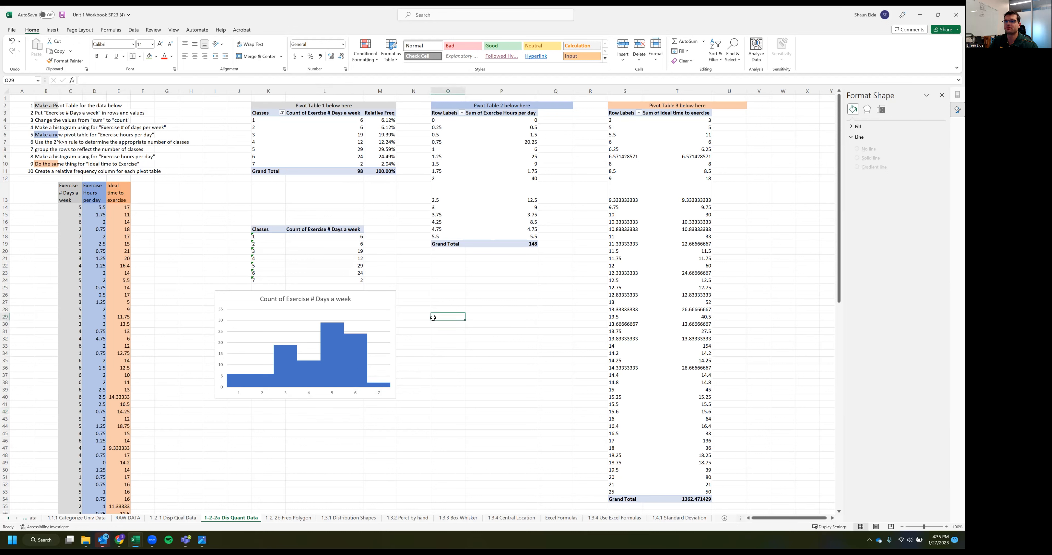
click(168, 171)
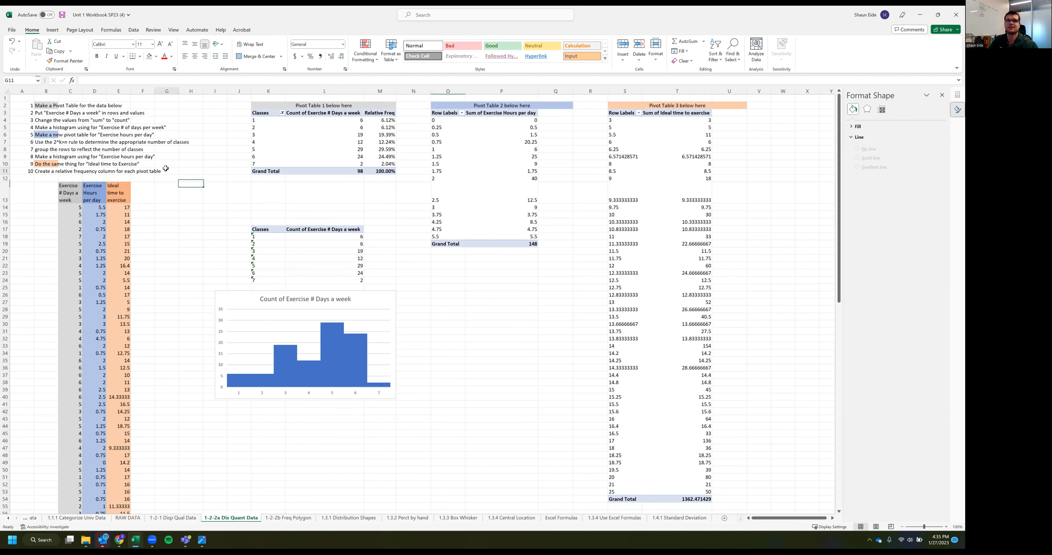
drag(266, 307, 252, 304)
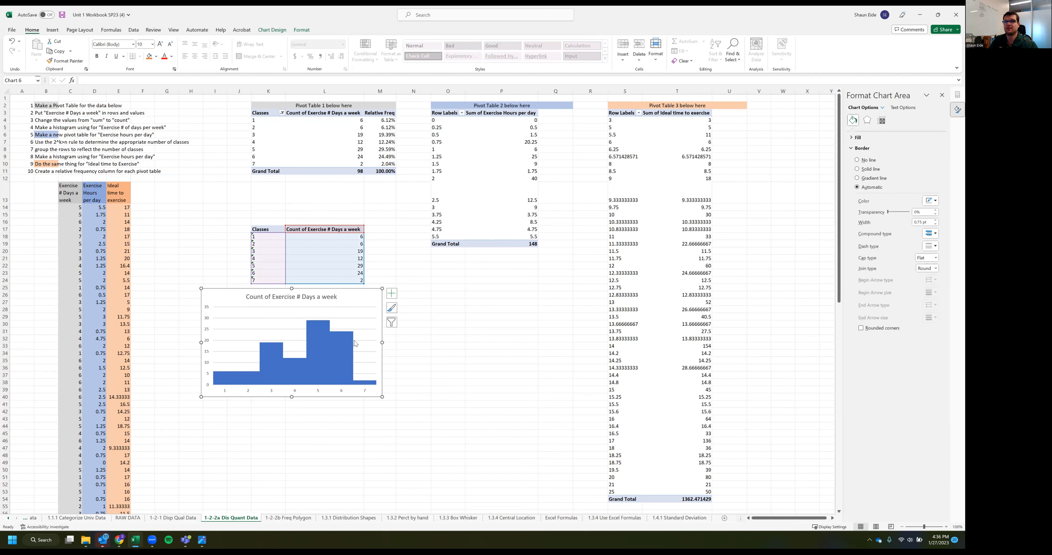
click(489, 302)
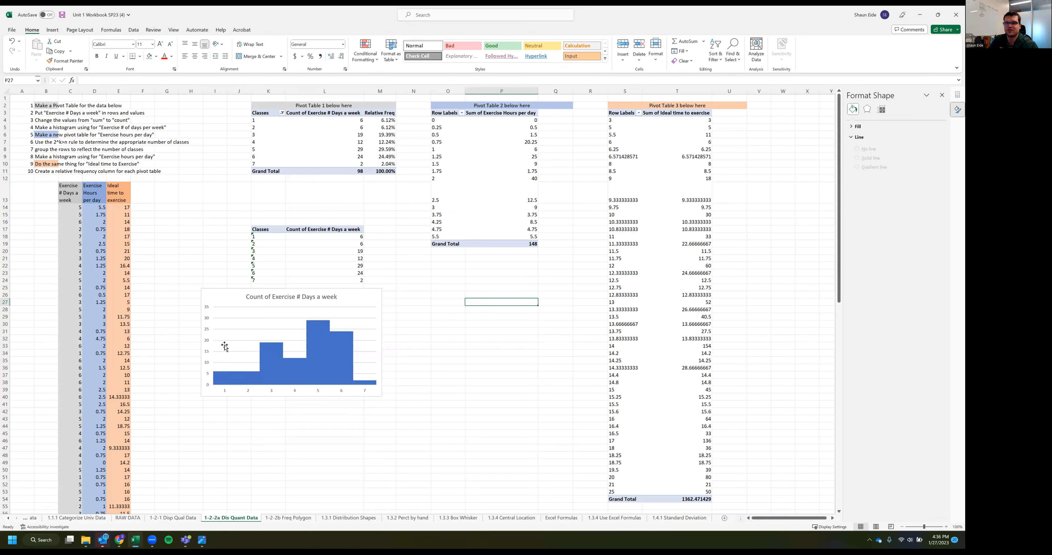
click(337, 147)
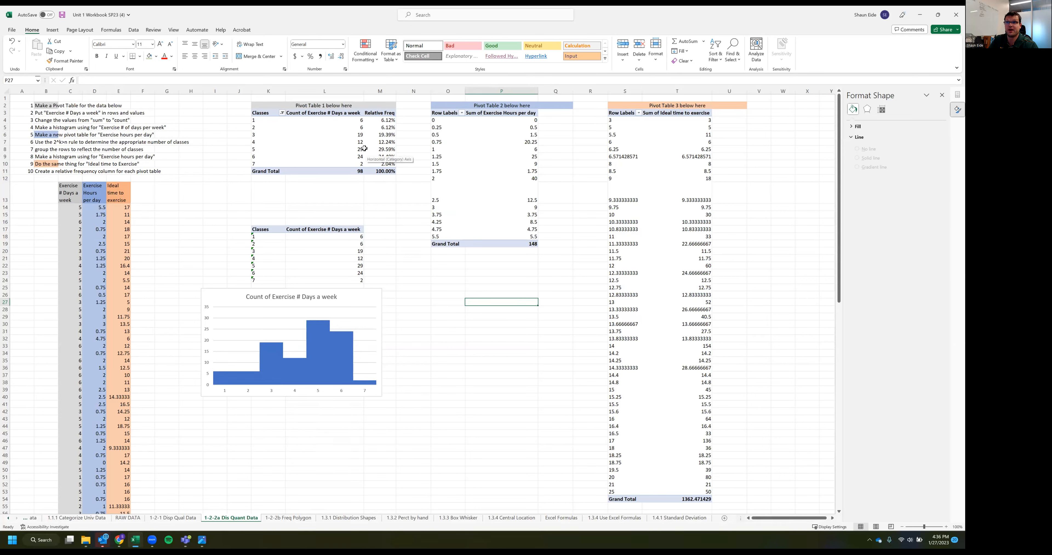
double_click(318, 394)
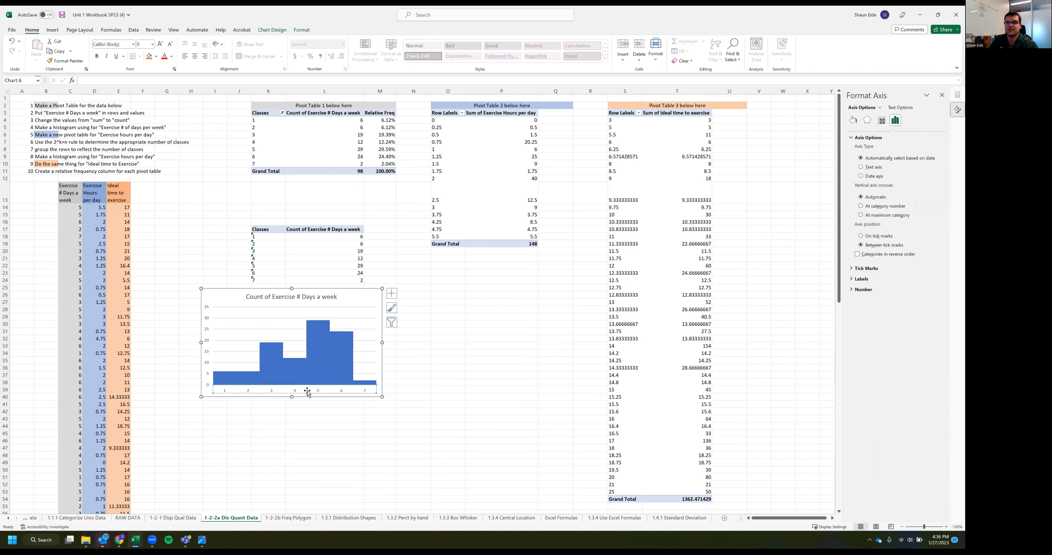
mouse_move(346, 334)
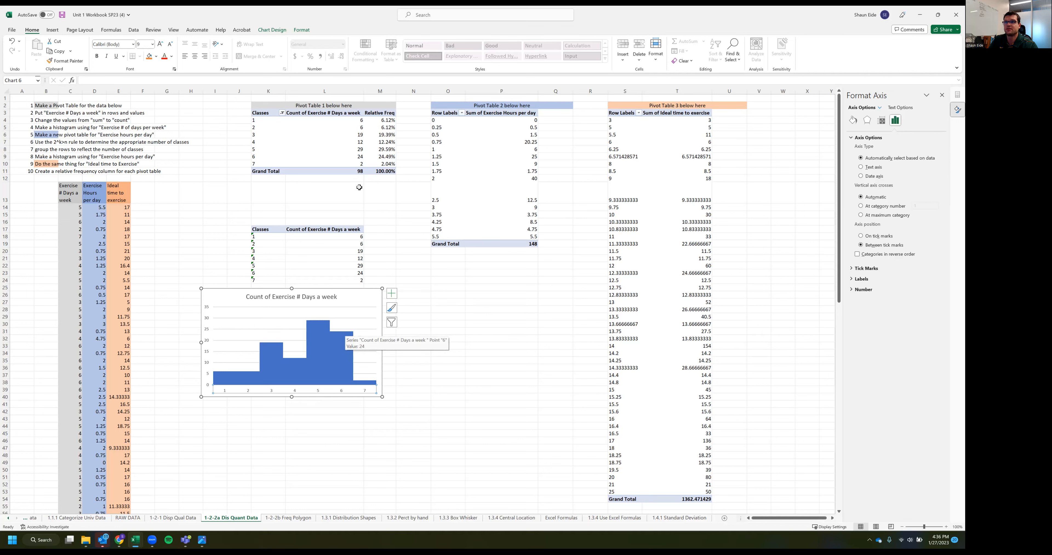
click(354, 156)
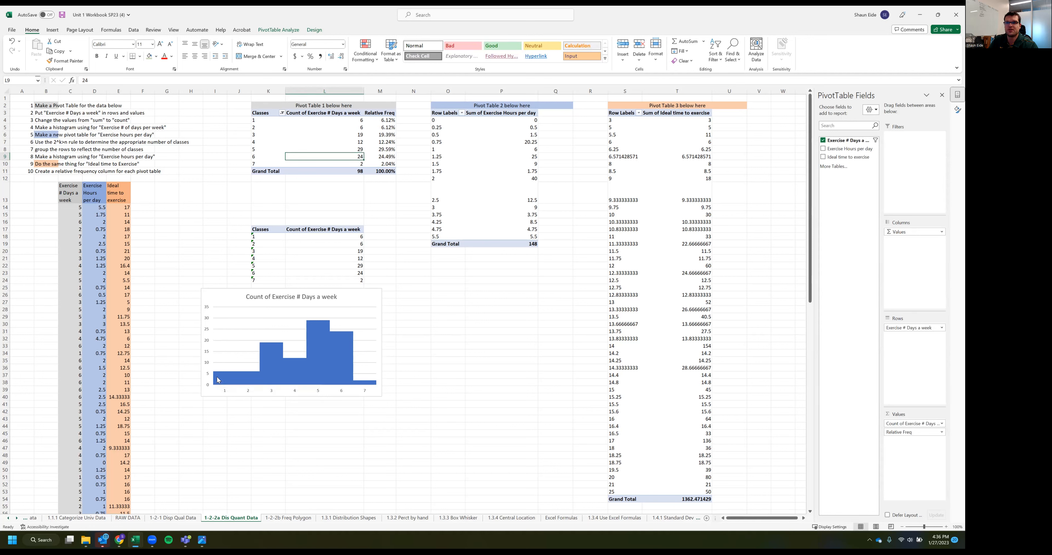
click(332, 437)
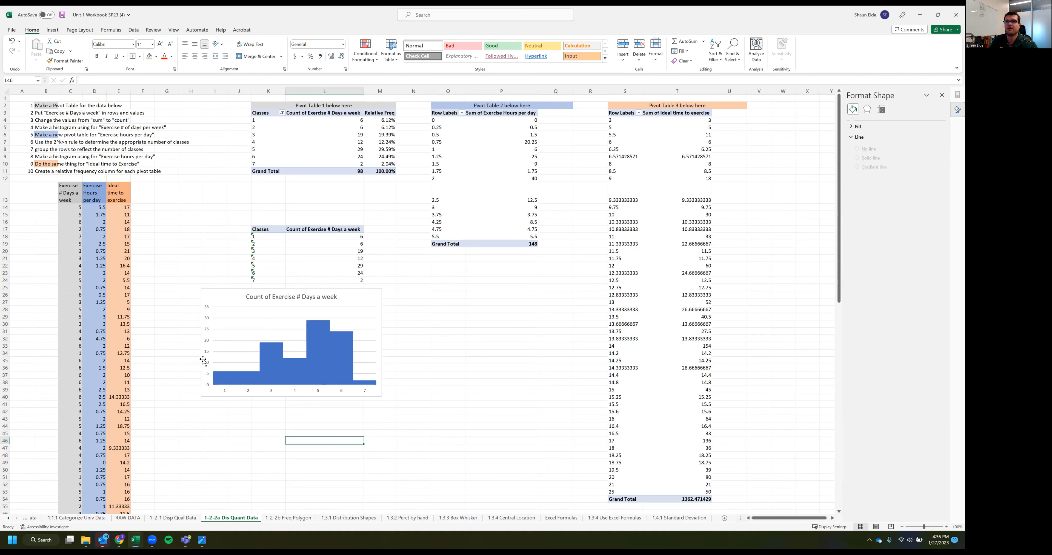
click(450, 167)
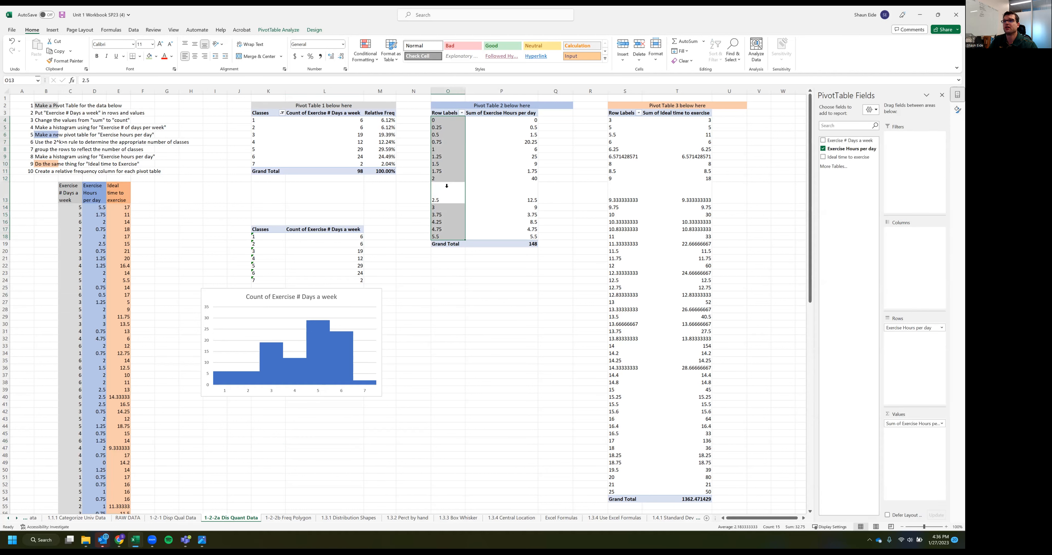
click(505, 186)
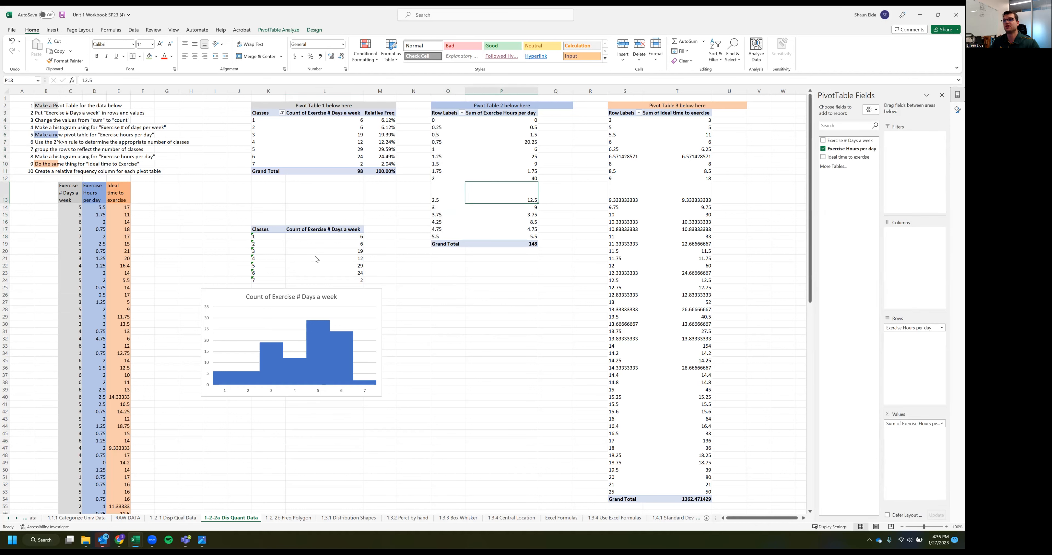
Enter the labels 2^k>n in N24 and "number of classes" in N25, below the second pivot table
click(425, 270)
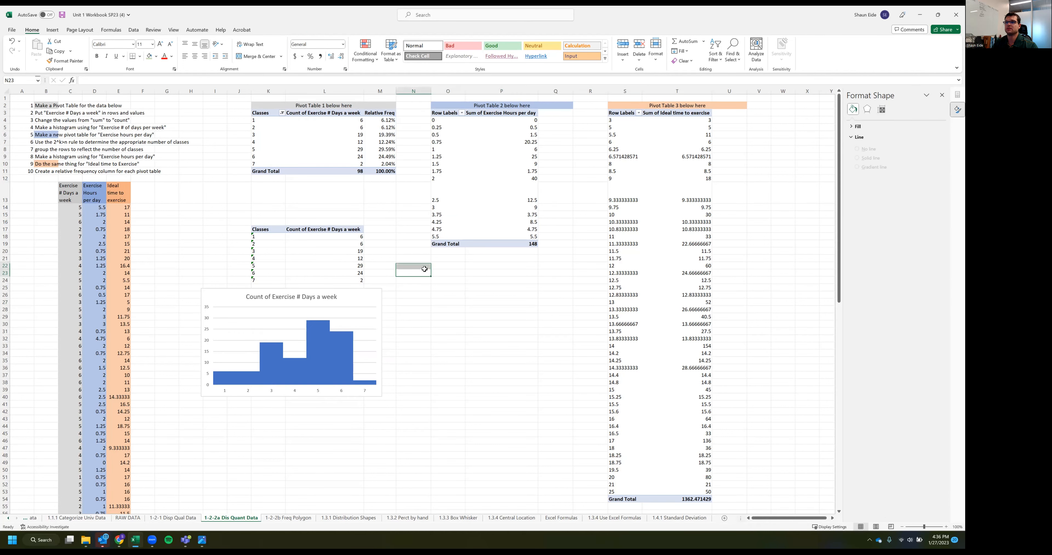
key(Down)
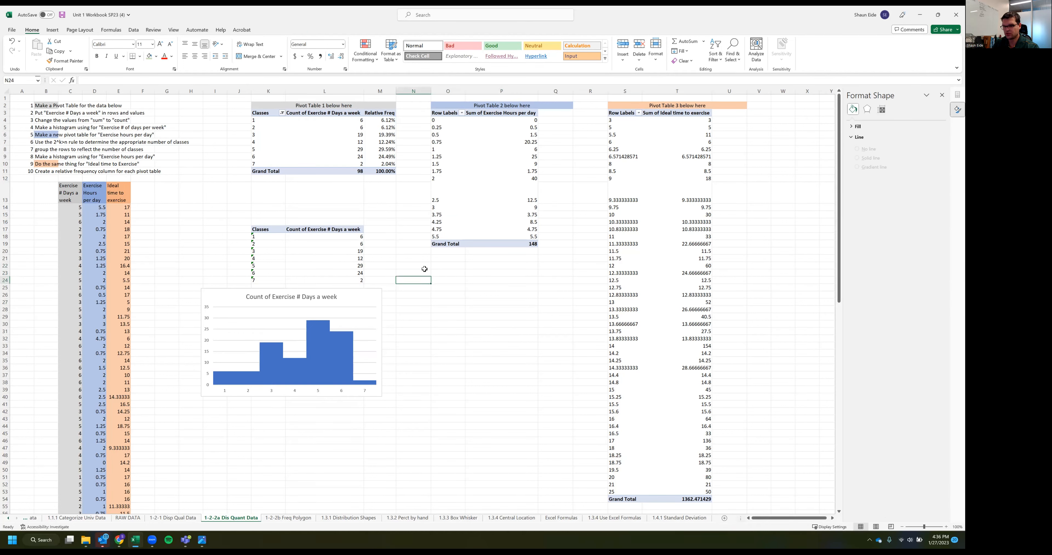
text(2^k>n)
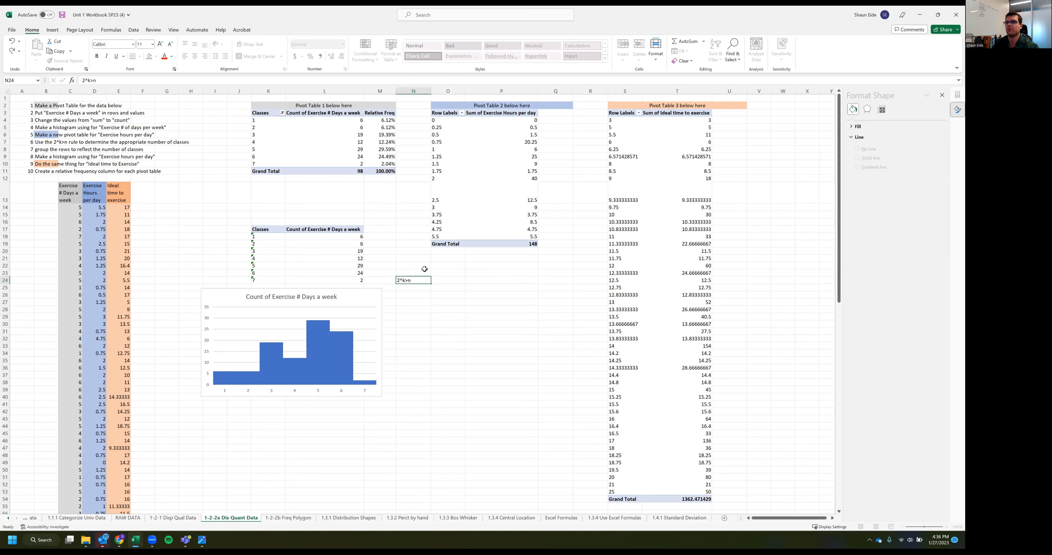
key(Return)
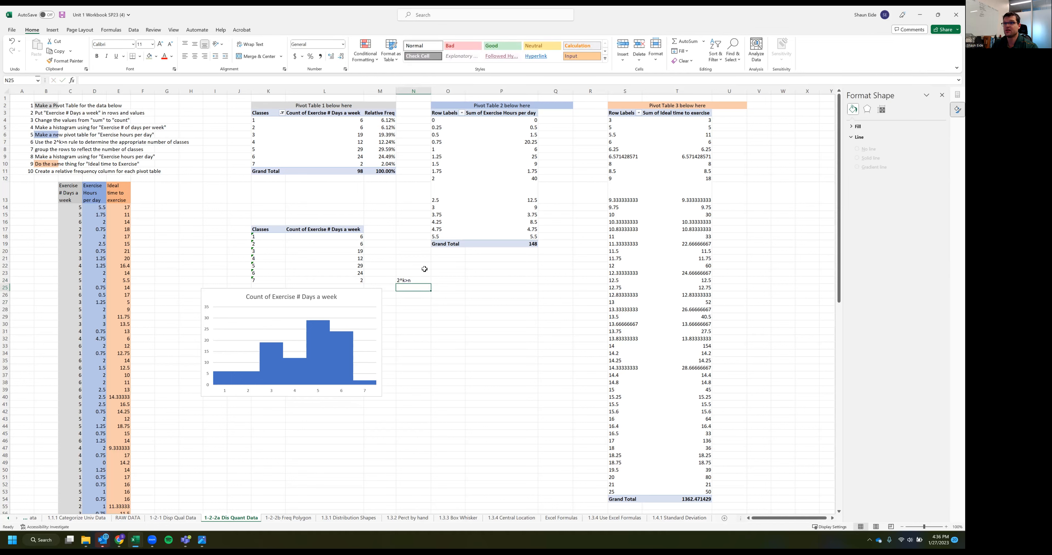
text(number of classes)
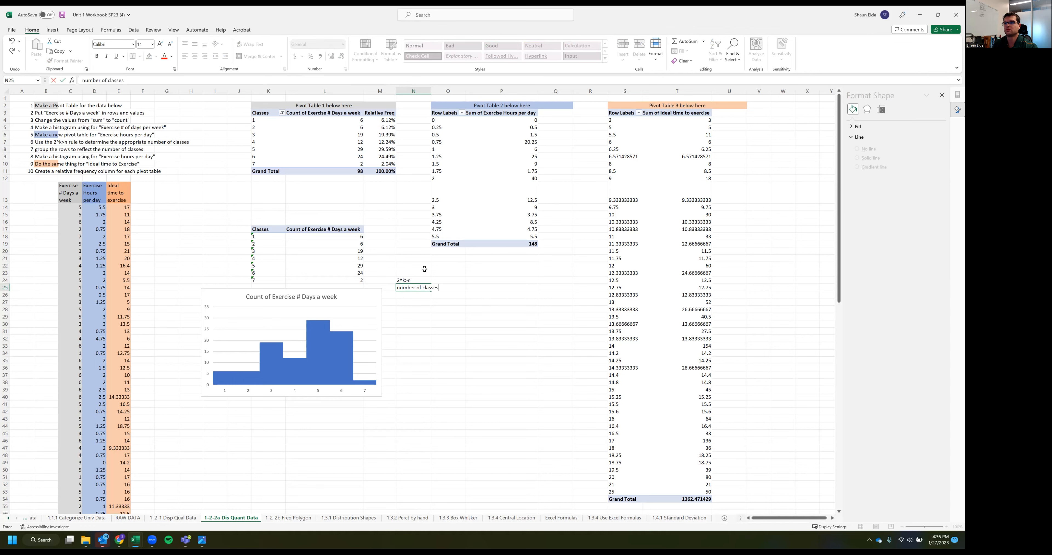
key(Return)
Add the label "n number of observations" in N26
text(number of classes)
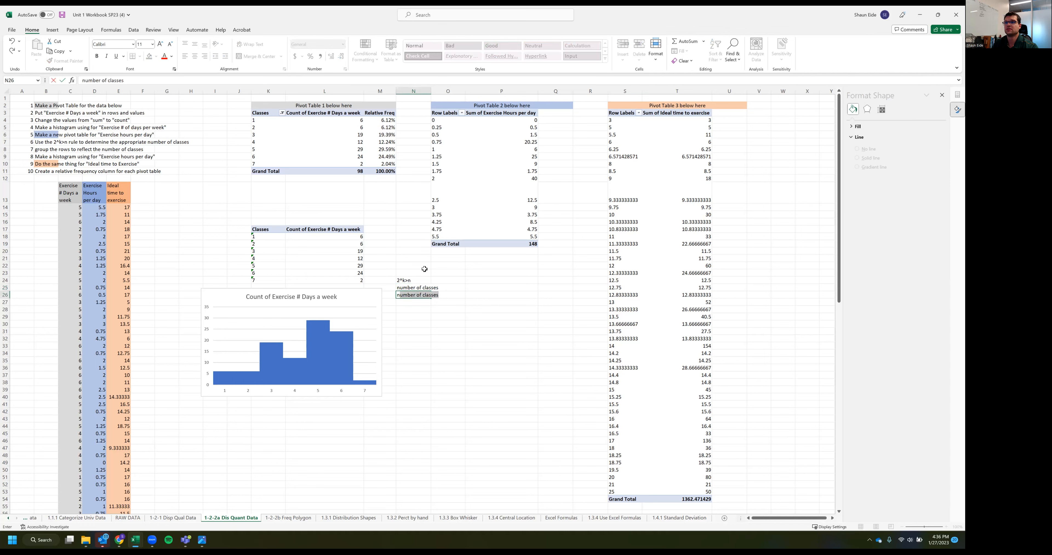
key(Right)
key(Left)
text(n)
key(BackSpace)
text(number of observations)
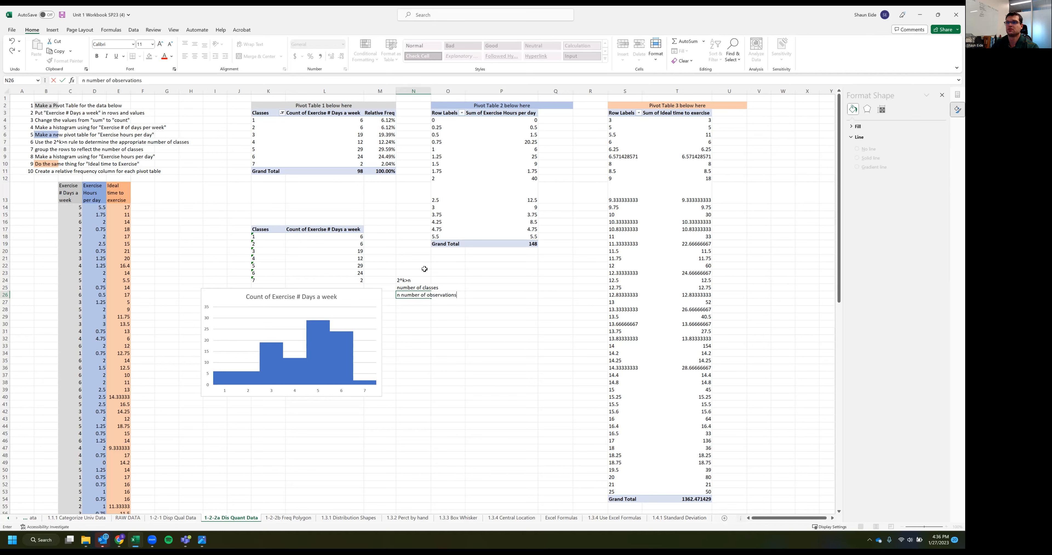
Edit the labels in N25 and N26 to read "k=number of classes" and "n=number of observations"
double_click(398, 286)
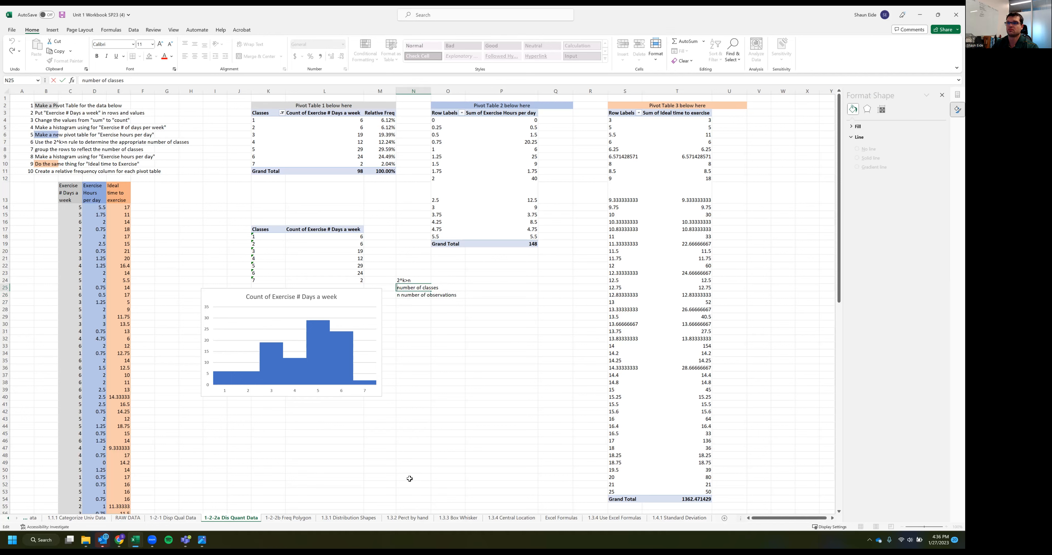
text(k)
key(BackSpace)
text(=)
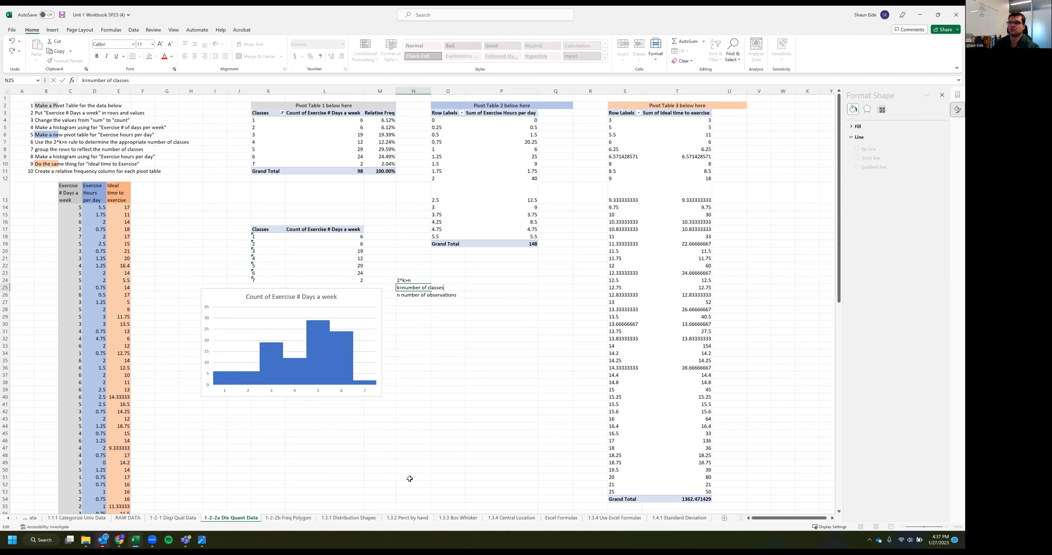
double_click(400, 295)
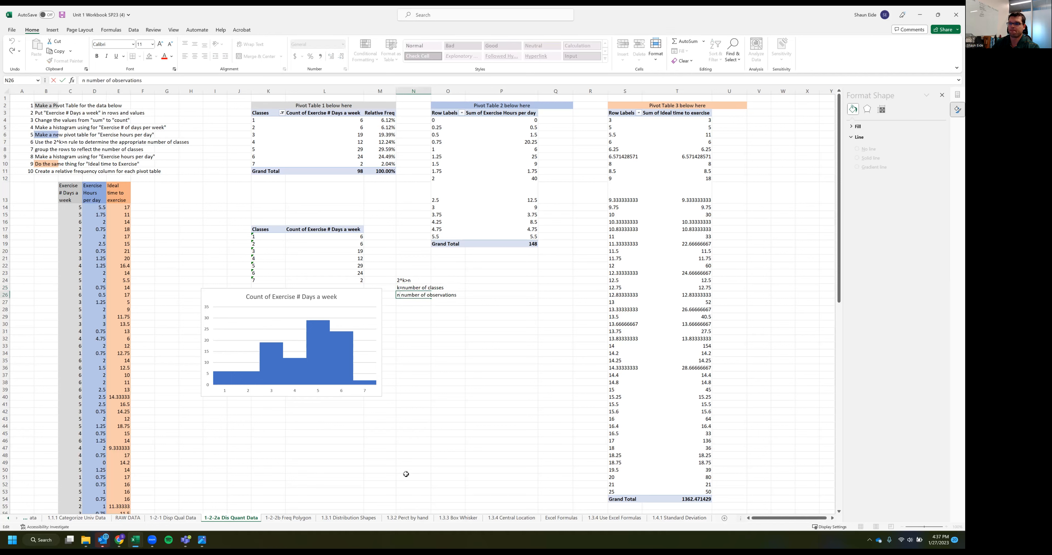
key(Delete)
text(=)
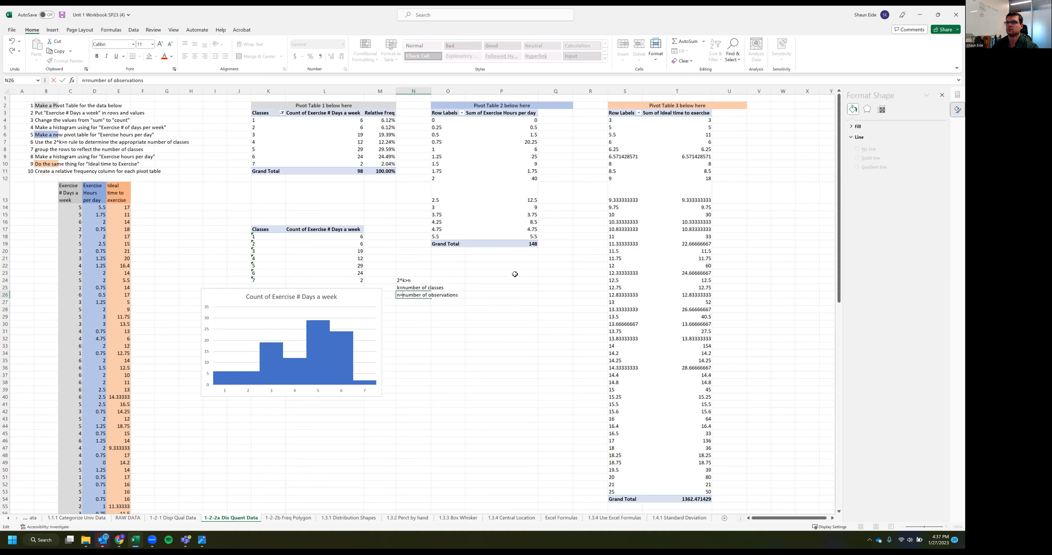
click(463, 316)
click(401, 302)
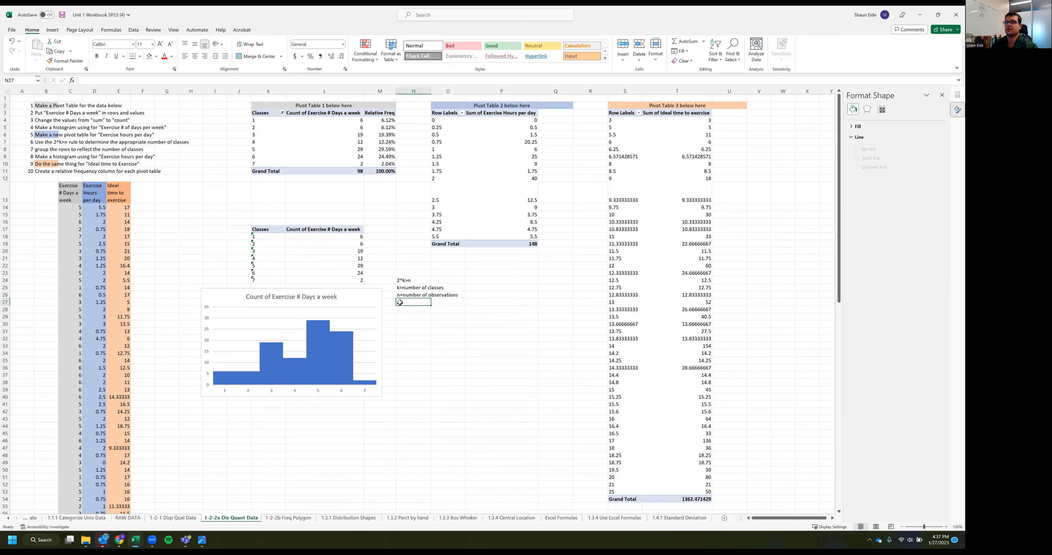
click(411, 341)
Summarize the Exercise Hours per day values in Pivot Table 2 by Count
click(521, 157)
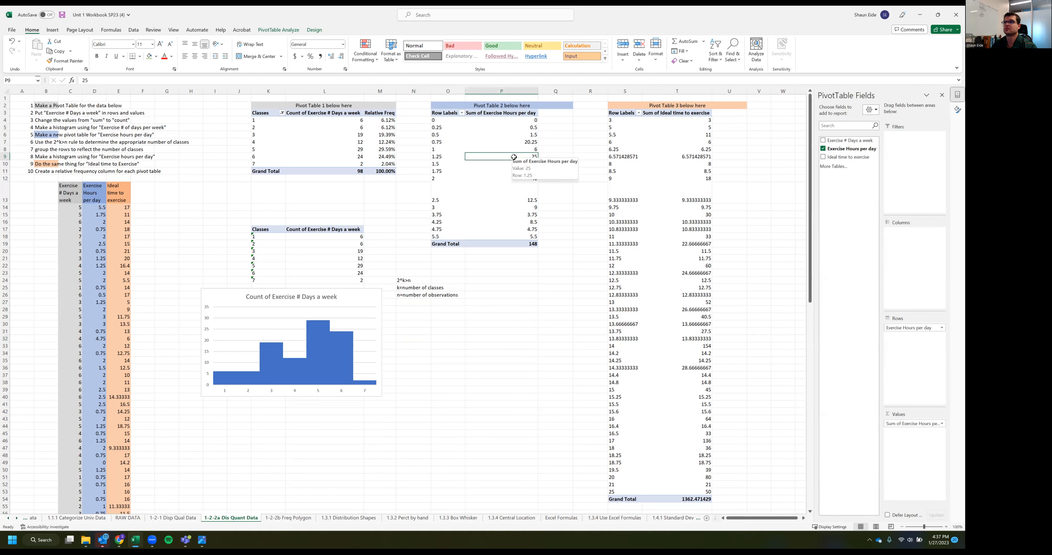
click(504, 131)
right_click(504, 131)
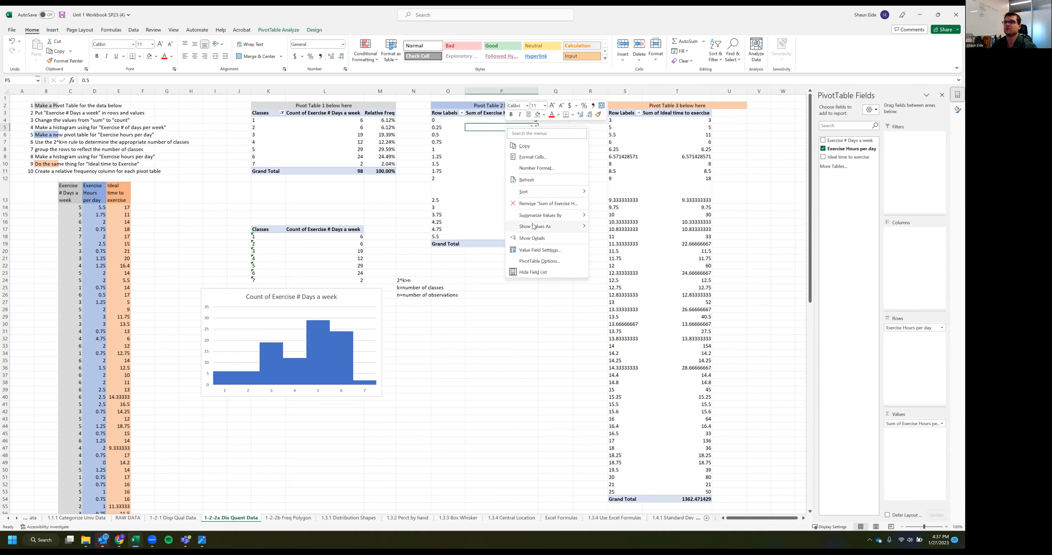
mouse_move(553, 219)
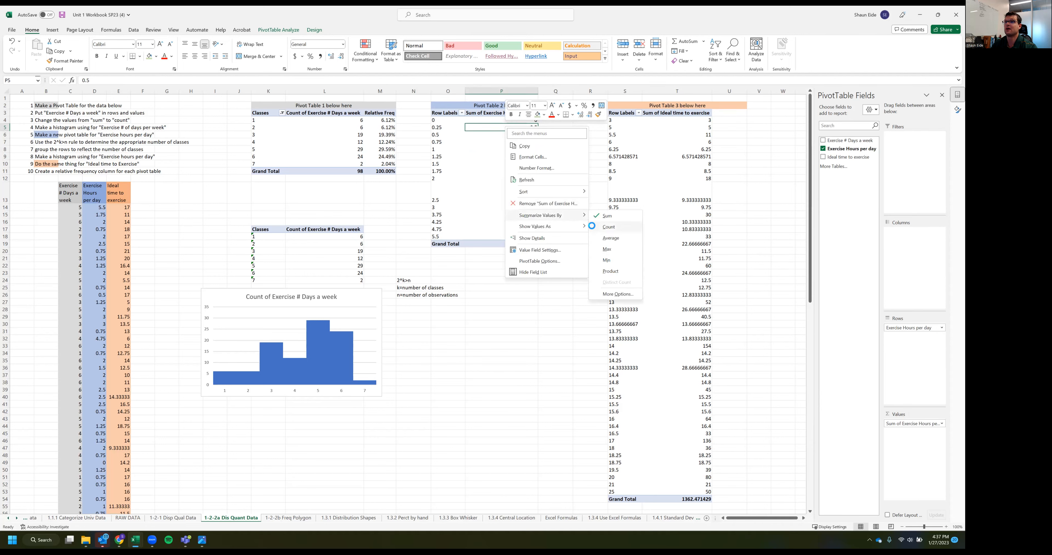
click(600, 227)
click(507, 155)
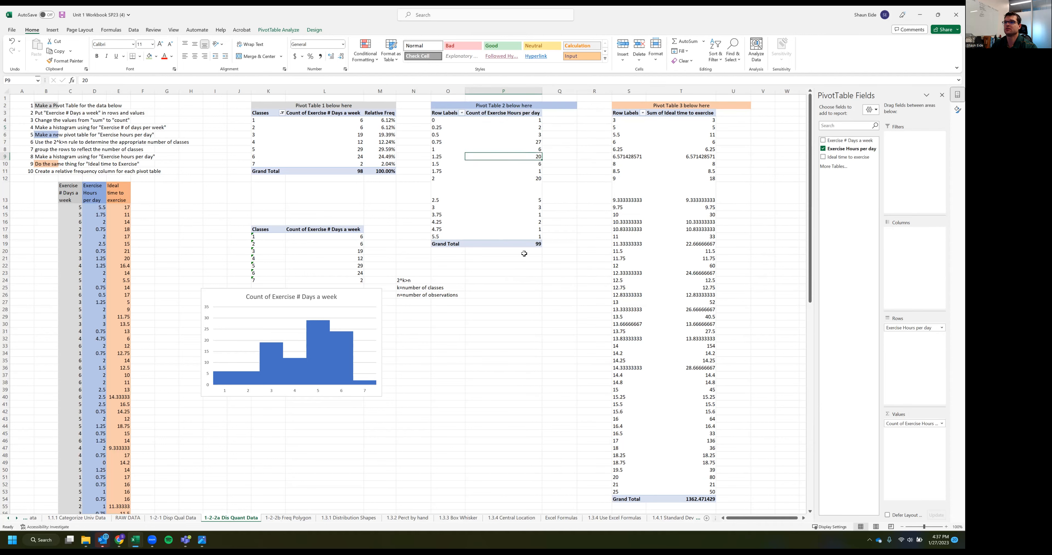
Right-align the labels in N24:N26 and shift the histogram left so it no longer covers them
click(518, 243)
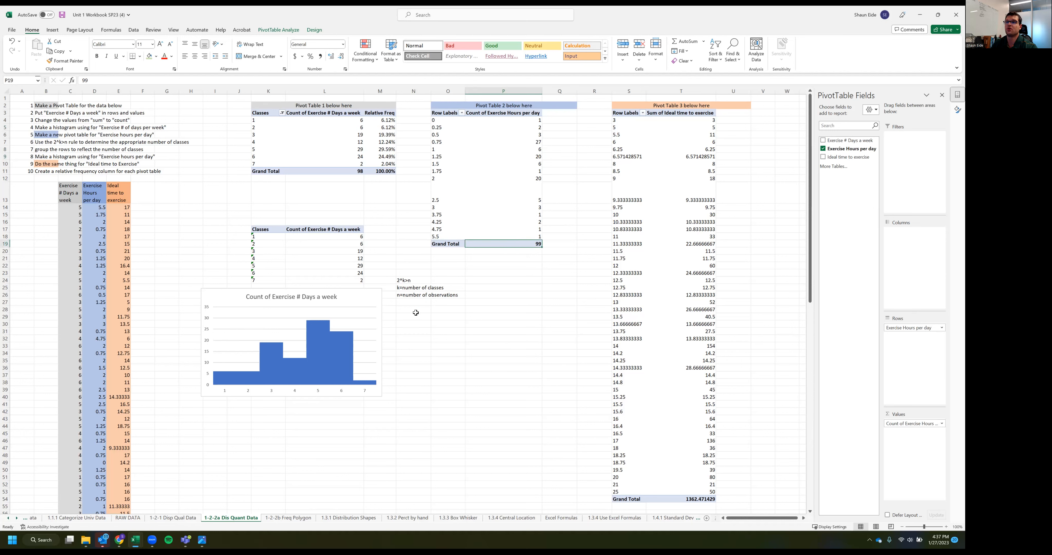
click(452, 295)
drag(413, 279, 332, 292)
click(205, 56)
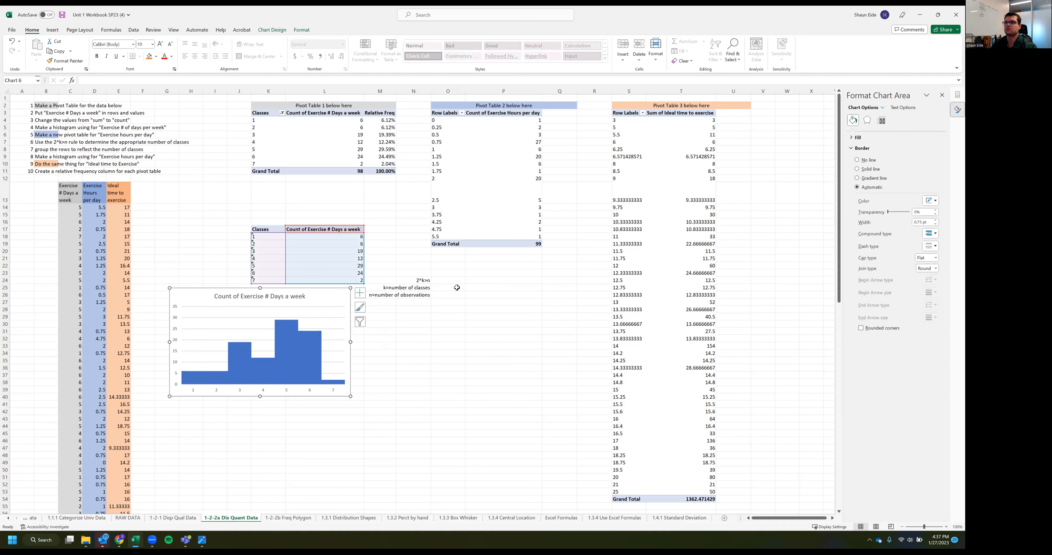
Enter 99 in O26 as the number of observations
click(450, 294)
text(99)
click(437, 323)
click(442, 288)
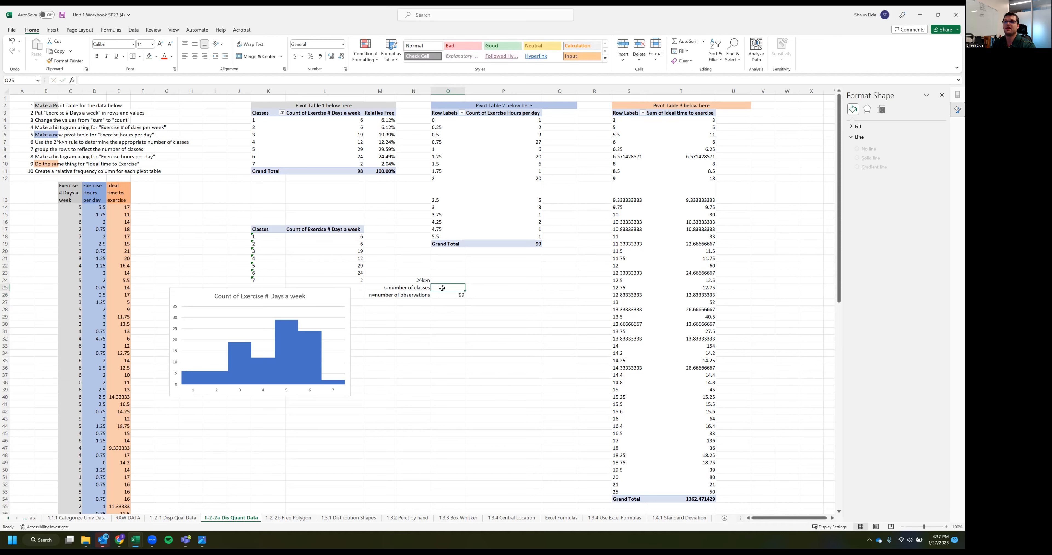
Fill N28:N39 with the consecutive candidate class numbers 1 to 12
click(443, 315)
click(445, 308)
key(Left)
text(1)
key(Return)
text(2)
key(Return)
text(33)
key(Return)
text(4)
key(Up)
key(BackSpace)
key(Return)
drag(422, 311, 431, 393)
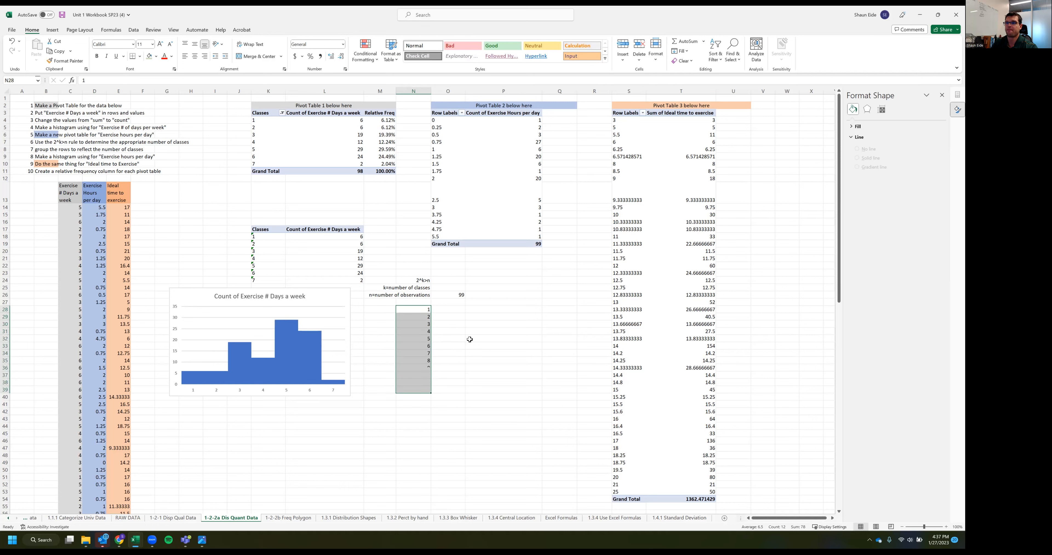
Enter the formula =2^N28 in O28 and fill it down to O39
click(455, 309)
text(=)
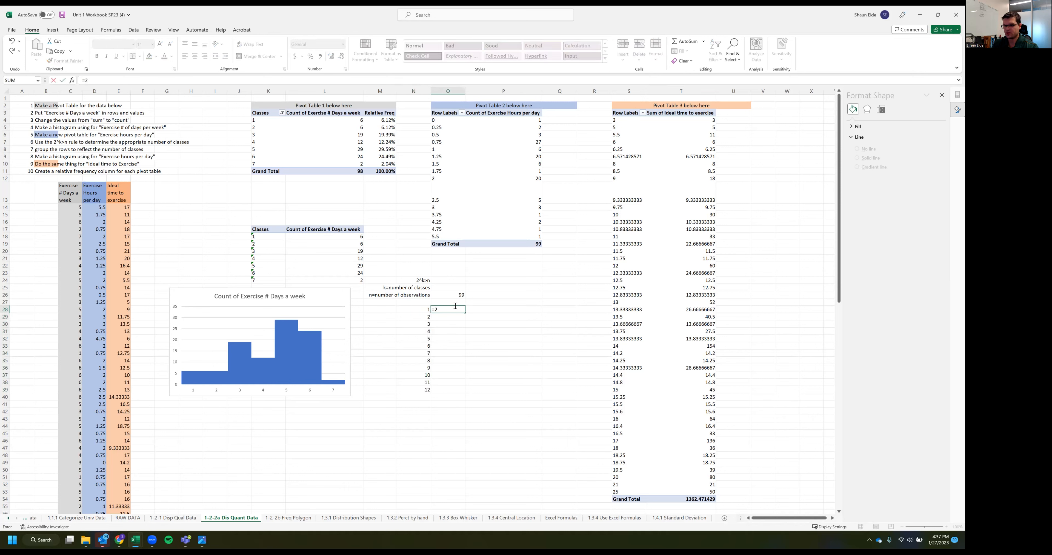
text(2^)
click(410, 309)
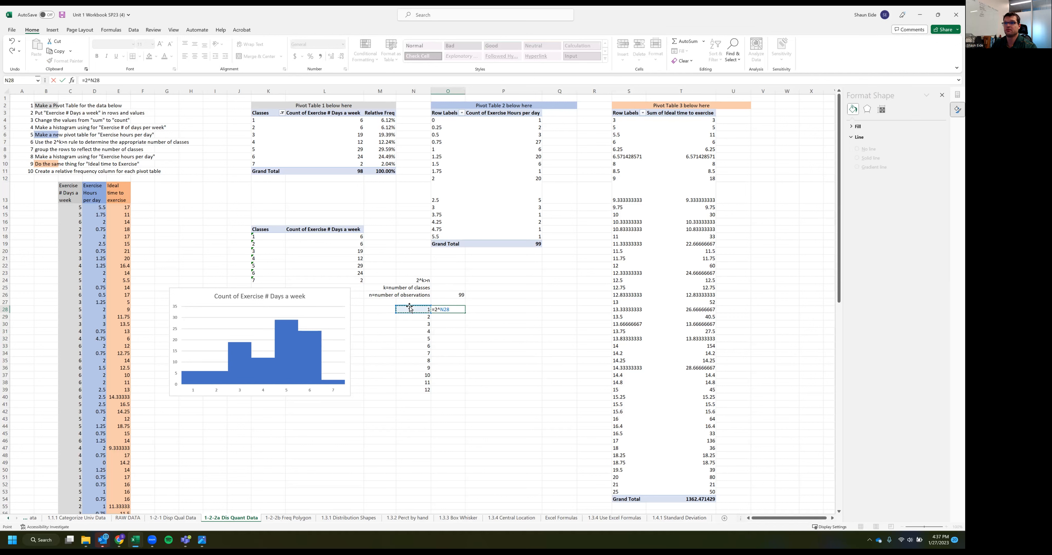
key(Return)
click(459, 359)
click(446, 311)
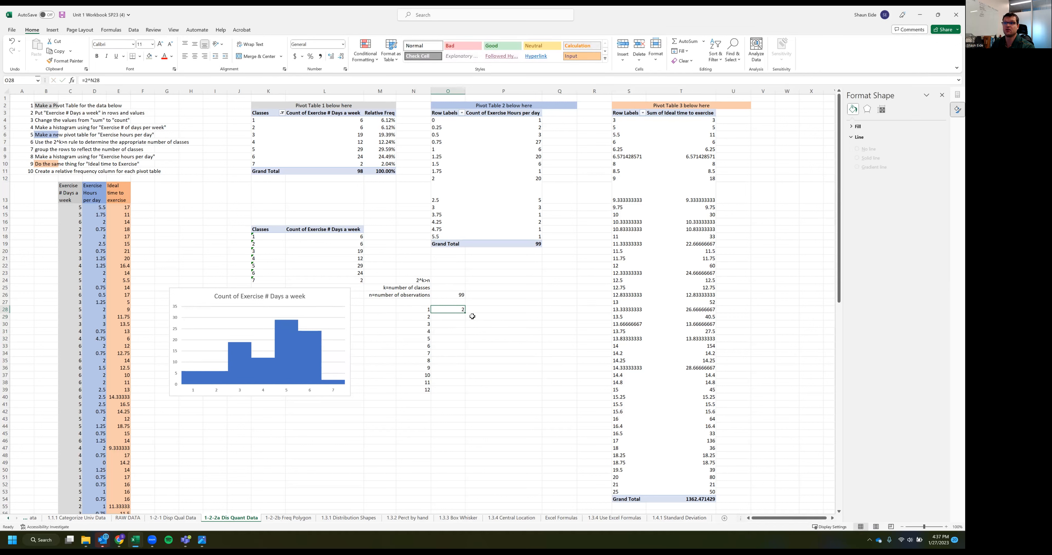
drag(464, 313, 451, 391)
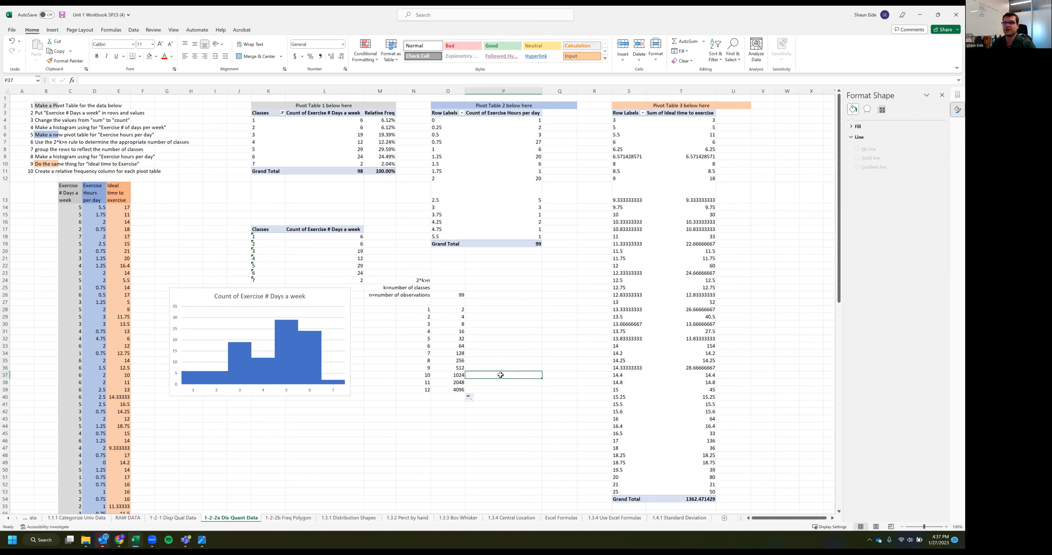
Compare the powers of two with the number of observations and enter 7 in O25 as the number of classes
click(452, 309)
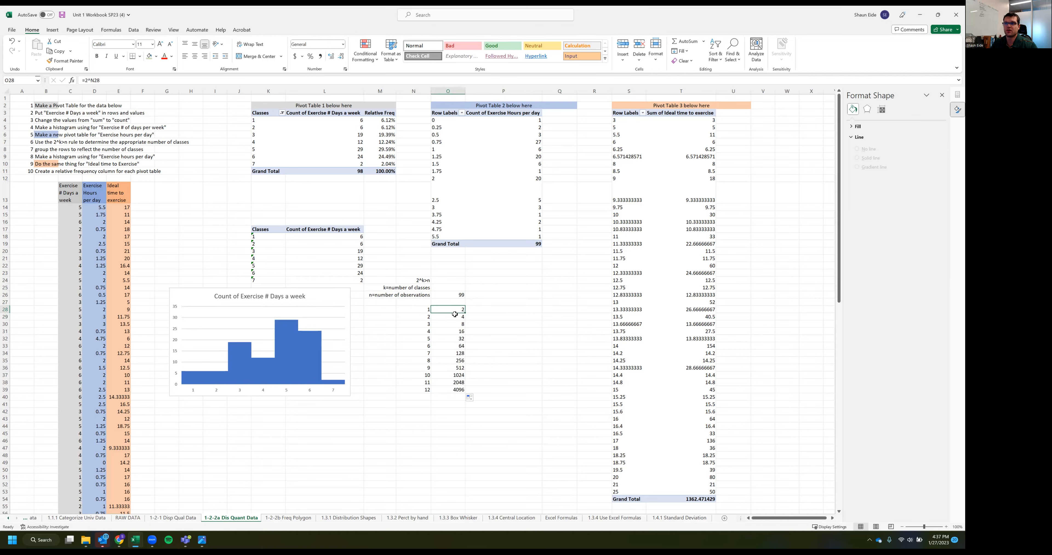
drag(426, 309, 427, 391)
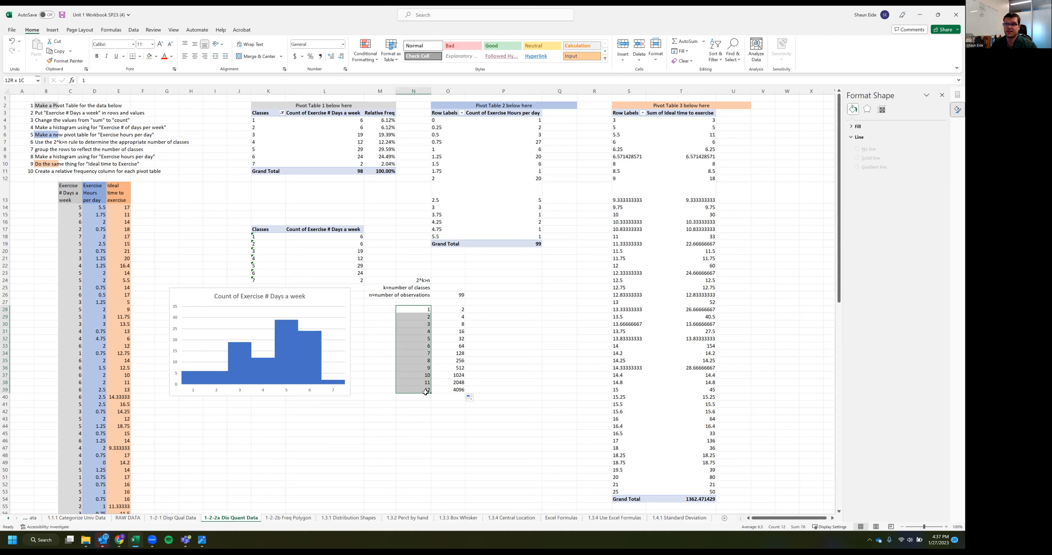
drag(447, 295, 448, 302)
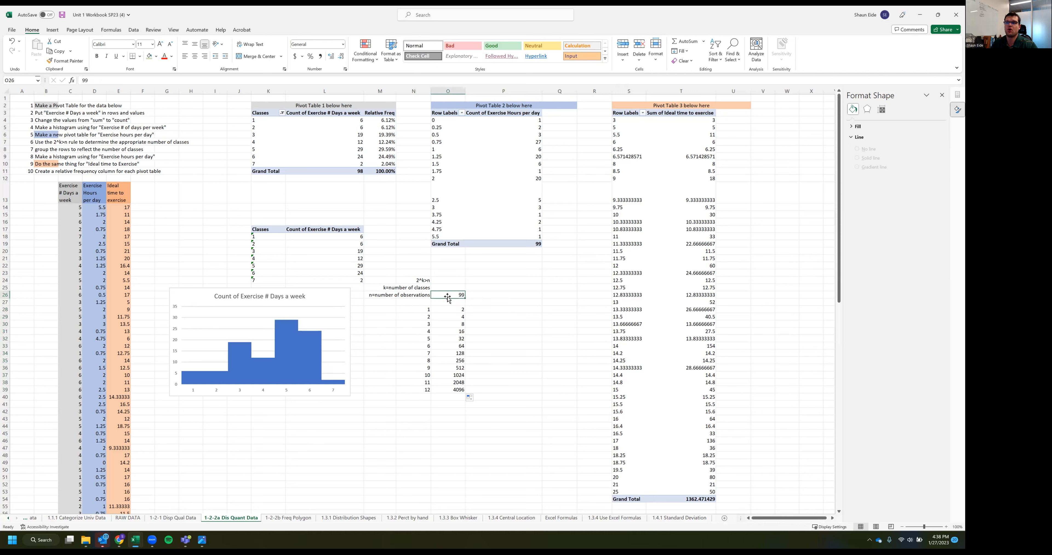
click(445, 354)
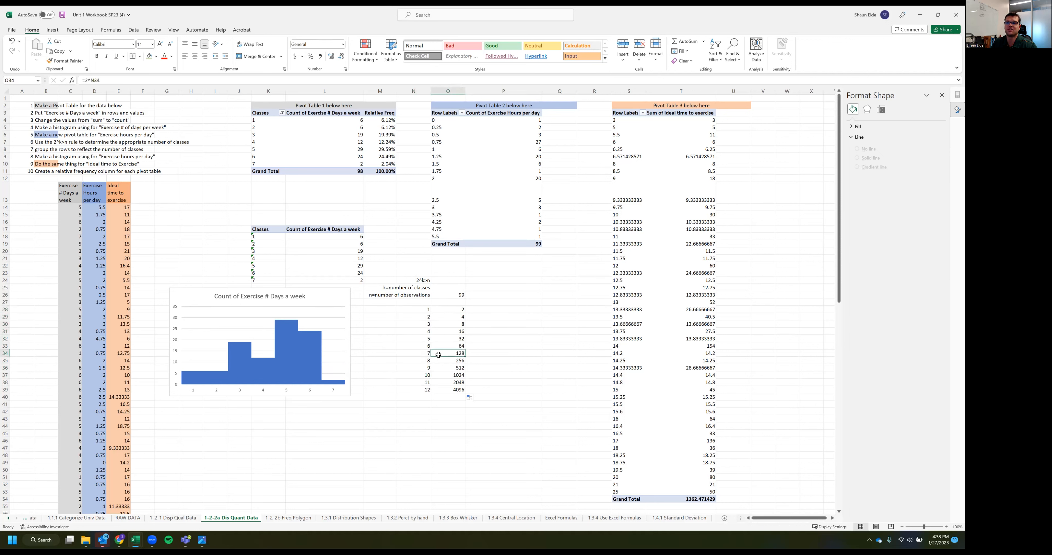
drag(456, 354, 412, 351)
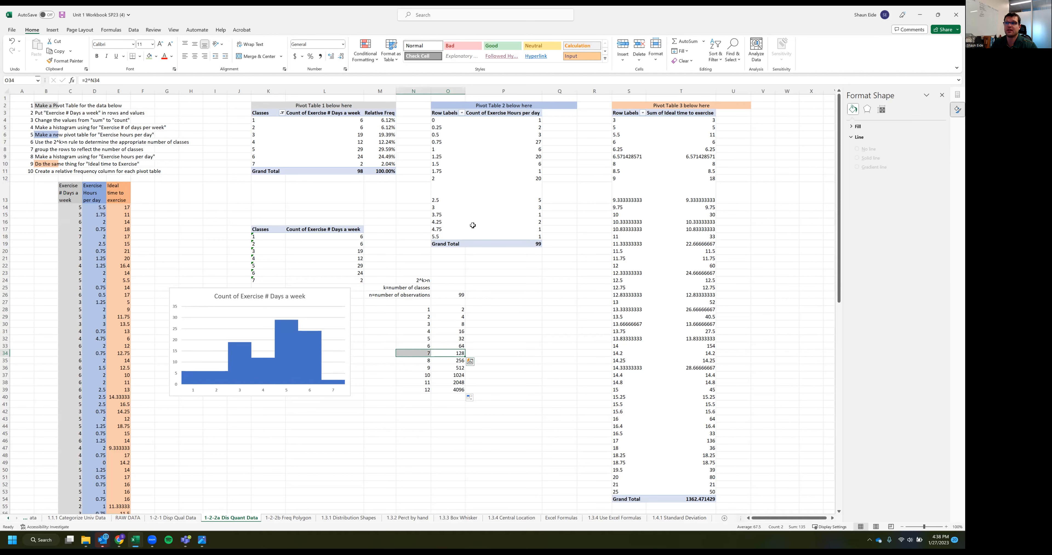
click(448, 287)
text(7)
click(412, 367)
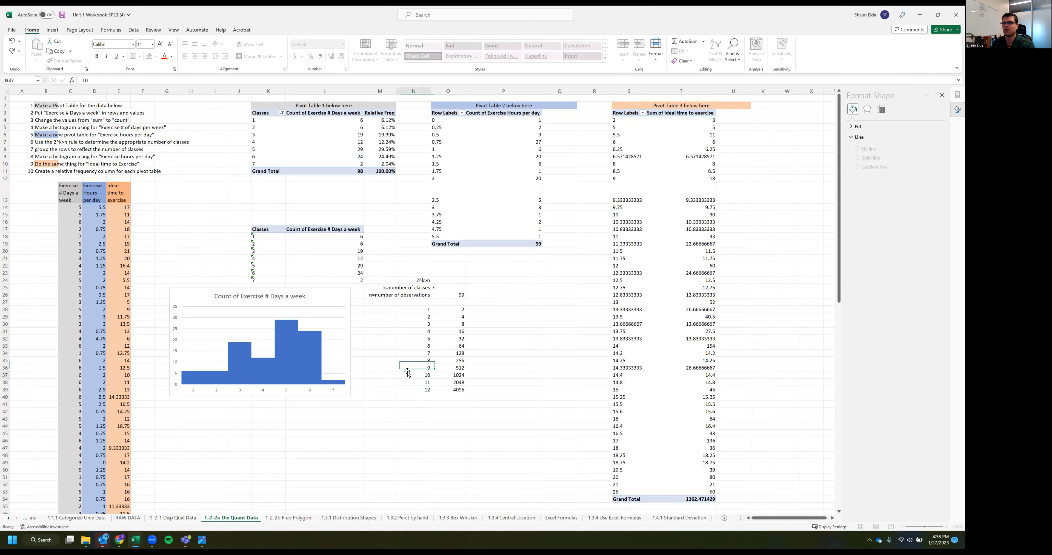
Move the powers-of-two table from N28:O39 down to start at N44
drag(421, 309, 453, 389)
key(ctrl+c)
click(411, 427)
key(ctrl+v)
Add the label "class width or interval" in N27
click(442, 287)
click(446, 302)
click(420, 301)
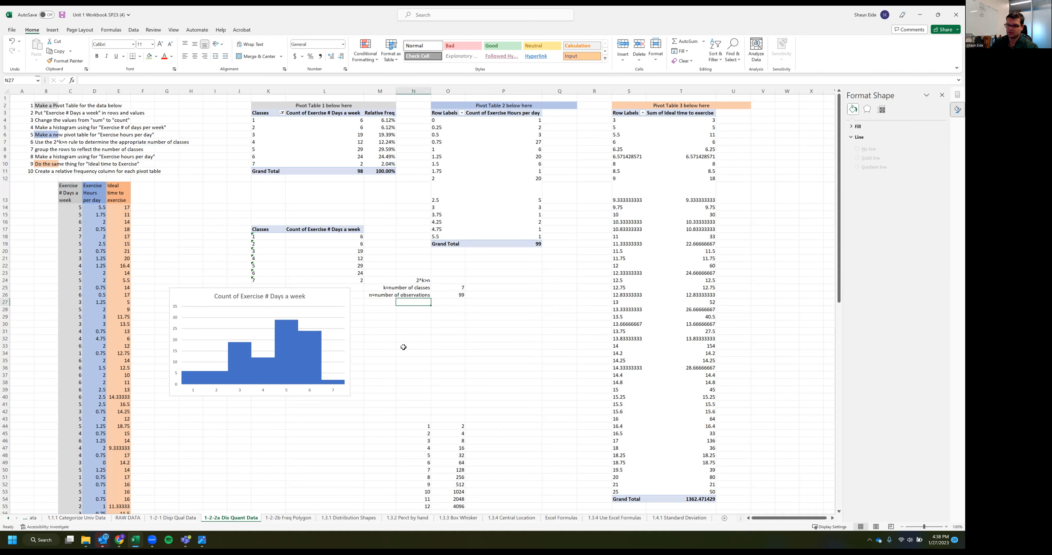
text(idth or)
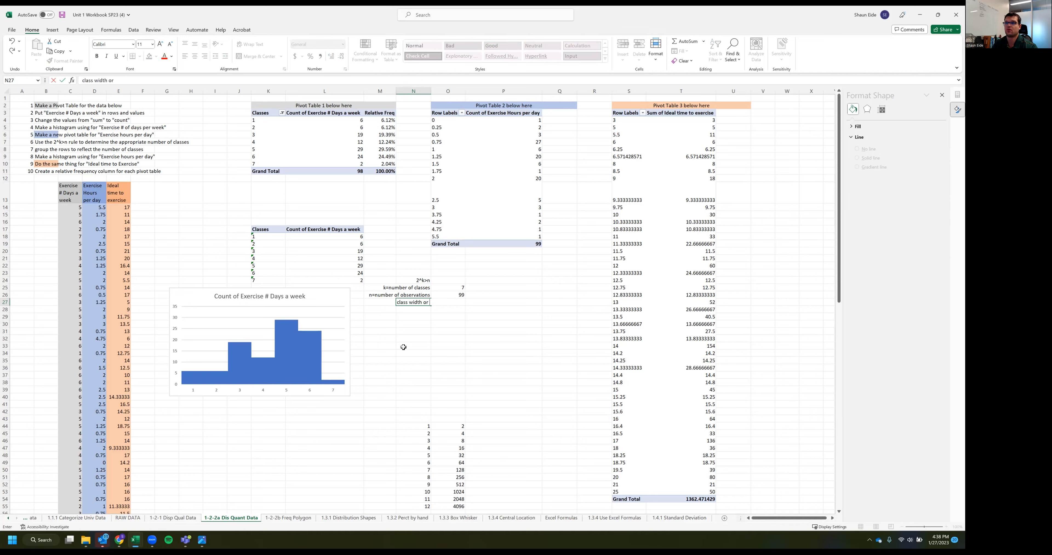
text(lass width or interval)
key(Tab)
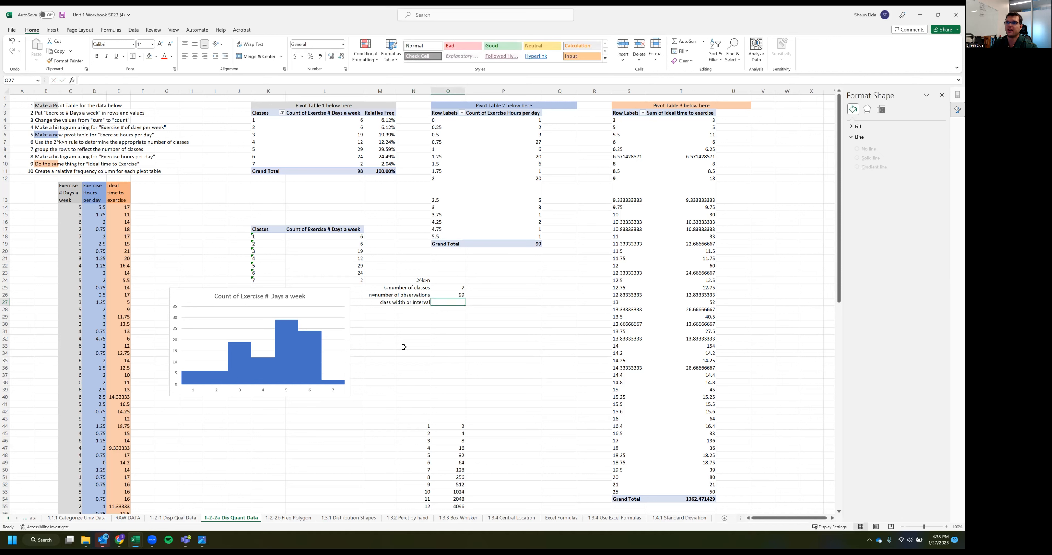
Add the class-width formula label "i=(max-min)/k" in N28
key(Return)
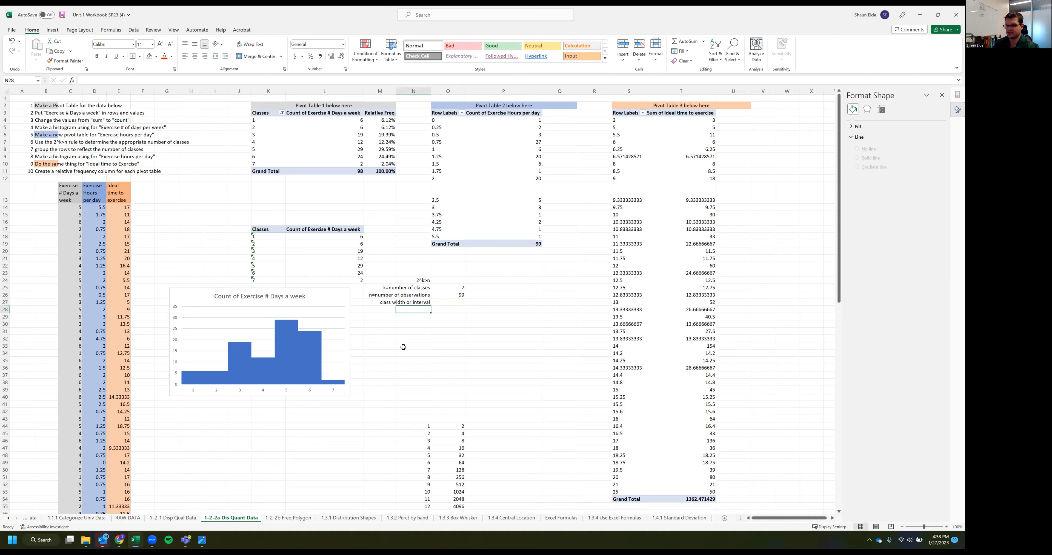
text(i=(max-min)/k)
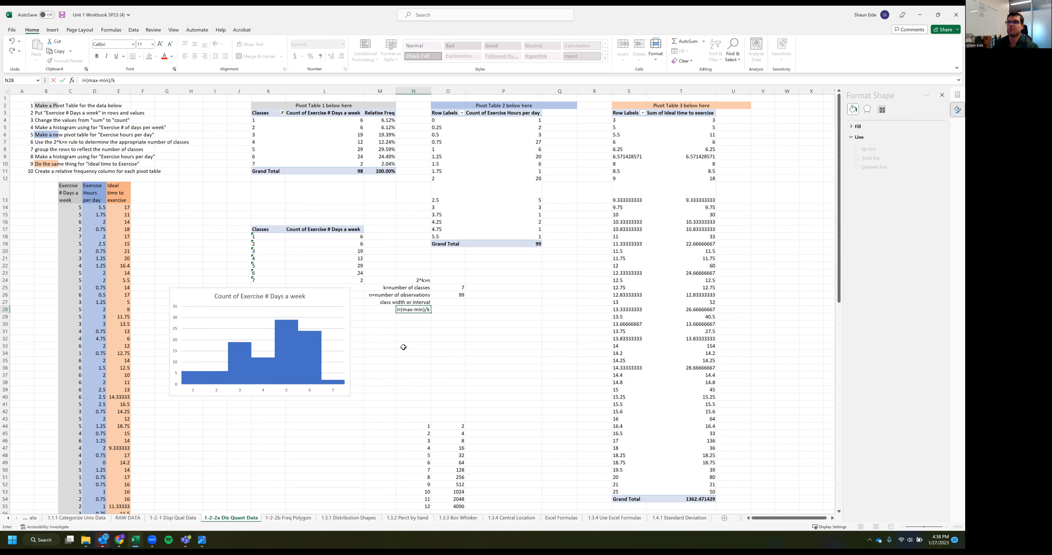
key(Tab)
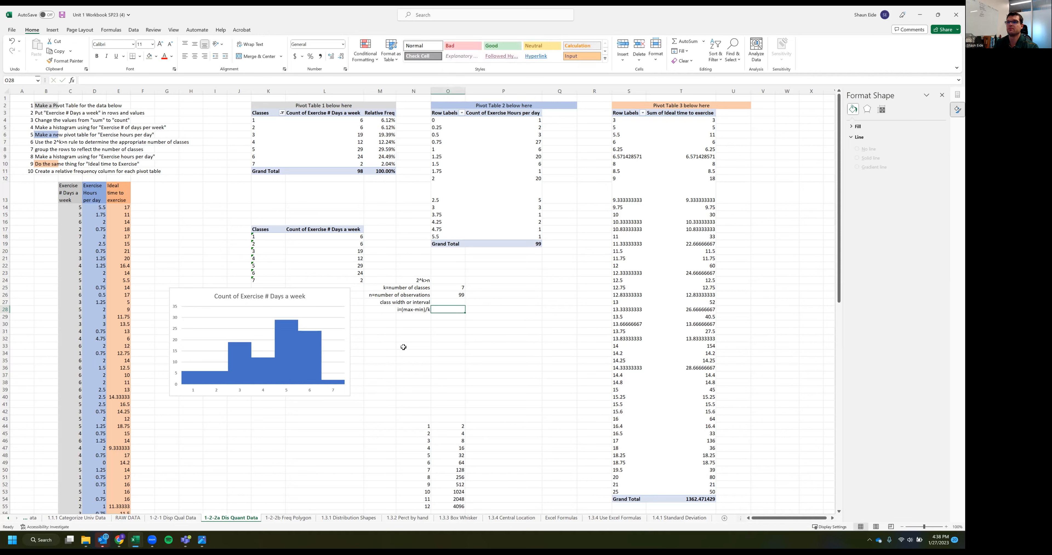
Add the labels "max" in N29 and "min" in N30
key(Return)
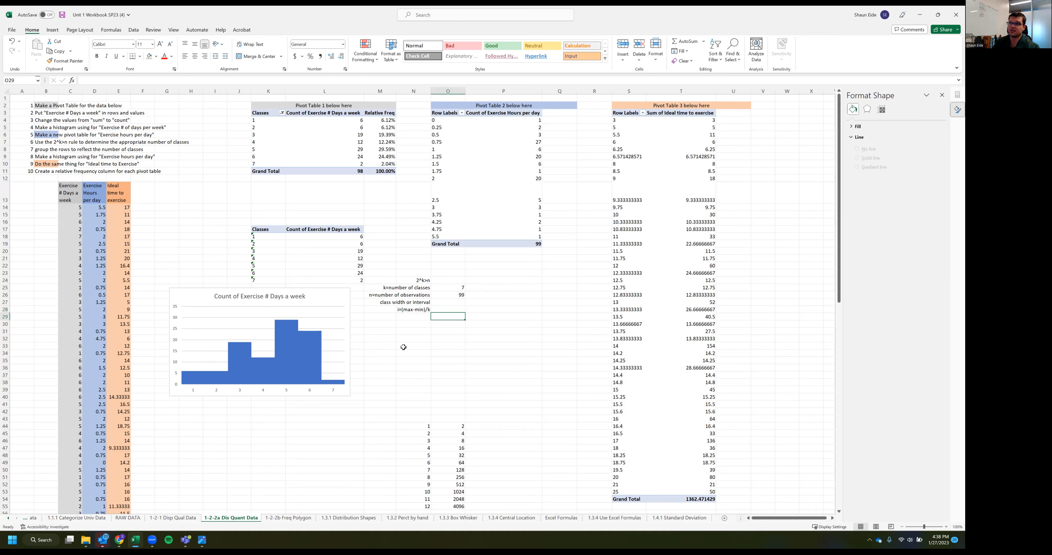
text(max)
key(Return)
text(min)
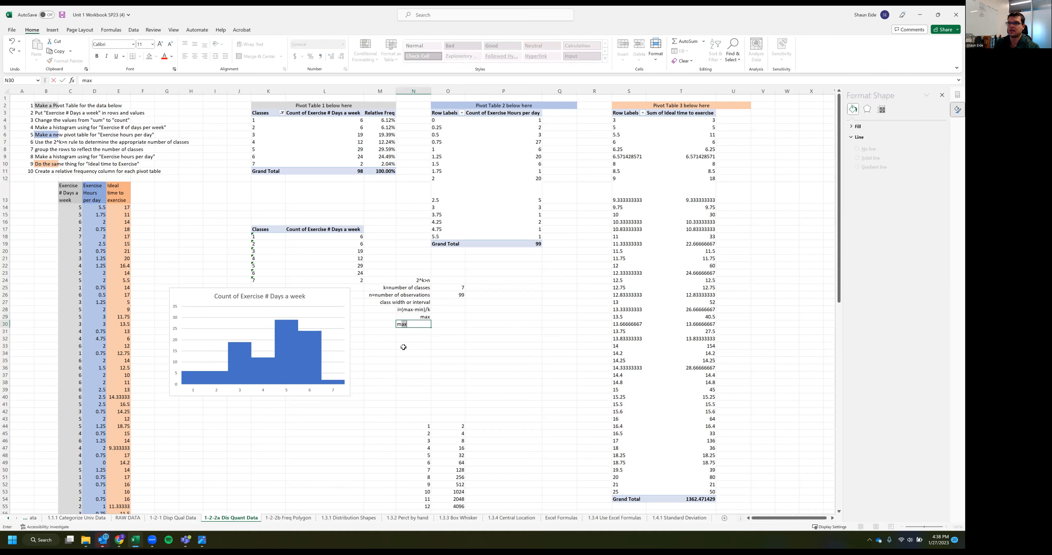
key(Tab)
key(Up)
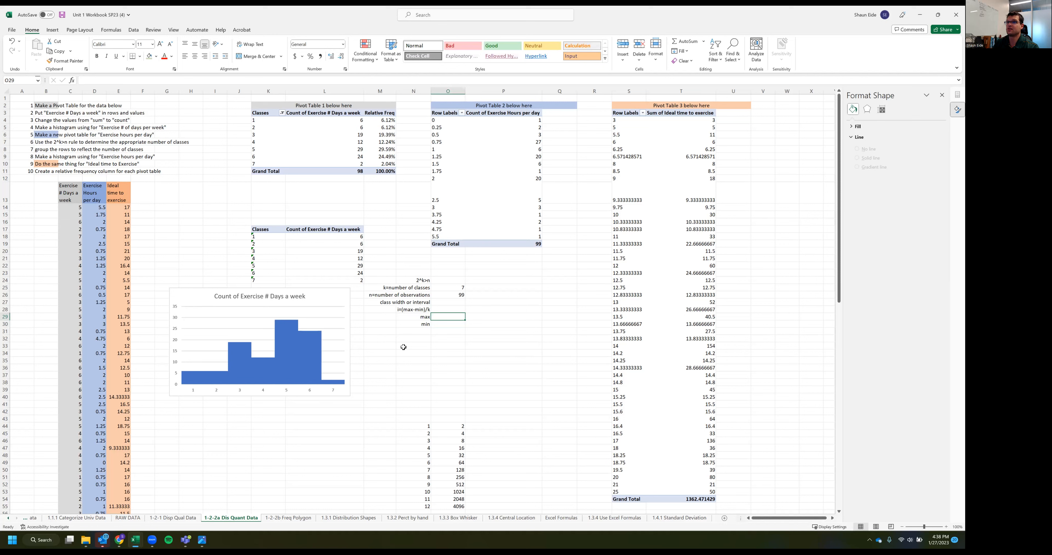
Enter the exercise-hours maximum 5.5 in O29 and the minimum 0 in O30
drag(448, 121, 449, 241)
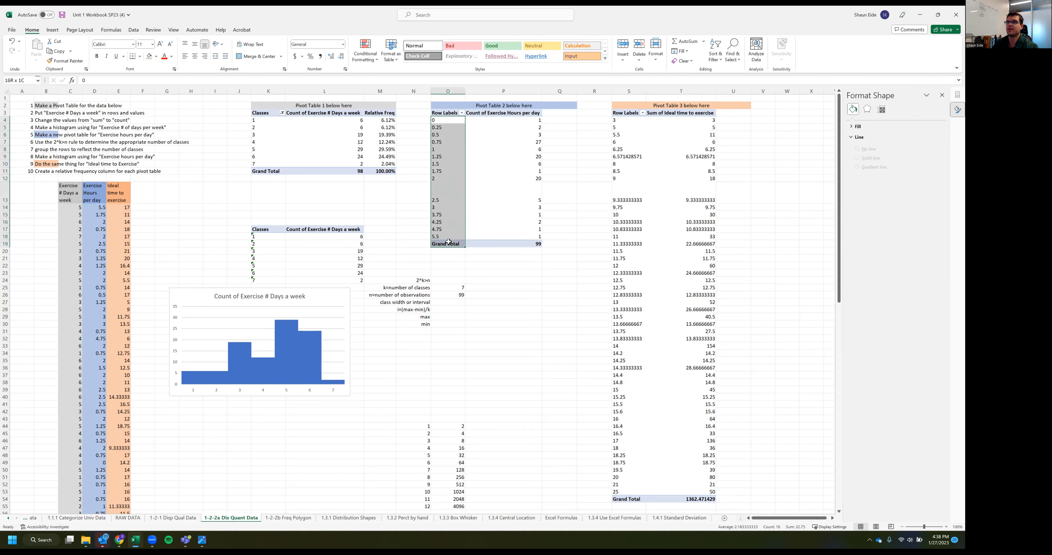
click(449, 315)
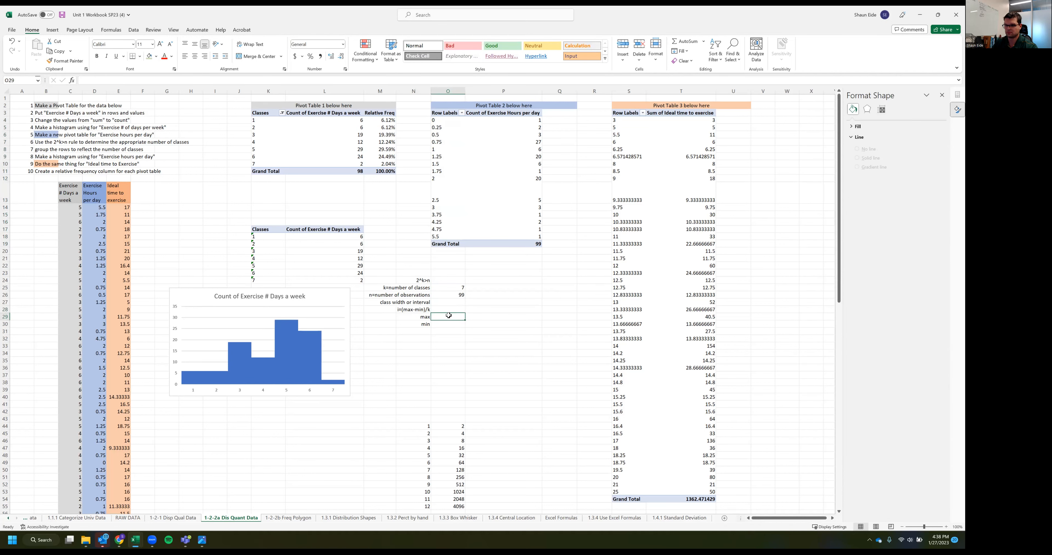
text(5.5)
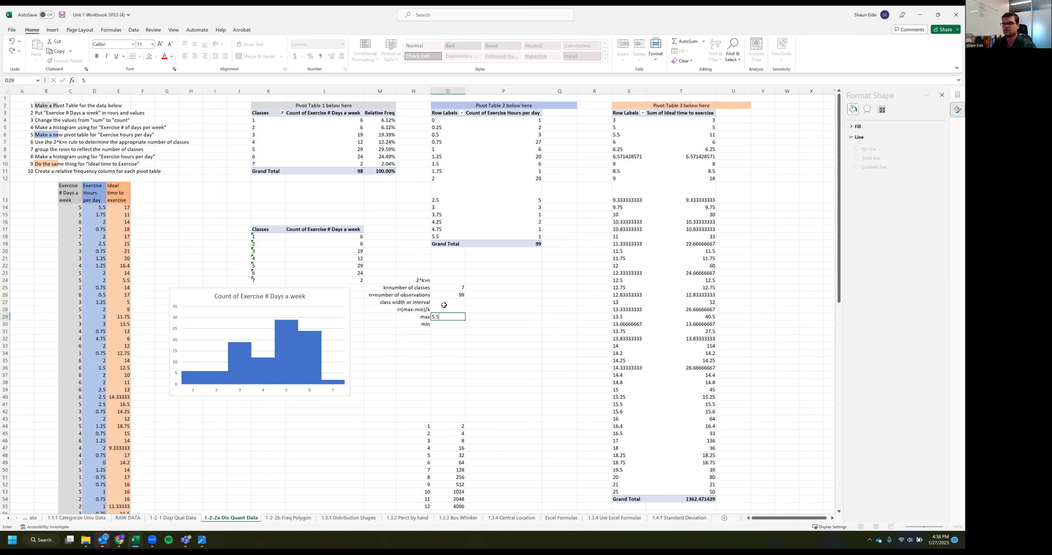
key(Return)
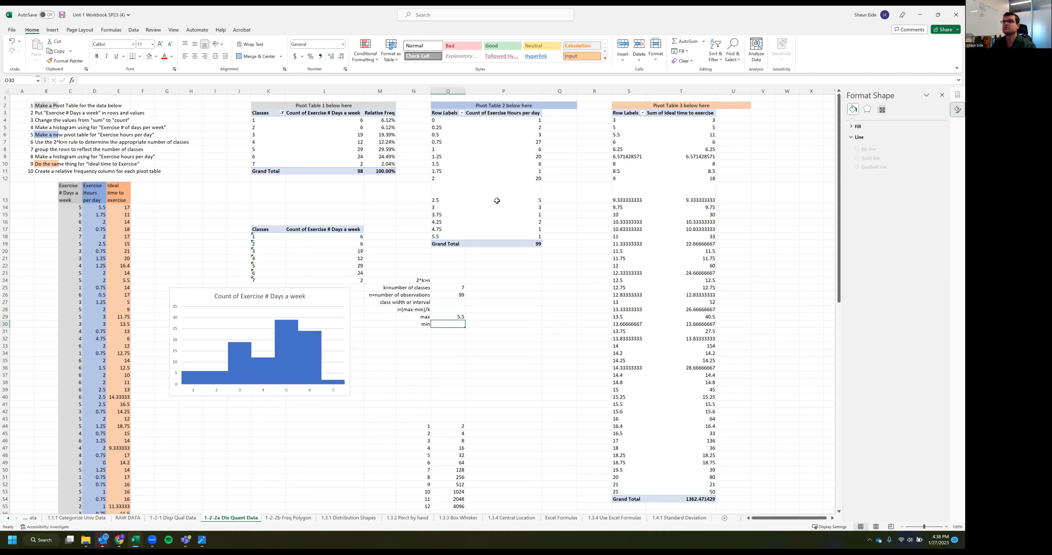
text(0)
key(Return)
Label N31 "range" and calculate the range in O31 as the maximum minus the minimum with =O29-O30
click(425, 333)
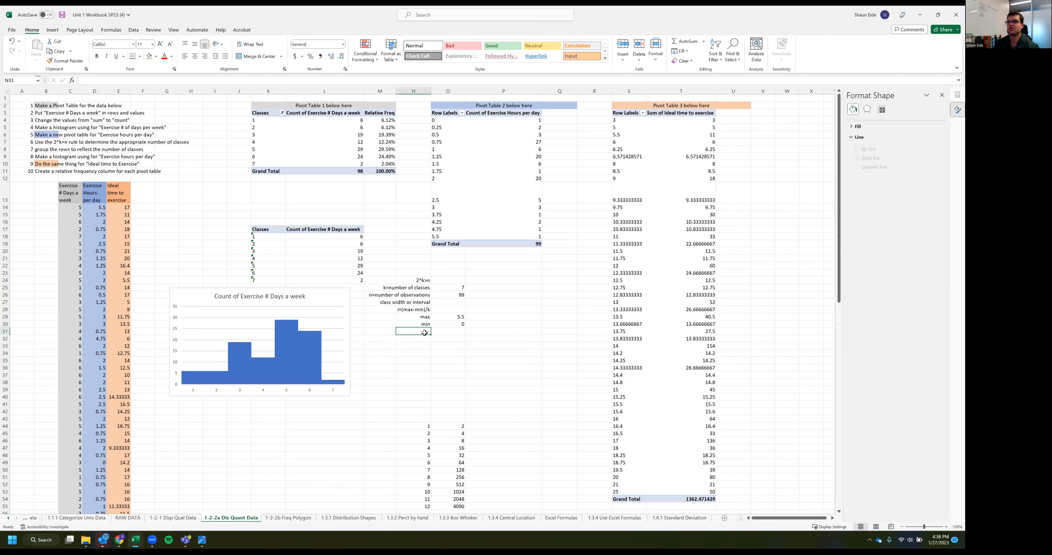
text(range)
key(Tab)
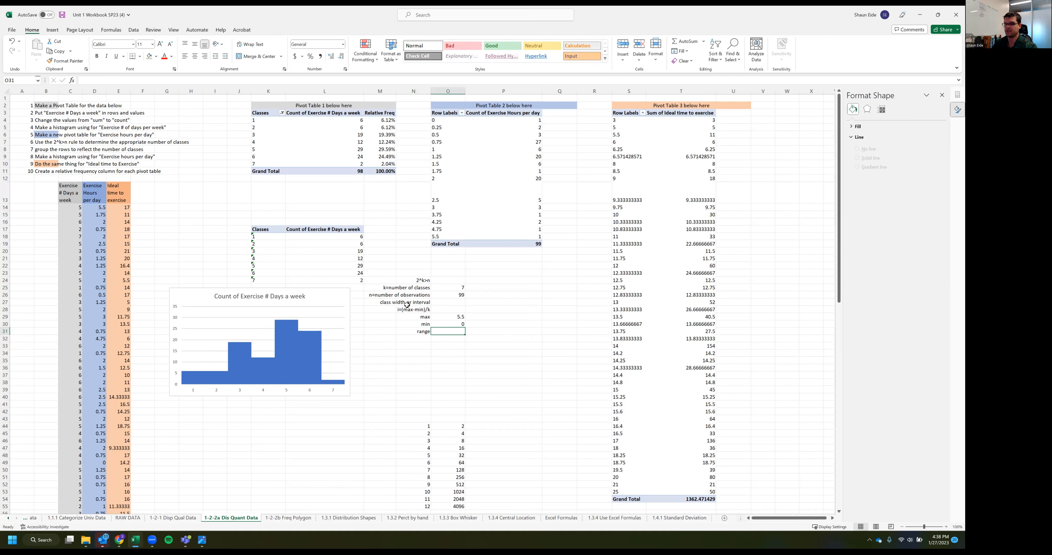
click(419, 332)
click(424, 325)
click(450, 333)
text(=)
click(452, 317)
text(-)
click(455, 324)
key(Return)
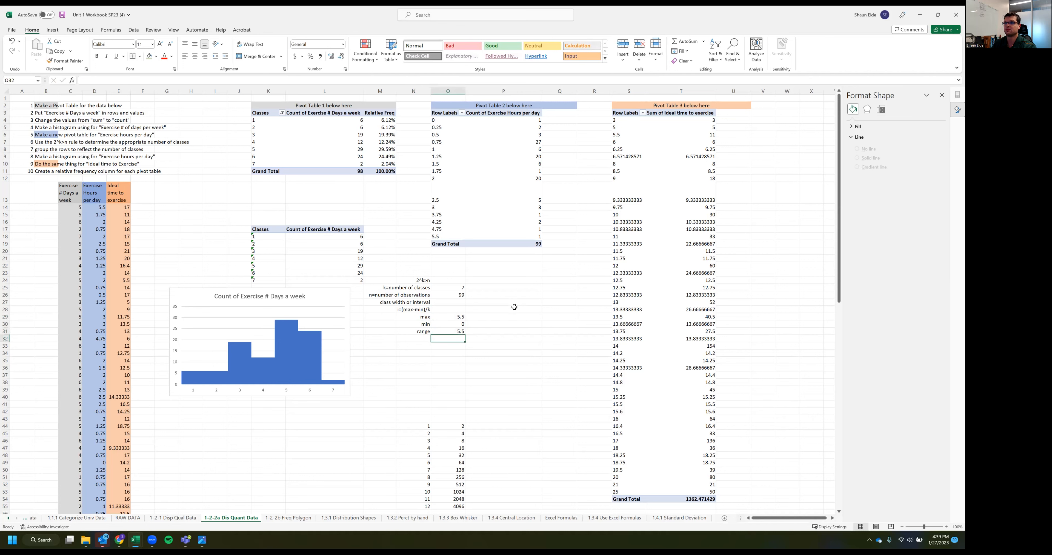
Calculate the class width in O28 by dividing the range by the number of classes with =O31/O25
click(447, 309)
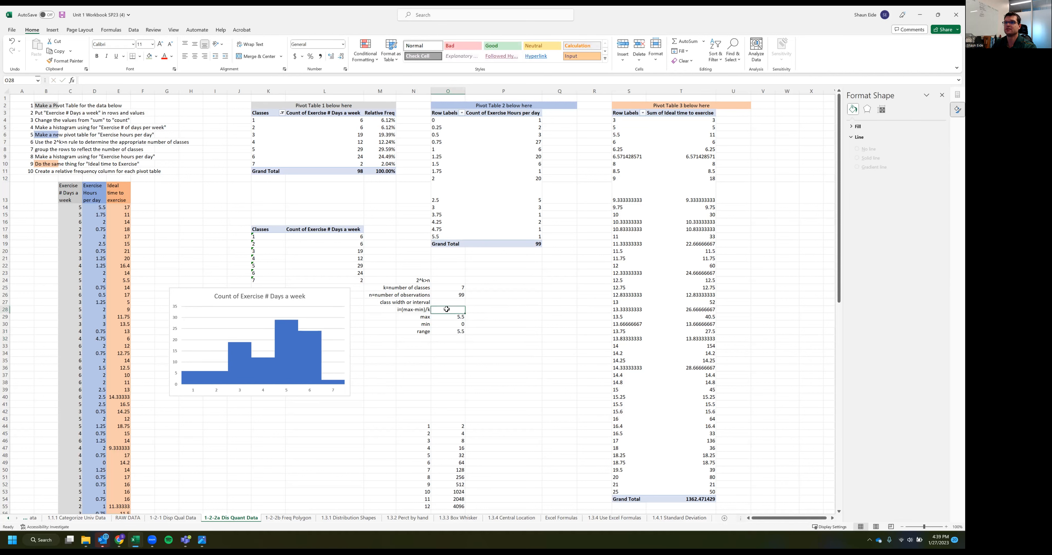
text(=)
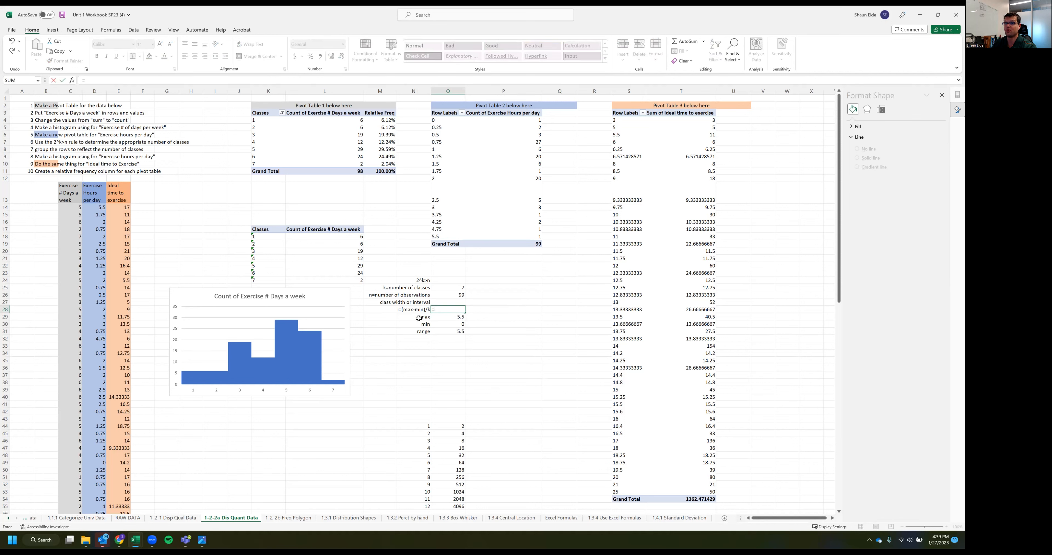
text(/)
click(453, 288)
key(Return)
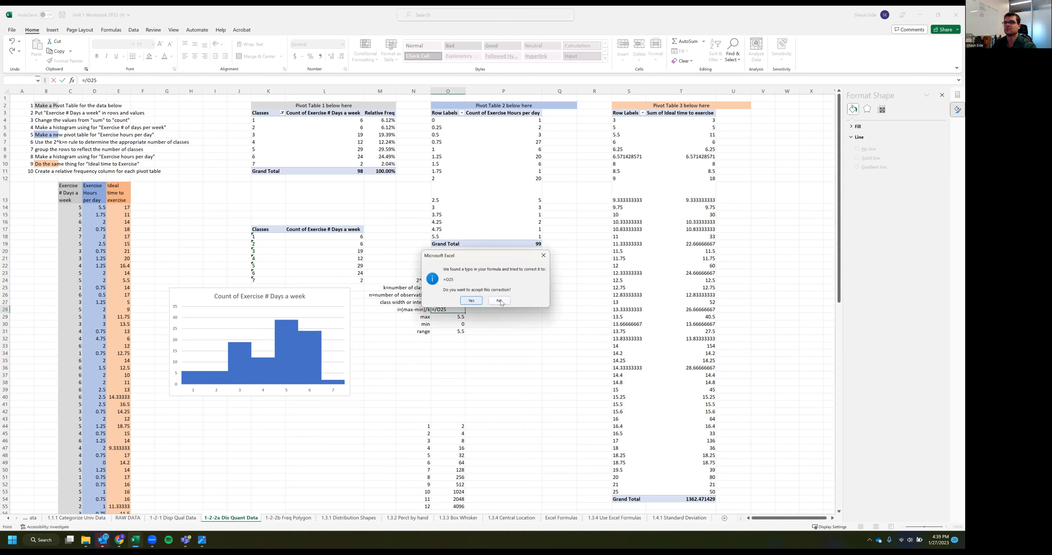
click(500, 301)
click(471, 314)
click(435, 309)
click(447, 332)
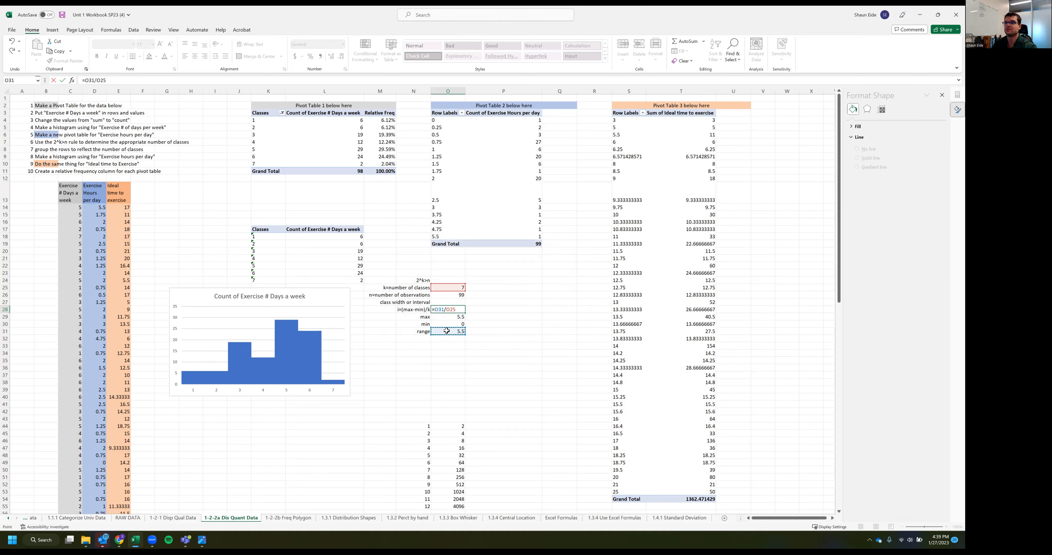
key(Return)
key(Up)
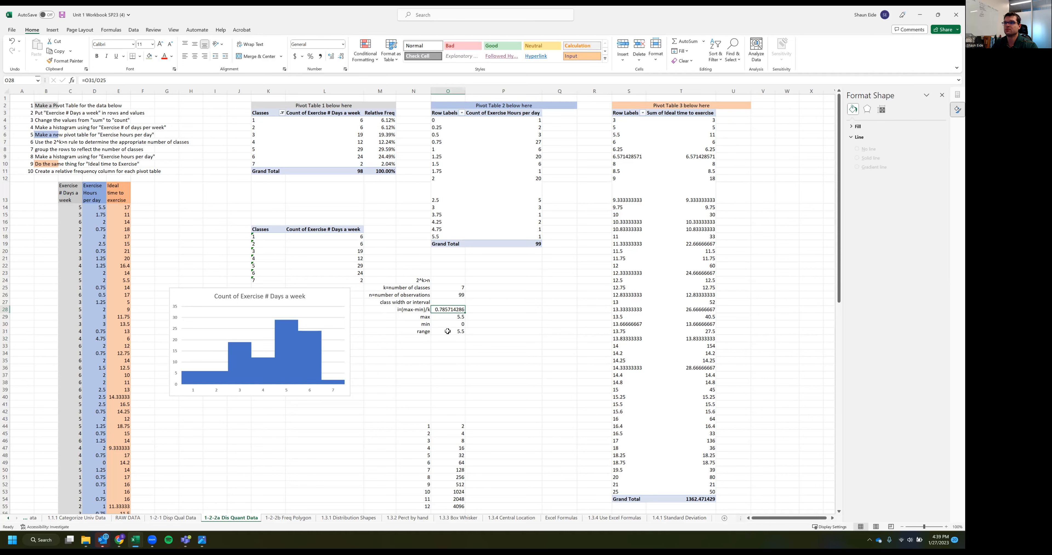
double_click(444, 309)
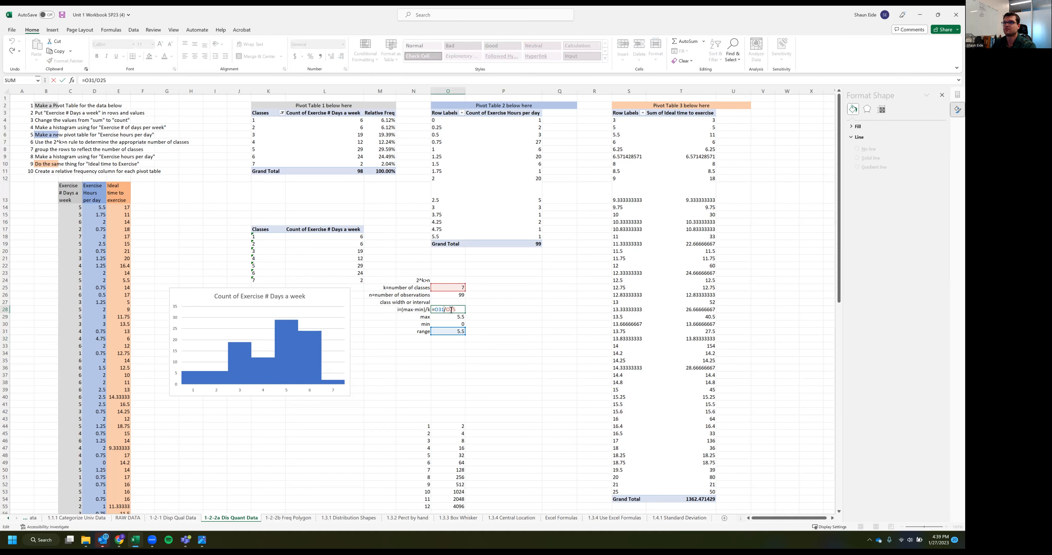
key(Return)
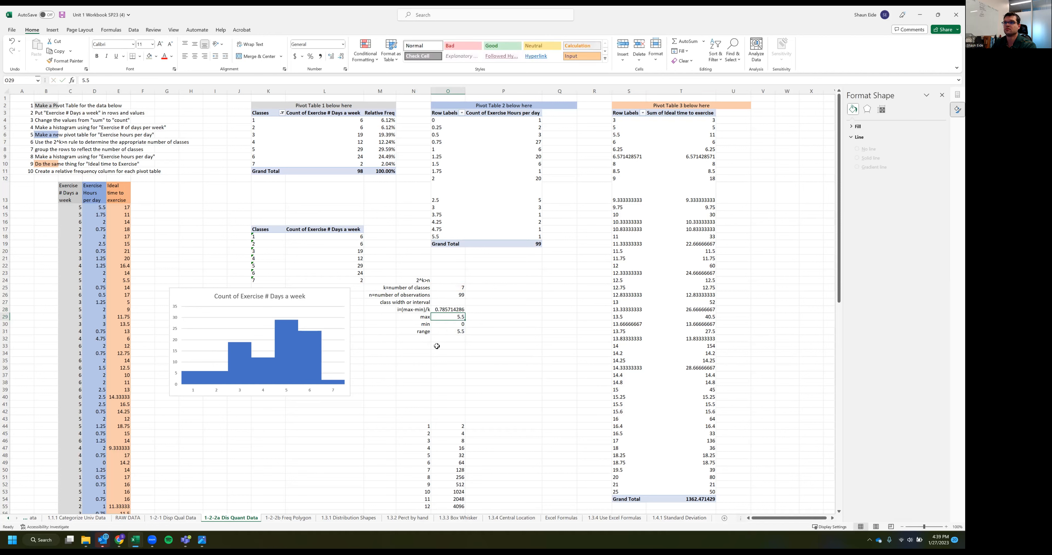
click(446, 310)
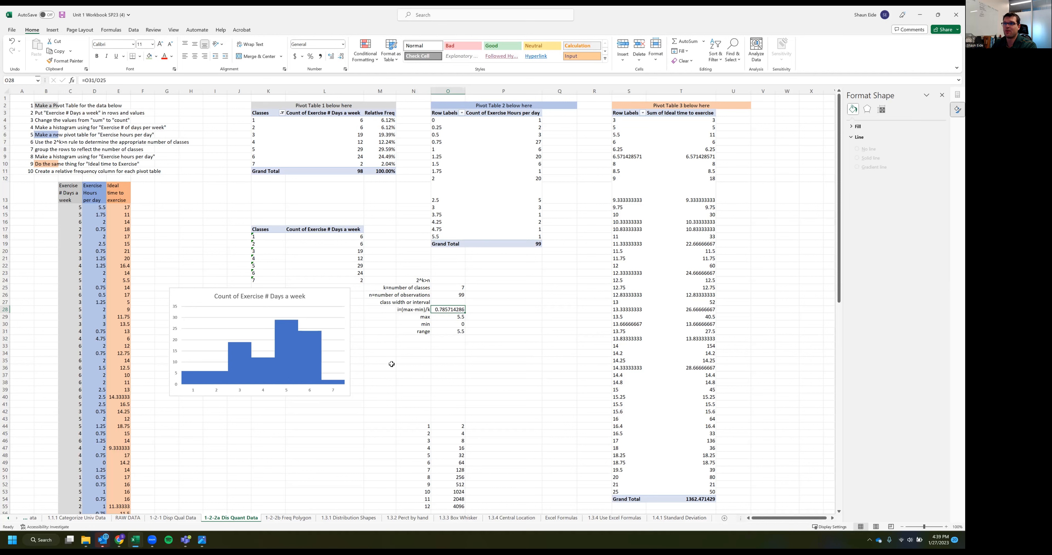
Group the Exercise Hours per day rows of Pivot Table 2 by an interval of 0.785
click(448, 128)
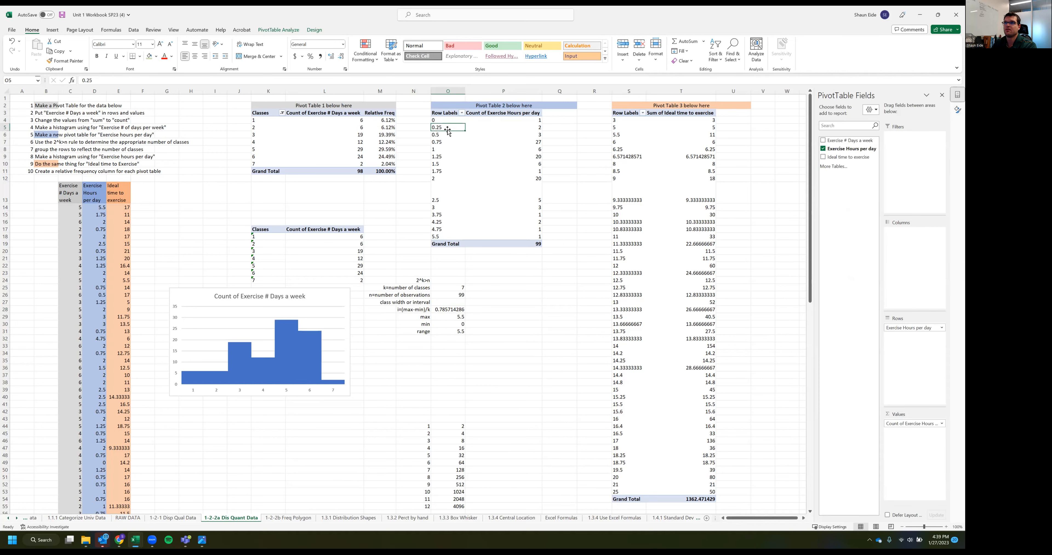
right_click(449, 130)
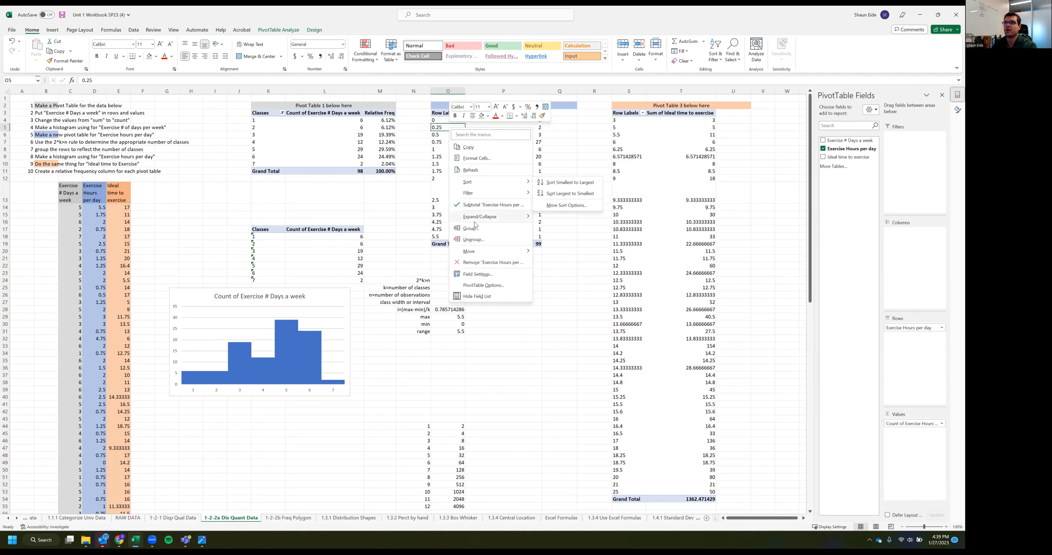
click(441, 156)
click(445, 149)
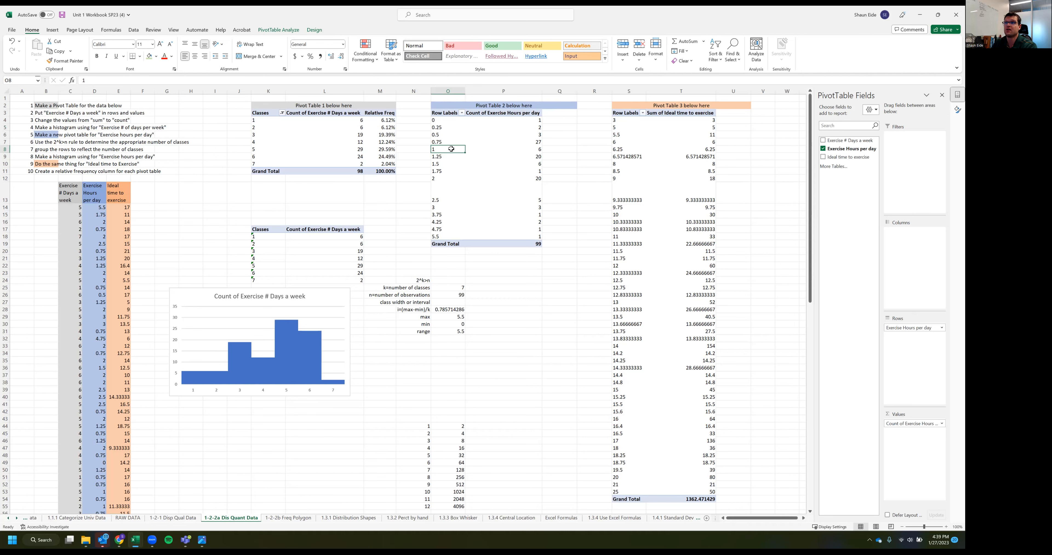
right_click(451, 149)
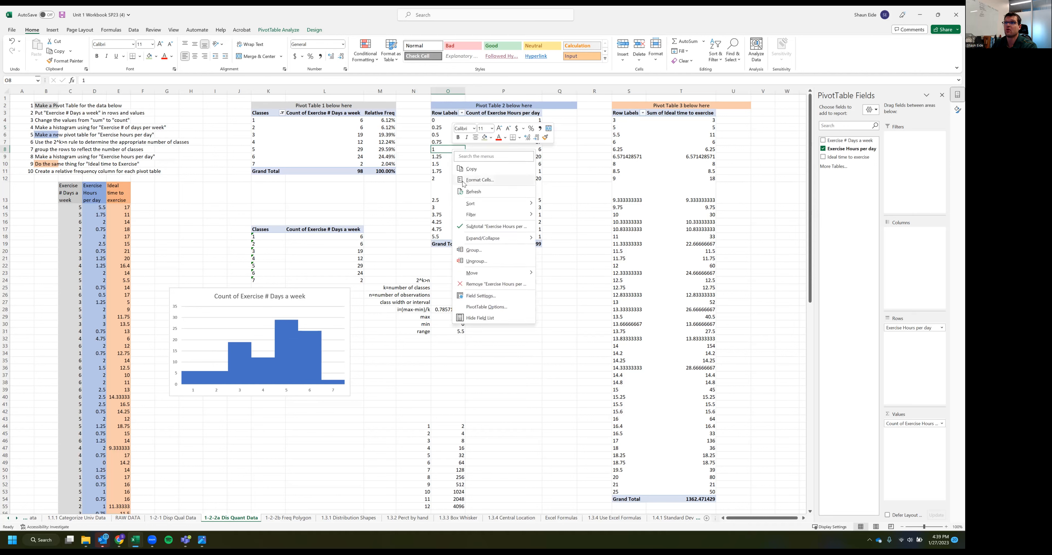
click(489, 250)
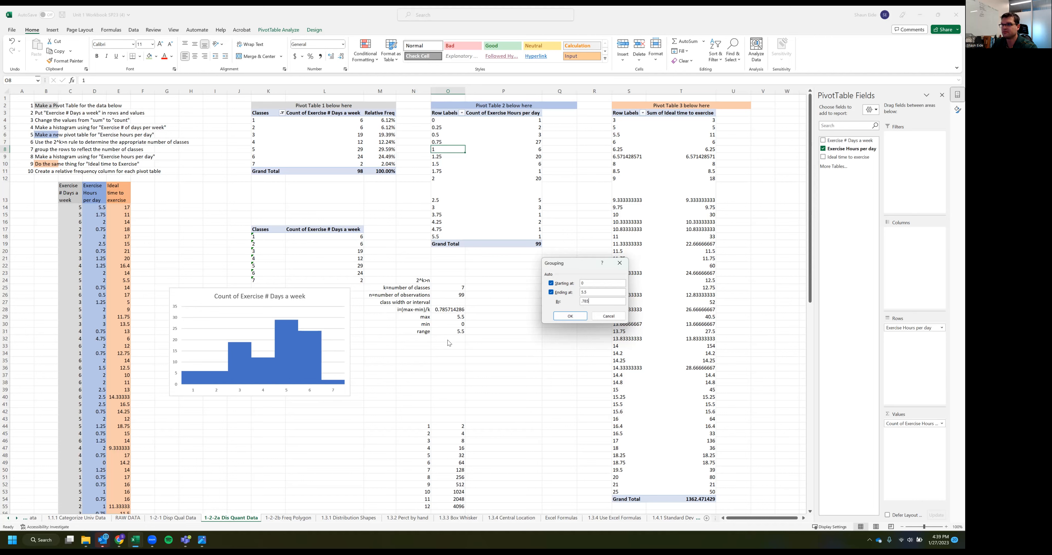
click(570, 315)
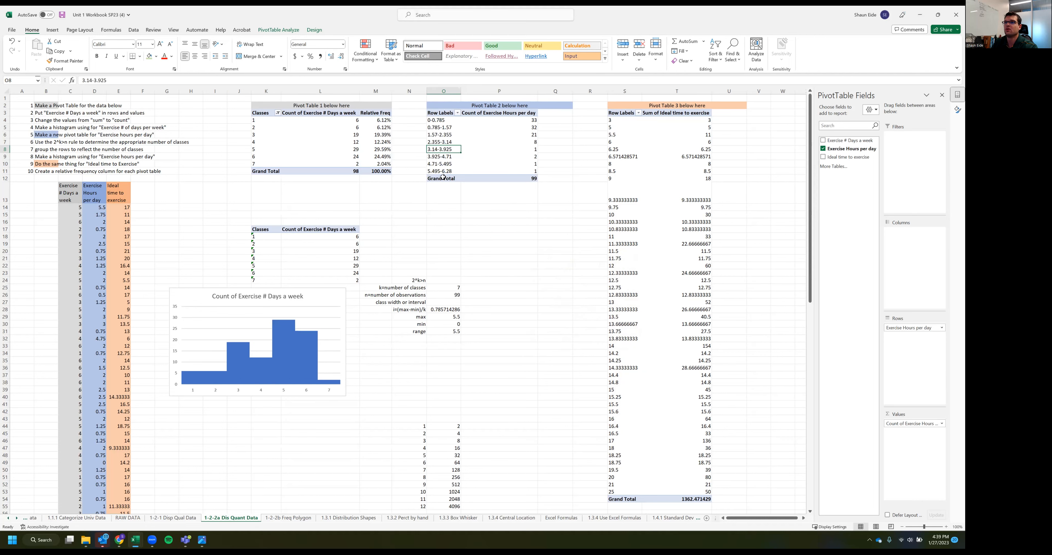
Insert a clustered column chart from the grouped Pivot Table 2 rows O4:P11 and place it above the first histogram
click(441, 188)
drag(442, 125, 490, 167)
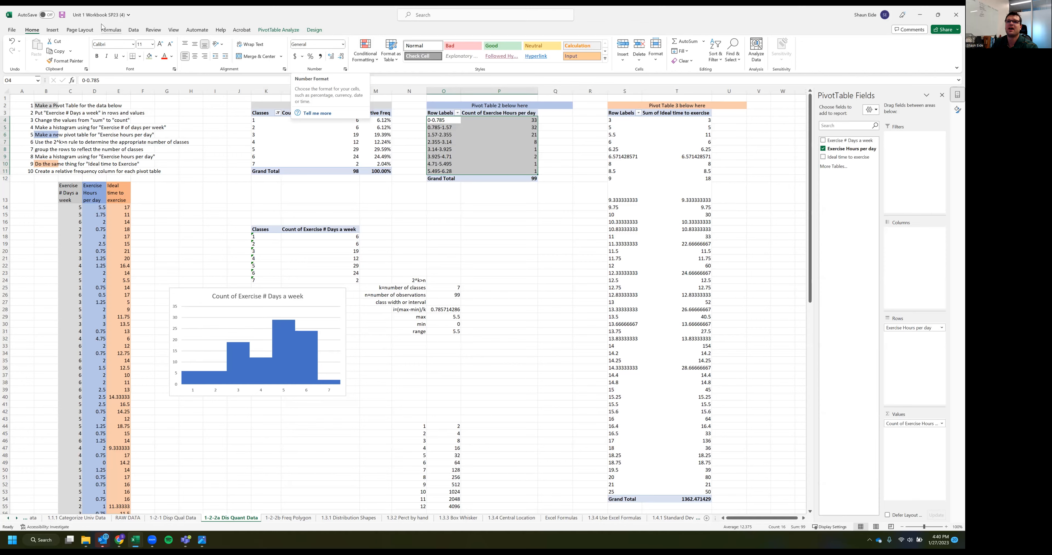
click(133, 30)
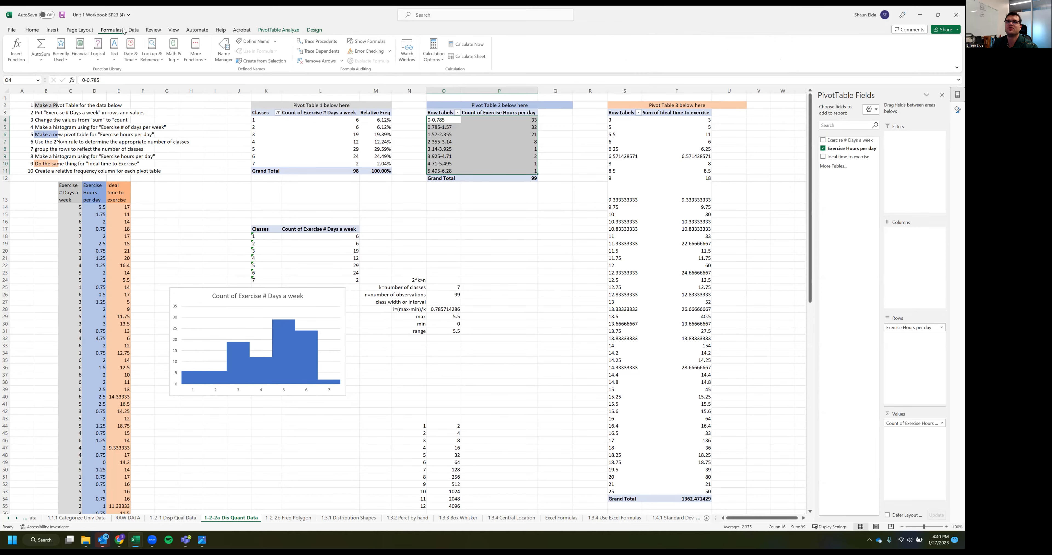
click(106, 30)
click(75, 31)
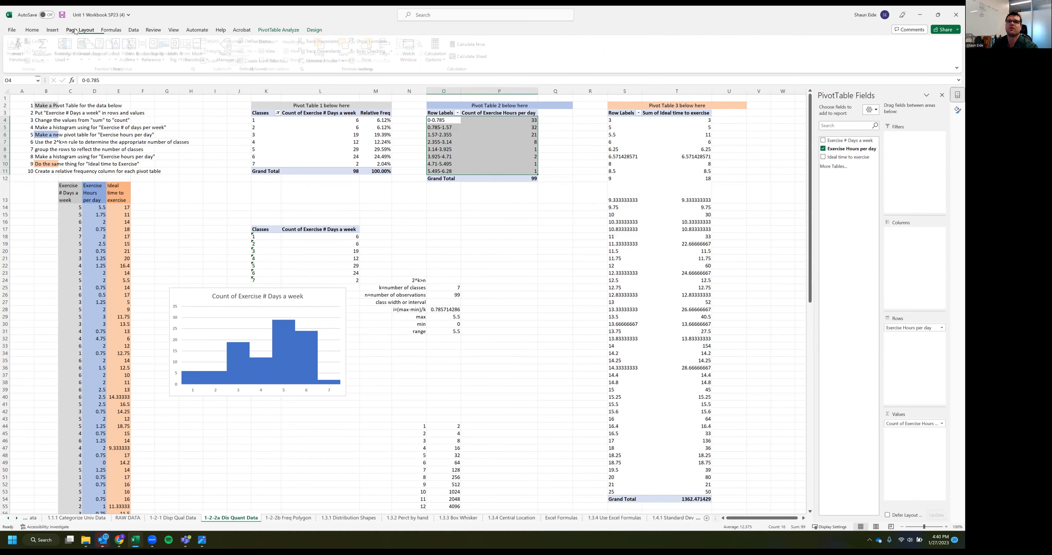
click(52, 30)
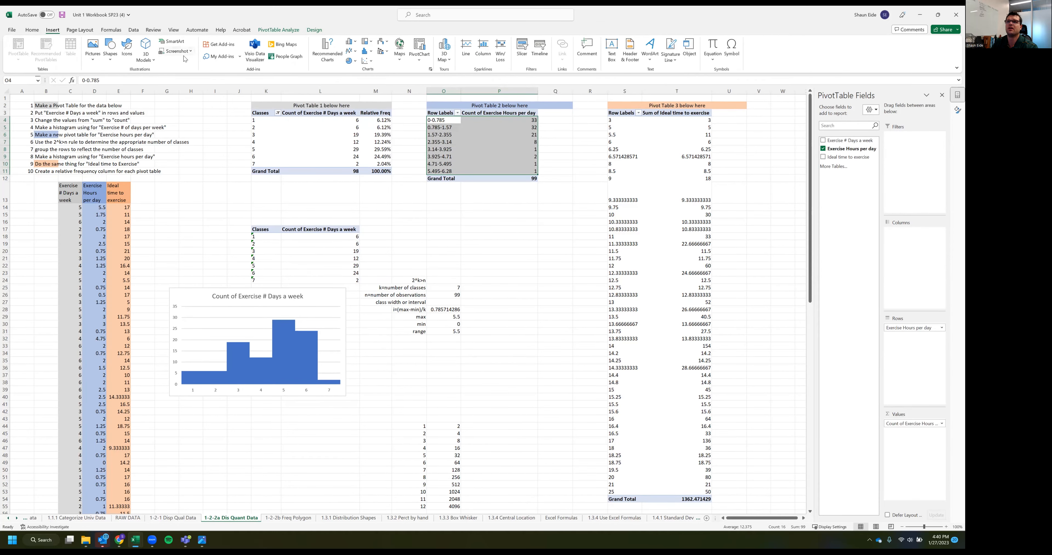
click(350, 42)
click(354, 102)
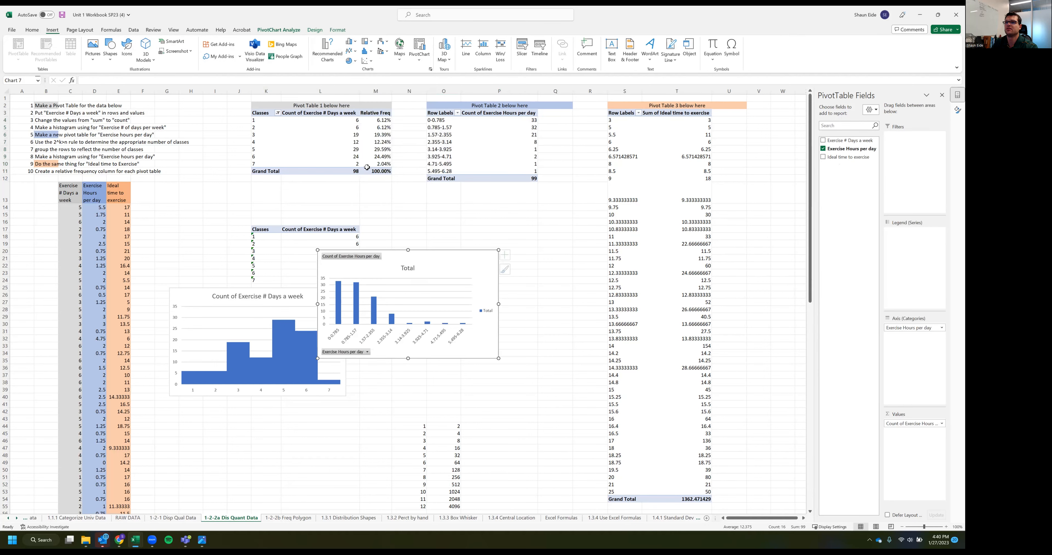
drag(450, 252, 359, 145)
Set the gap width of the Exercise Hours per day pivot chart's columns to 0% and enlarge the chart
click(283, 202)
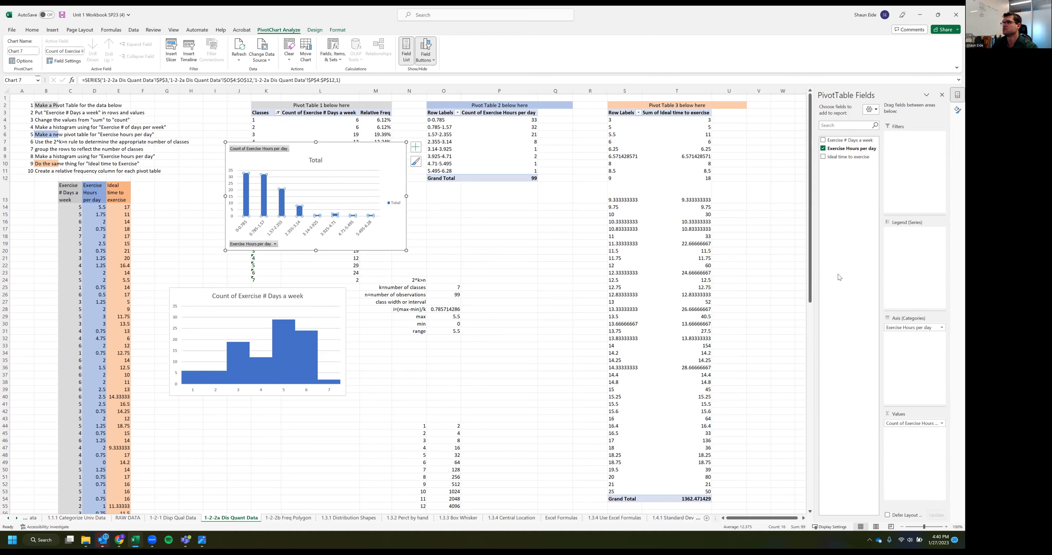
click(265, 206)
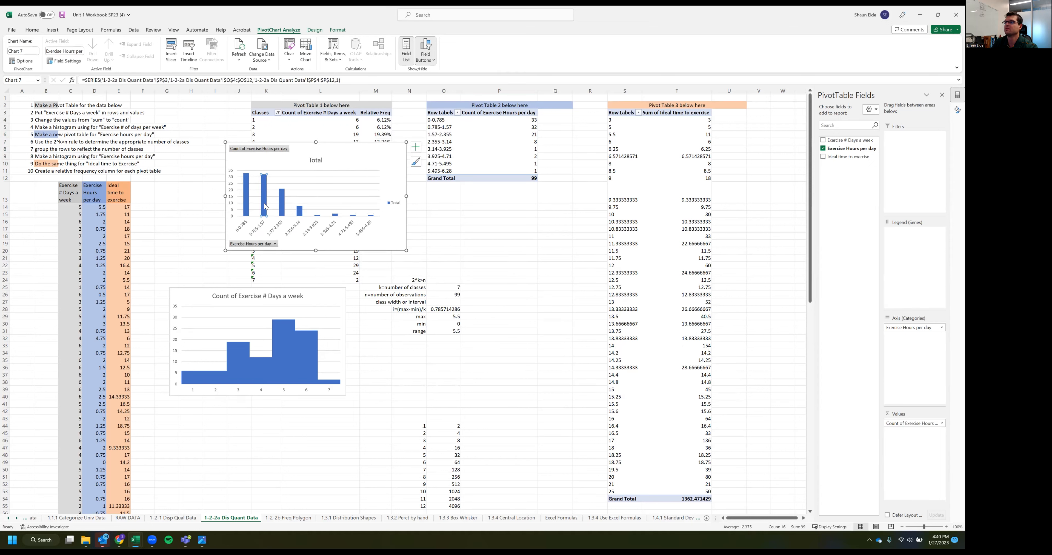
double_click(266, 206)
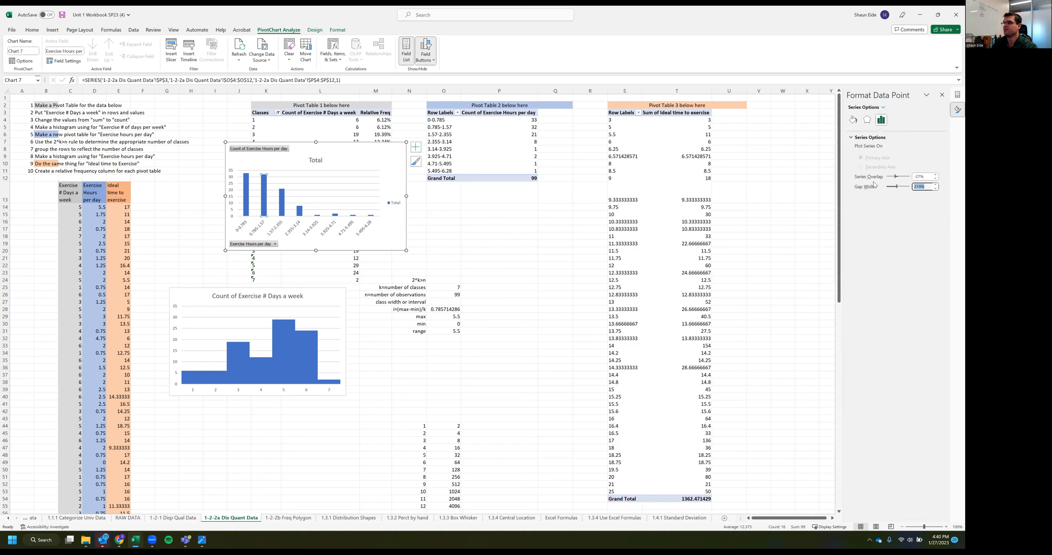
text(0)
key(Return)
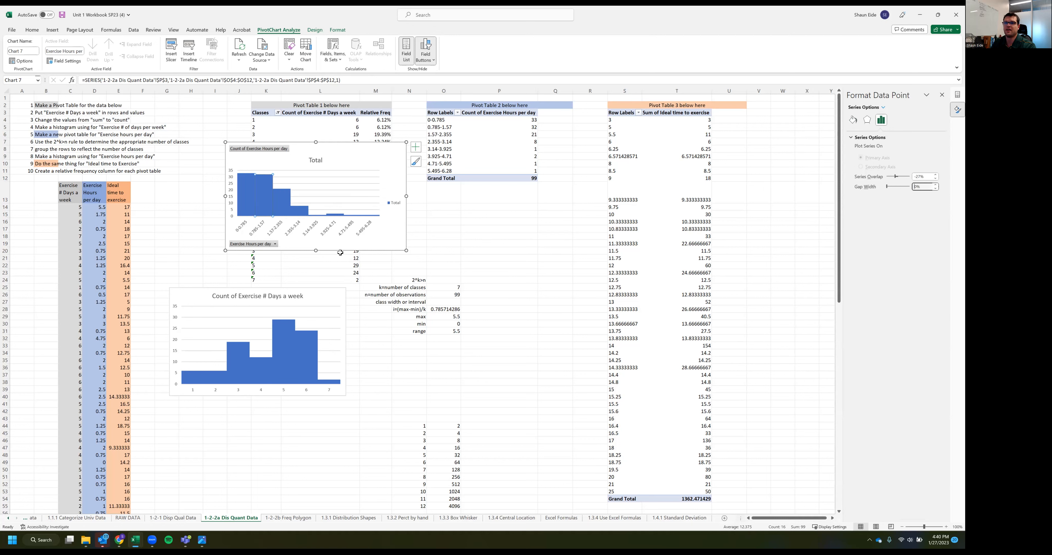
drag(225, 251, 173, 338)
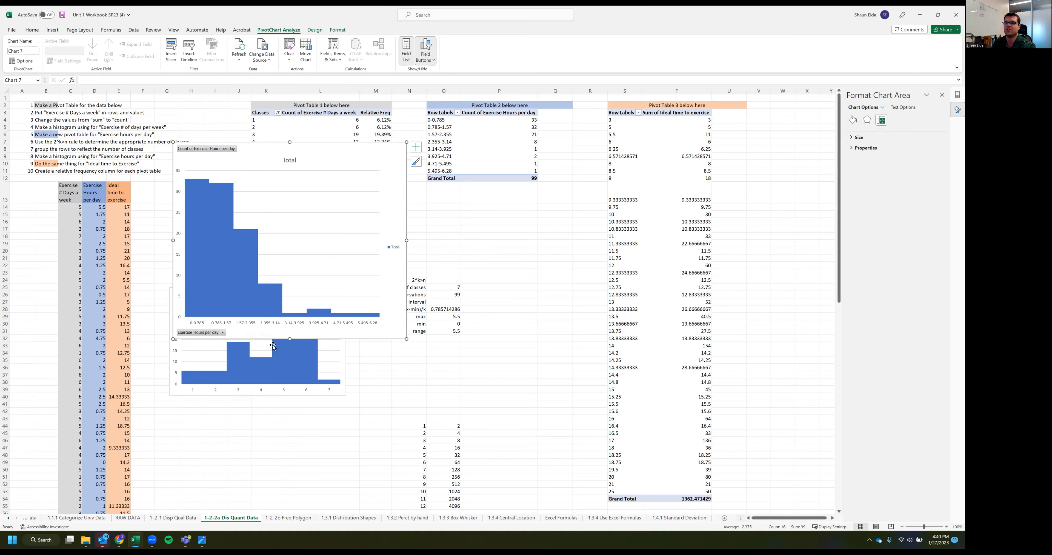
drag(289, 338, 294, 260)
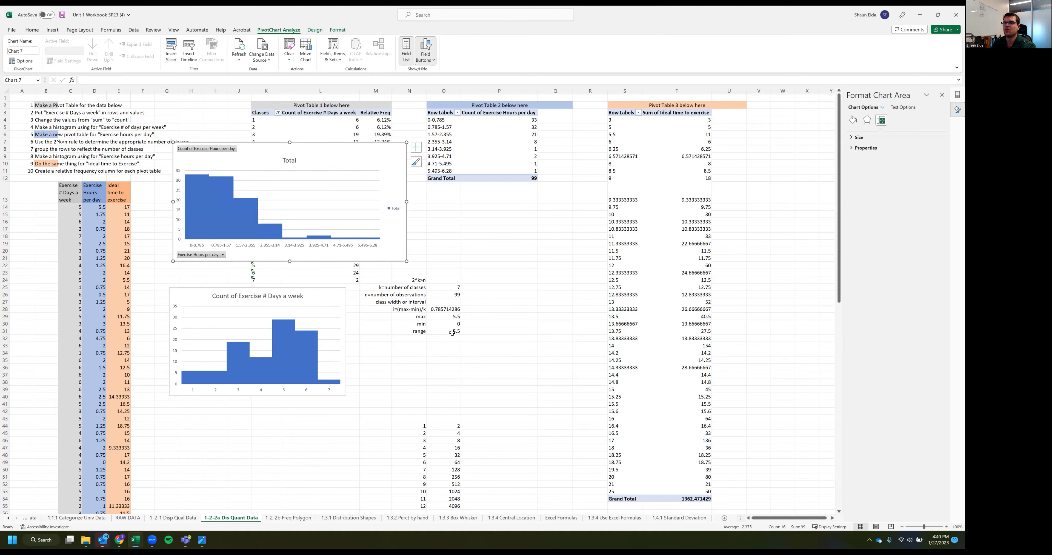
Regroup the Exercise Hours per day rows of Pivot Table 2 by an interval of 0.75
click(451, 332)
click(443, 288)
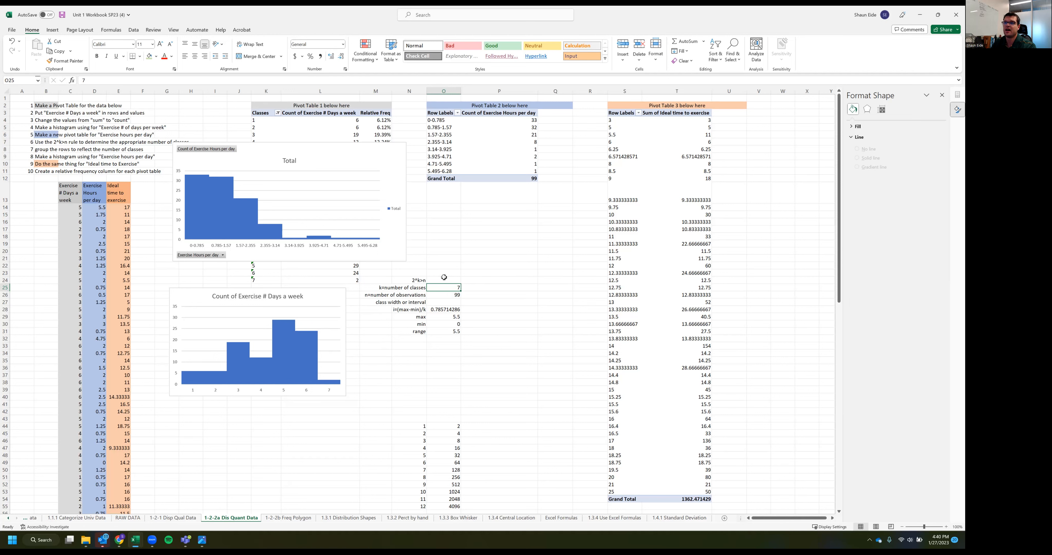
click(440, 133)
click(442, 121)
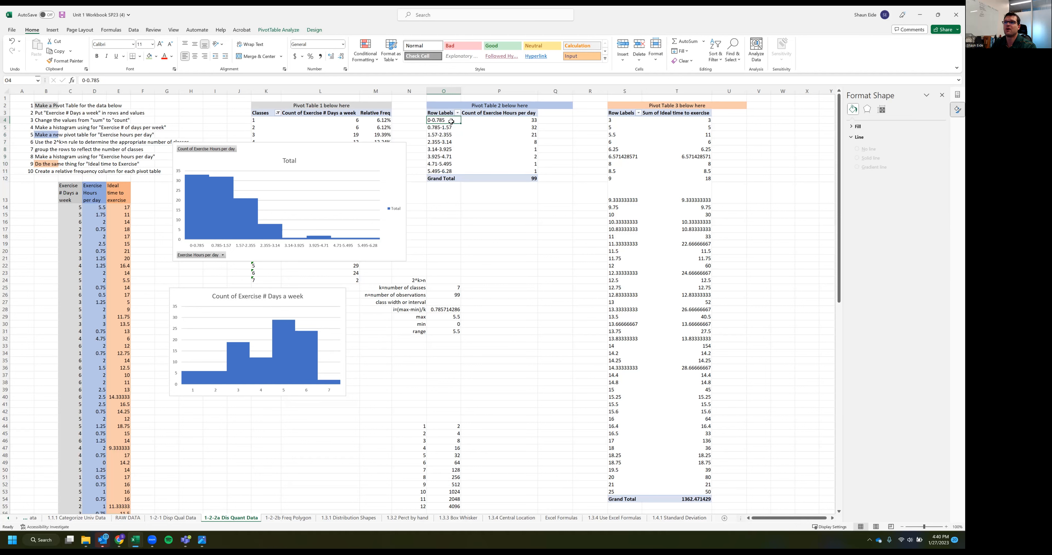
right_click(451, 121)
click(466, 221)
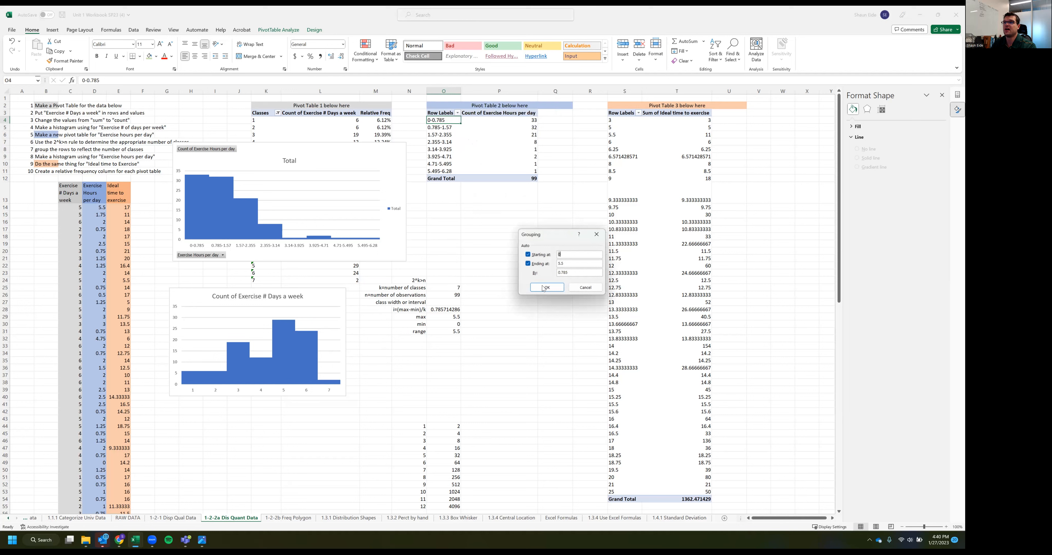
drag(570, 272, 538, 271)
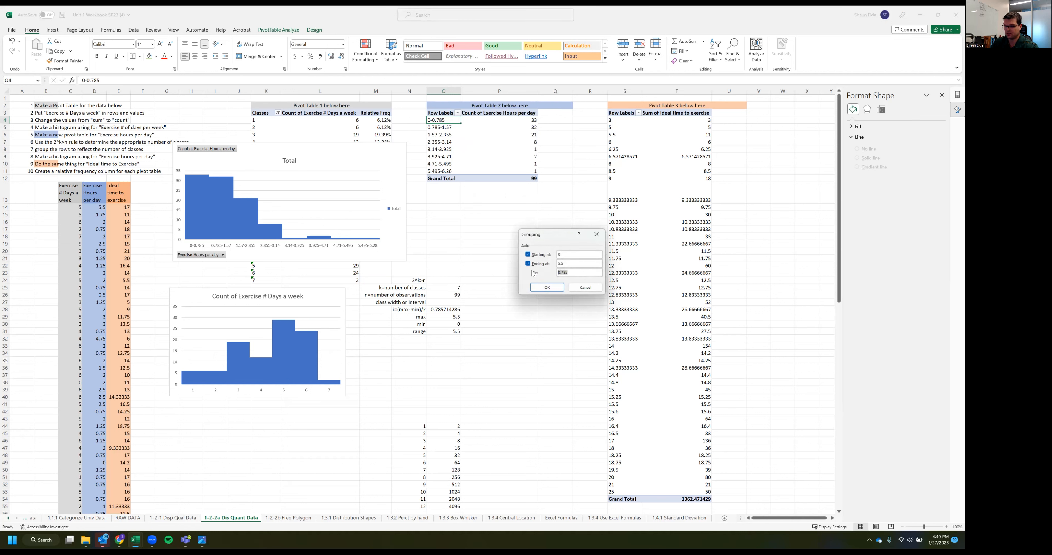
key(BackSpace)
key(Return)
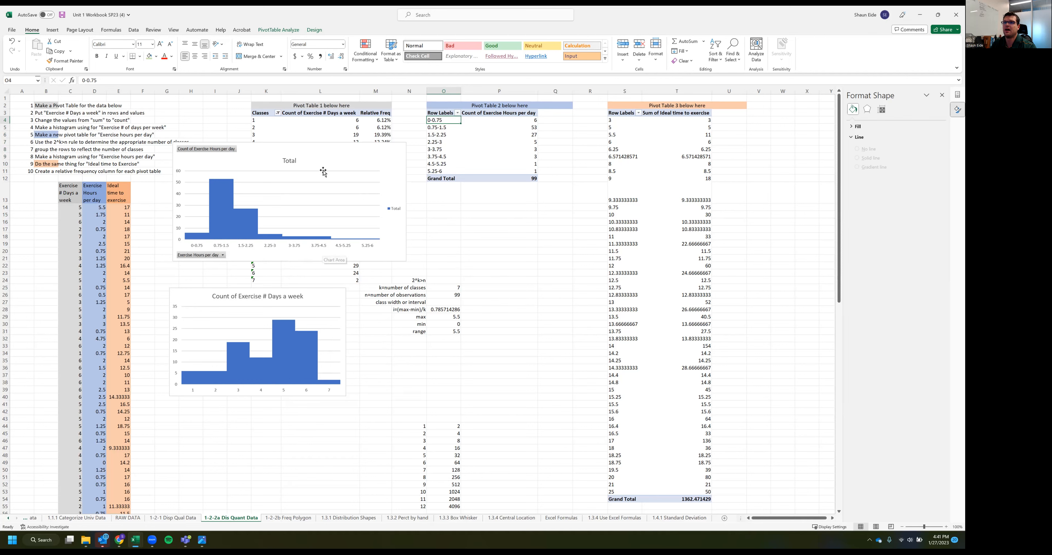
Move the Exercise Hours per day pivot chart beneath the class width calculations, just below the range row
drag(329, 161, 487, 141)
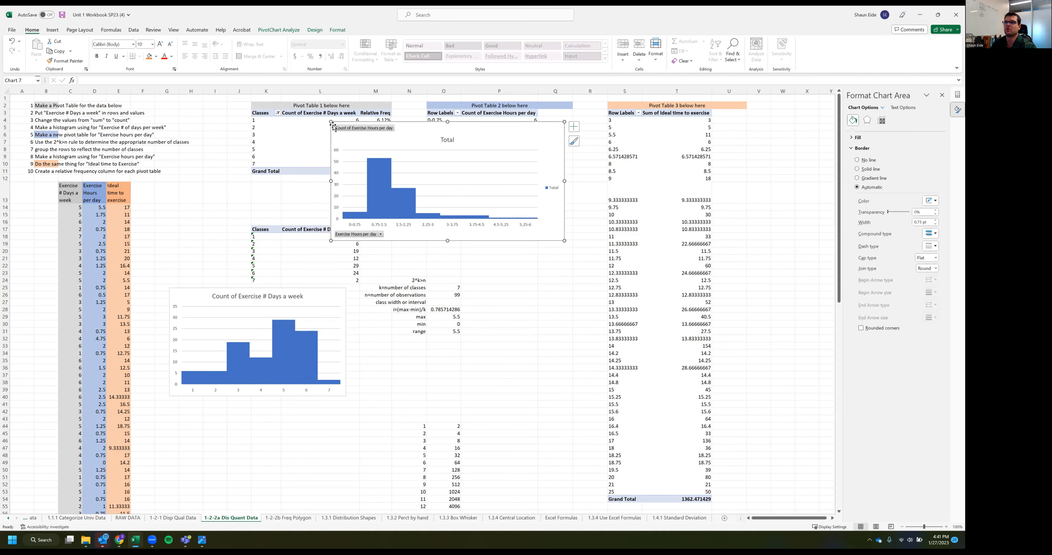
drag(331, 121, 444, 391)
scroll(398, 311, down, 5)
key(ctrl+x)
click(540, 417)
key(ctrl+v)
drag(446, 172, 452, 214)
scroll(479, 176, up, 1)
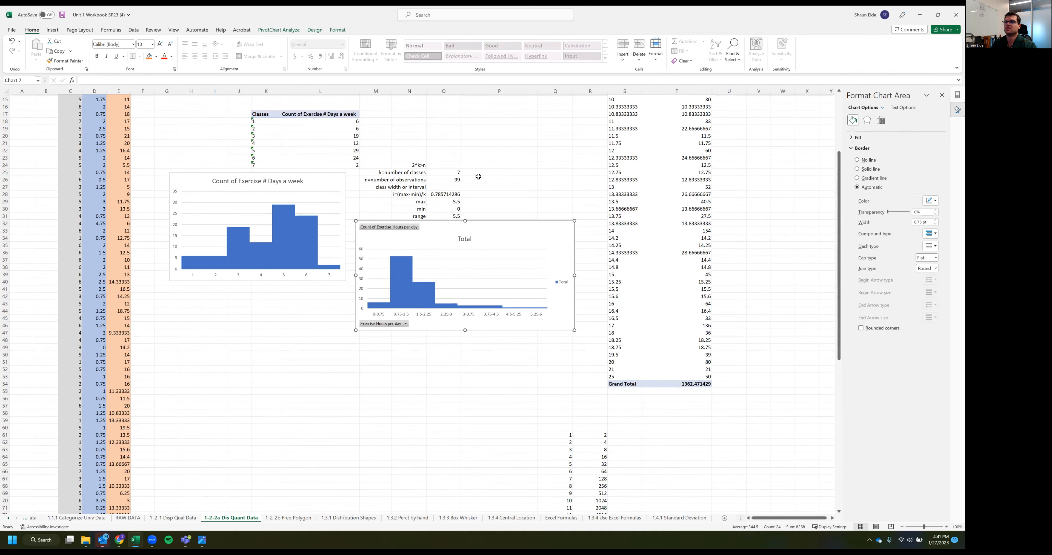
click(488, 178)
scroll(464, 181, up, 5)
Add the Exercise Hours per day field a second time to the values of Pivot Table 2
click(473, 257)
click(526, 132)
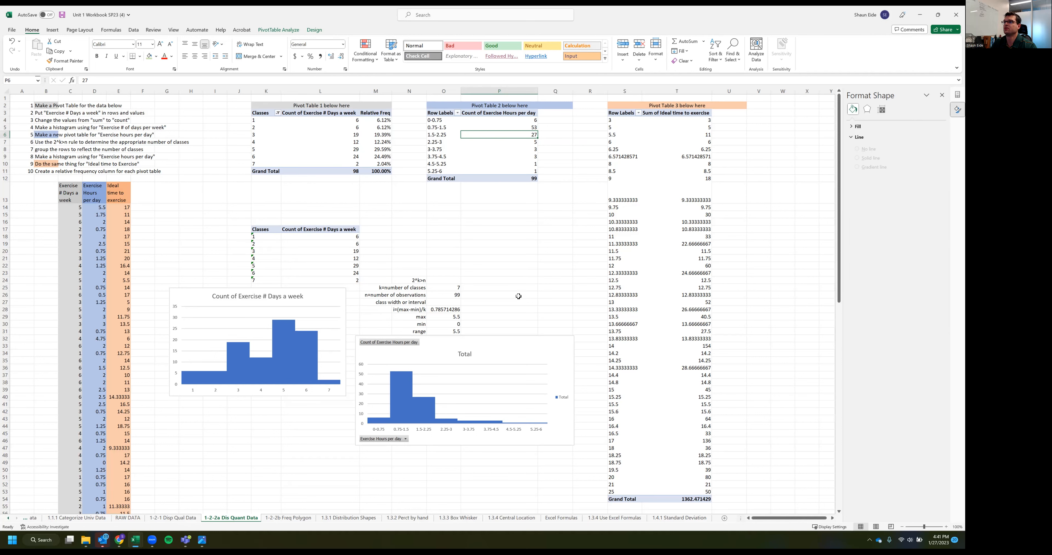
click(523, 237)
click(485, 142)
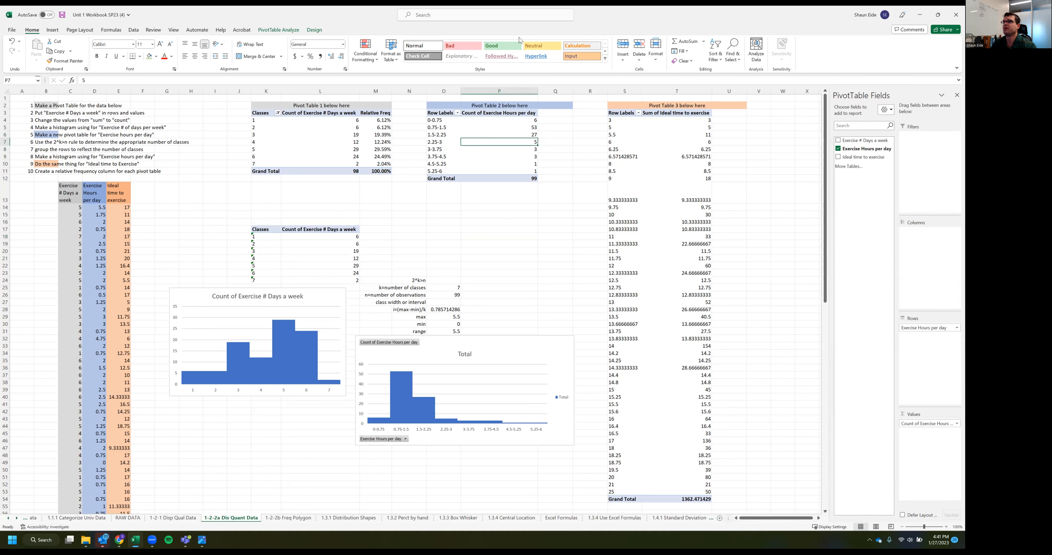
click(278, 30)
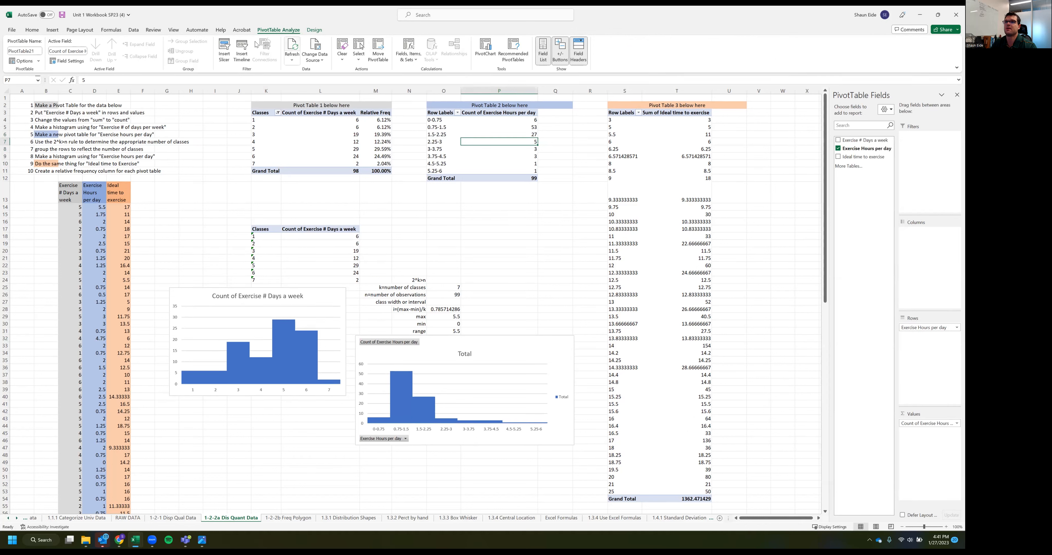
click(544, 49)
click(544, 50)
drag(870, 149, 933, 447)
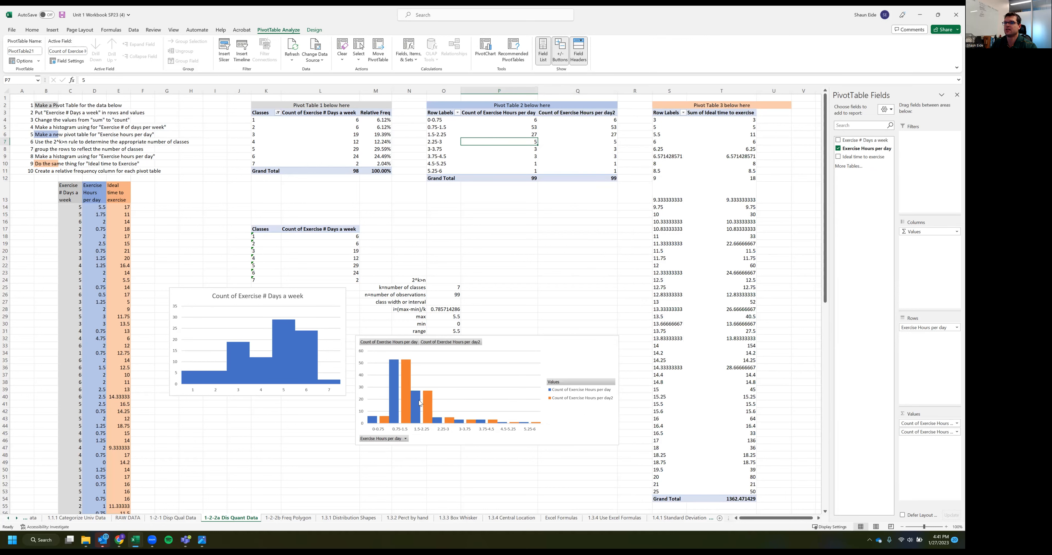
Show the second Exercise Hours per day count column of Pivot Table 2 as percentages of the total
click(570, 142)
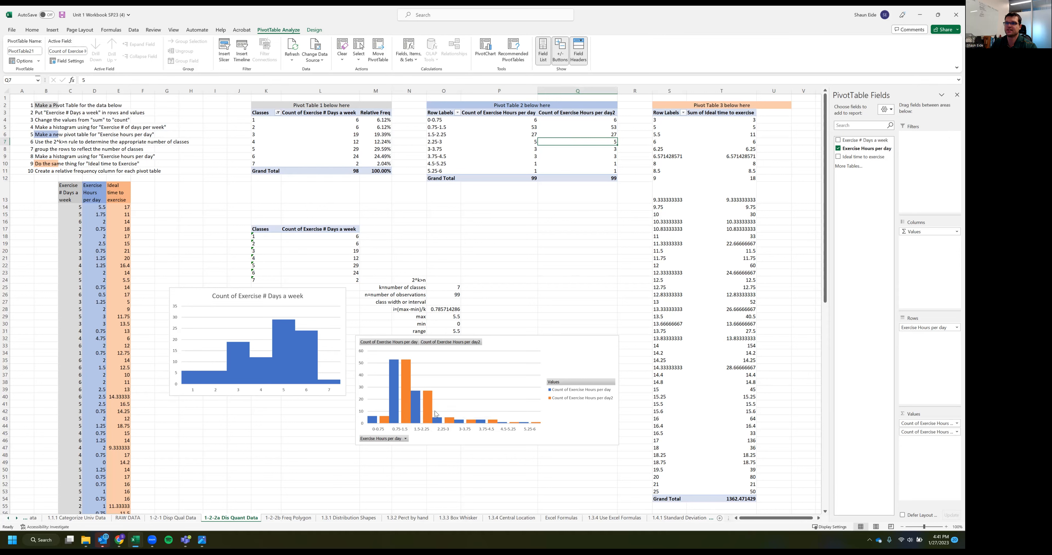
right_click(577, 143)
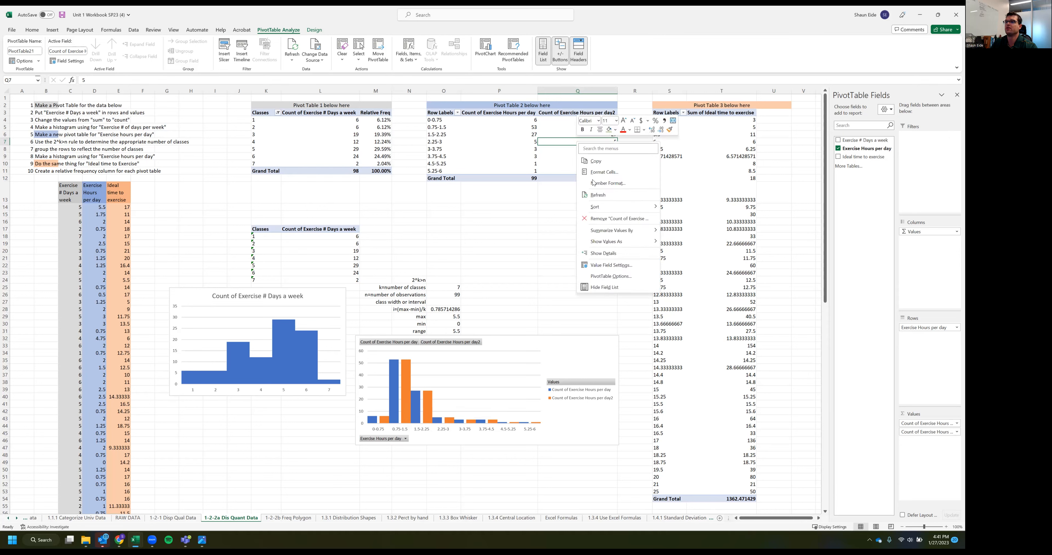
mouse_move(615, 244)
click(718, 254)
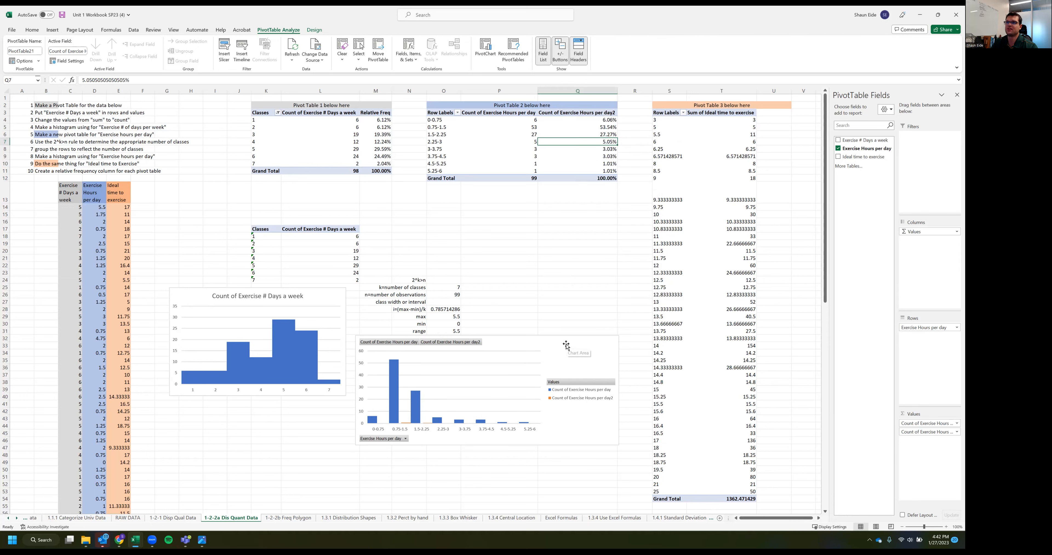
Delete the Exercise Hours per day pivot chart and paste a copy of Pivot Table 2's classes and counts, O3:P11, at O14
click(566, 345)
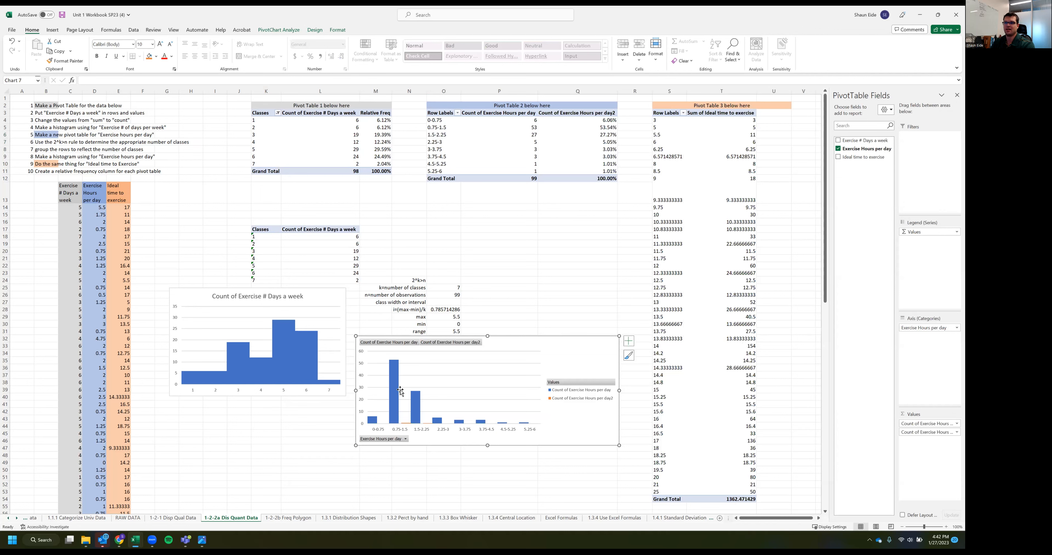
key(Delete)
drag(443, 112, 504, 171)
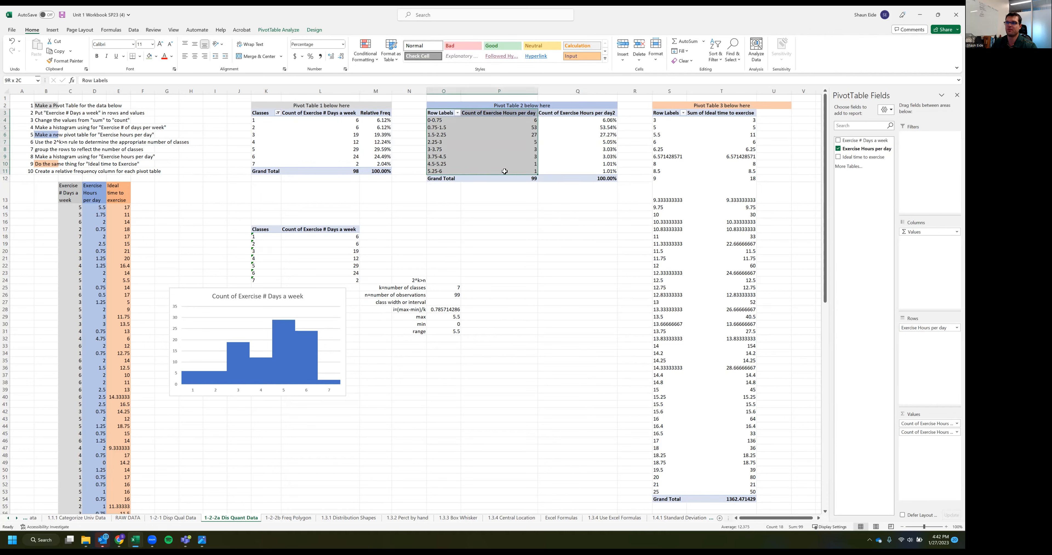
key(ctrl+c)
click(451, 190)
key(ctrl+v)
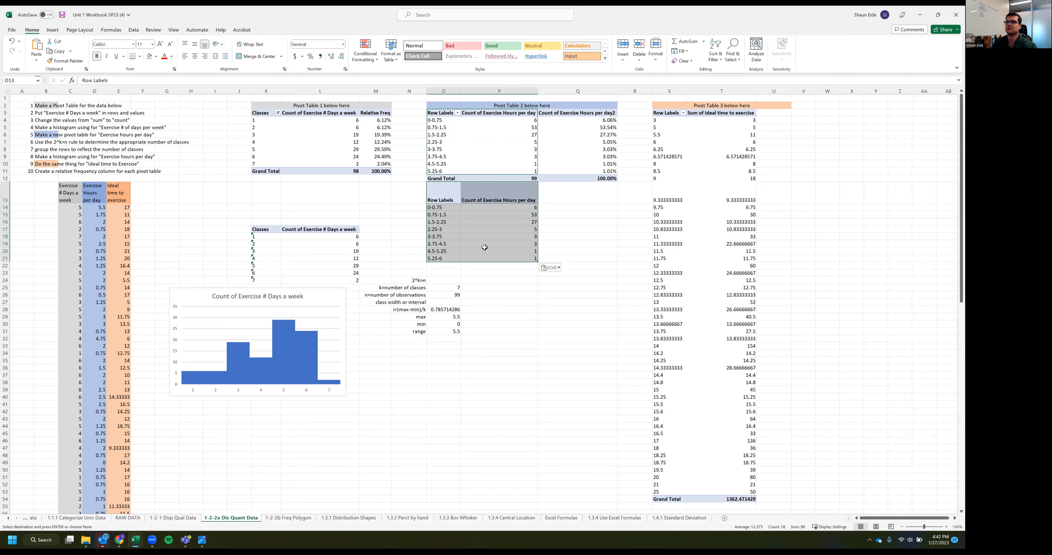
key(ctrl+z)
click(448, 207)
key(ctrl+v)
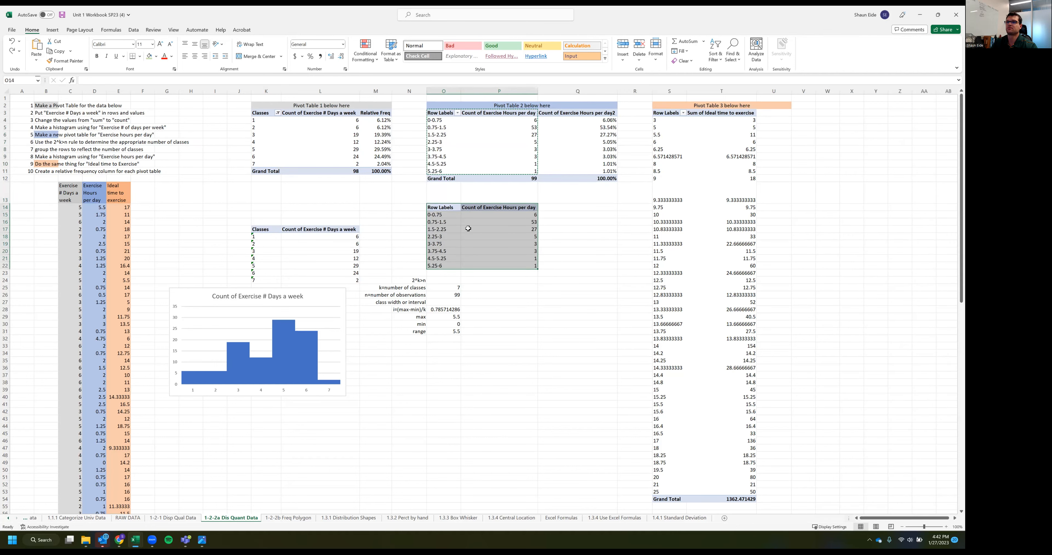
Rename the copied table's row label header in O14 to "Class"
click(543, 315)
click(438, 208)
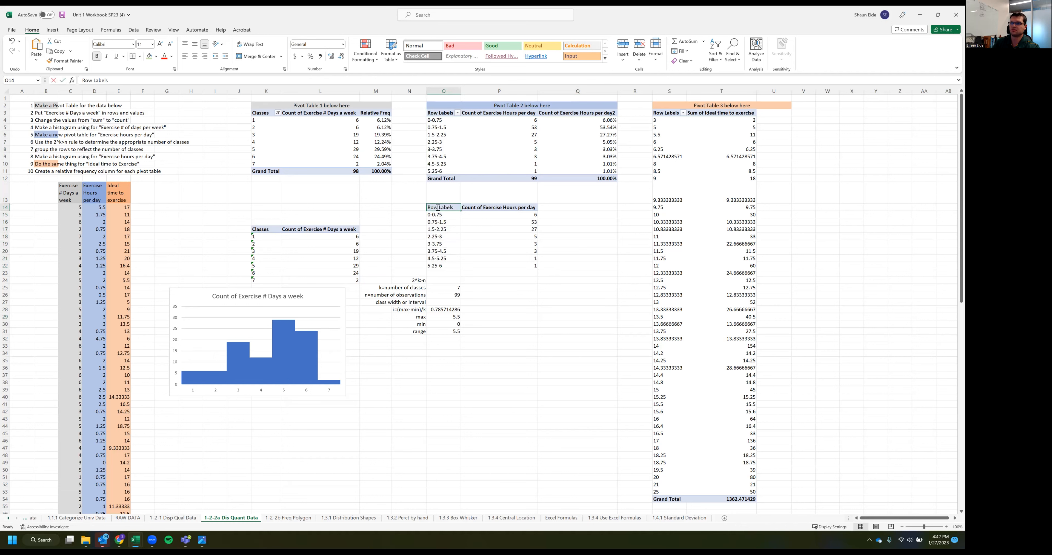
text(Class)
Insert a clustered column chart from the copied class table O14:P22 and place it below the range row
drag(437, 208, 531, 266)
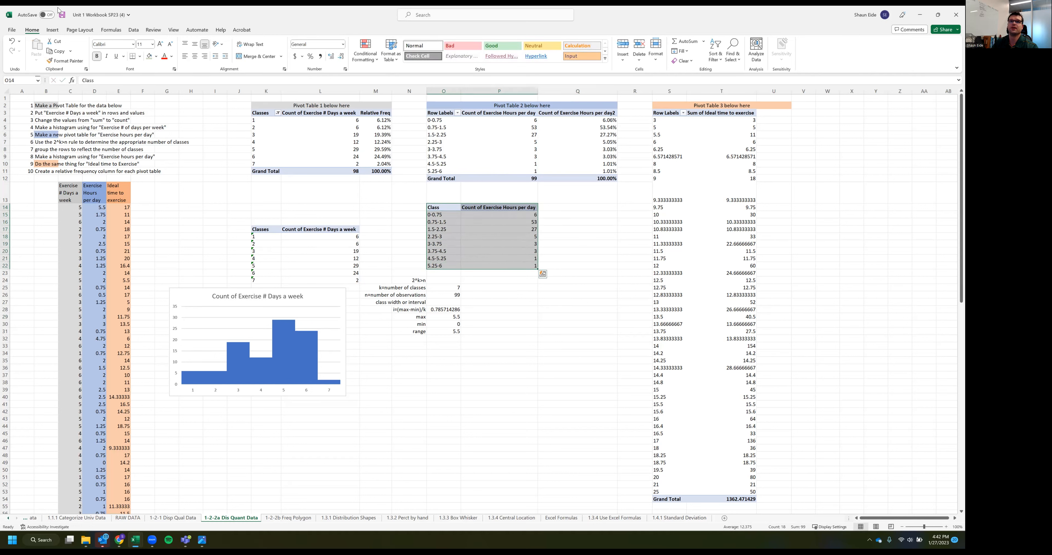
click(52, 29)
click(351, 41)
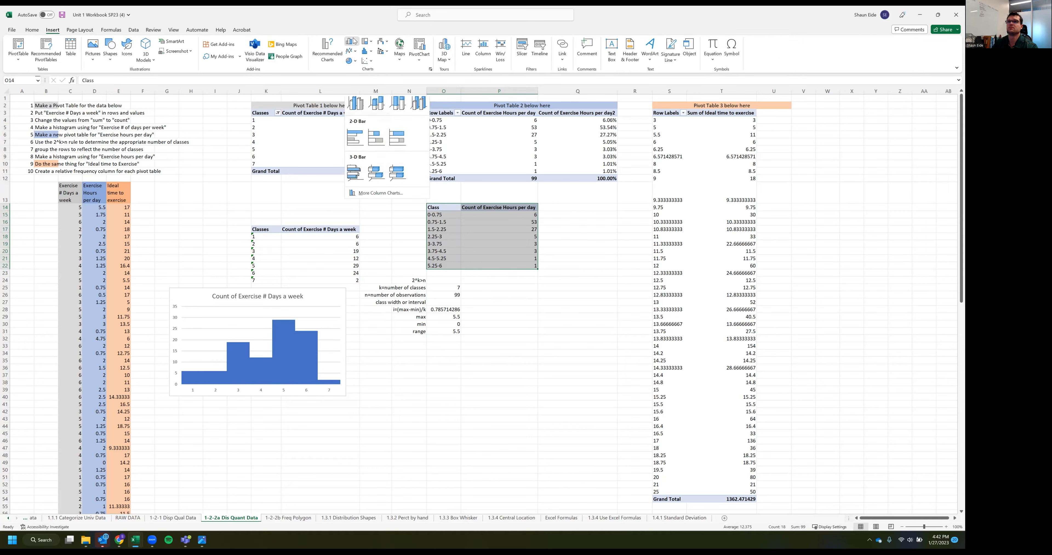
click(356, 106)
drag(438, 324, 450, 420)
Set the gap width of the new Exercise Hours per day chart's columns to 0% to form a histogram
double_click(447, 382)
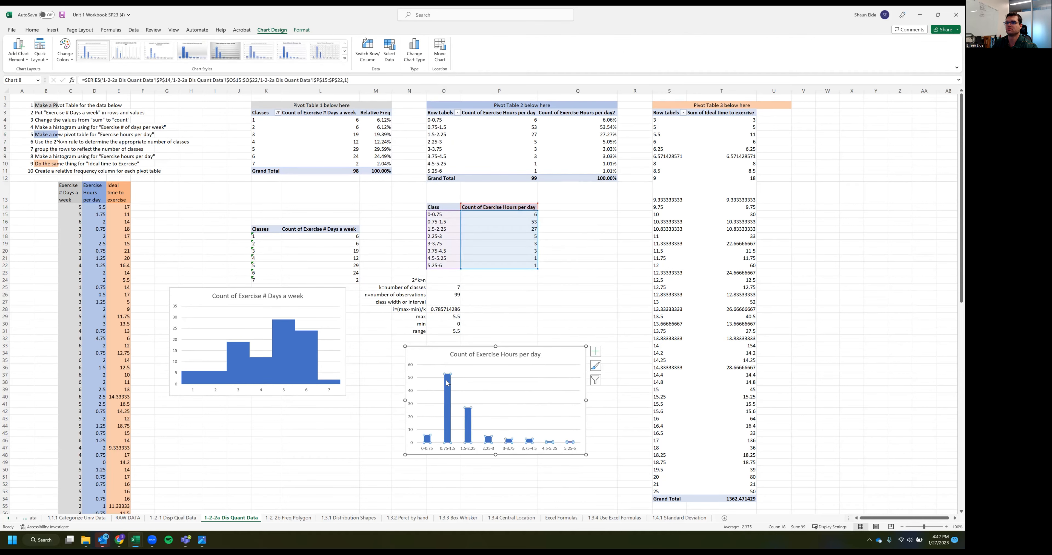
drag(926, 187, 887, 180)
text(0)
key(Return)
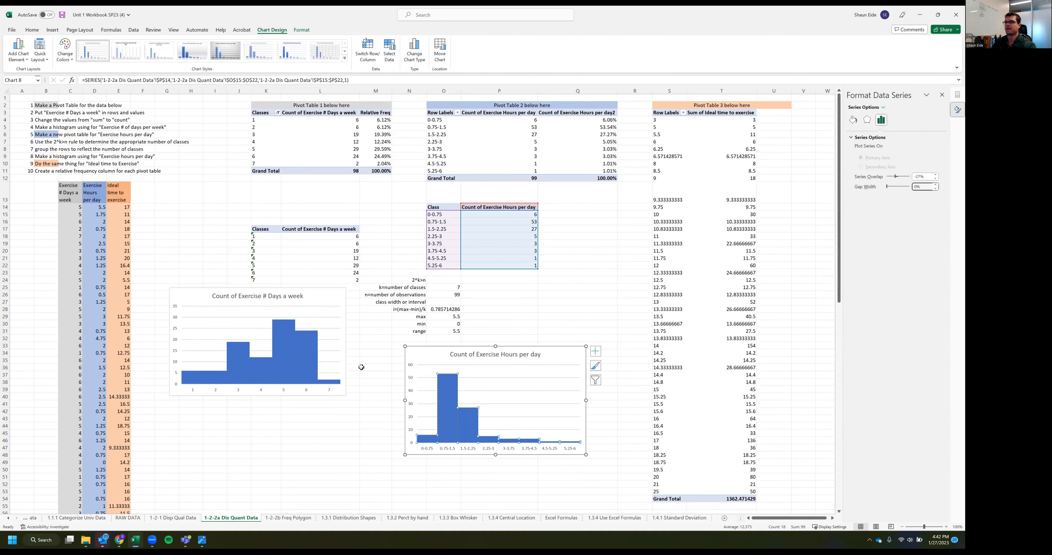
click(543, 309)
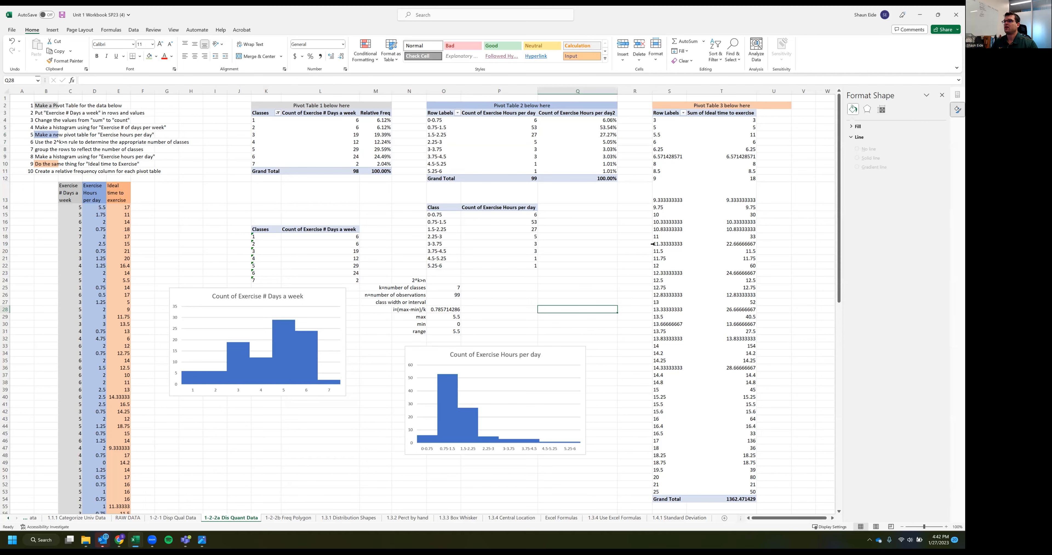
Summarize the Ideal time to exercise values in Pivot Table 3 by count instead of sum
scroll(629, 245, right, 2)
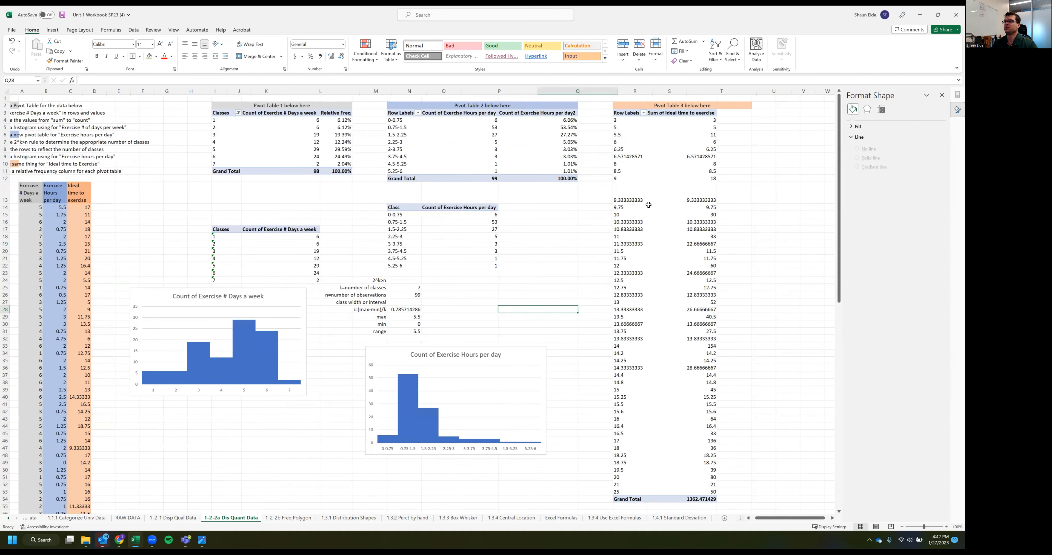
scroll(650, 200, right, 2)
click(650, 243)
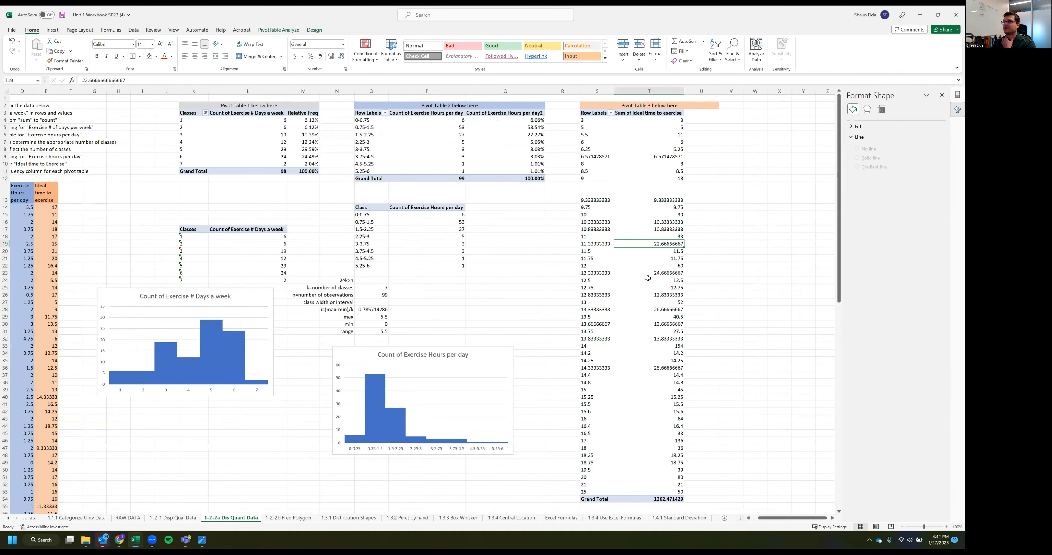
click(654, 185)
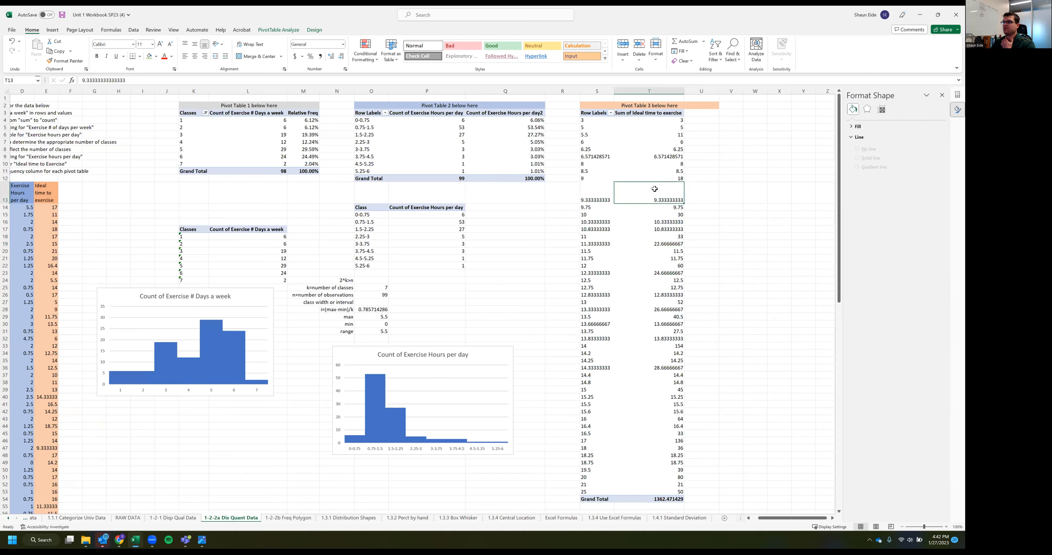
right_click(644, 197)
mouse_move(670, 294)
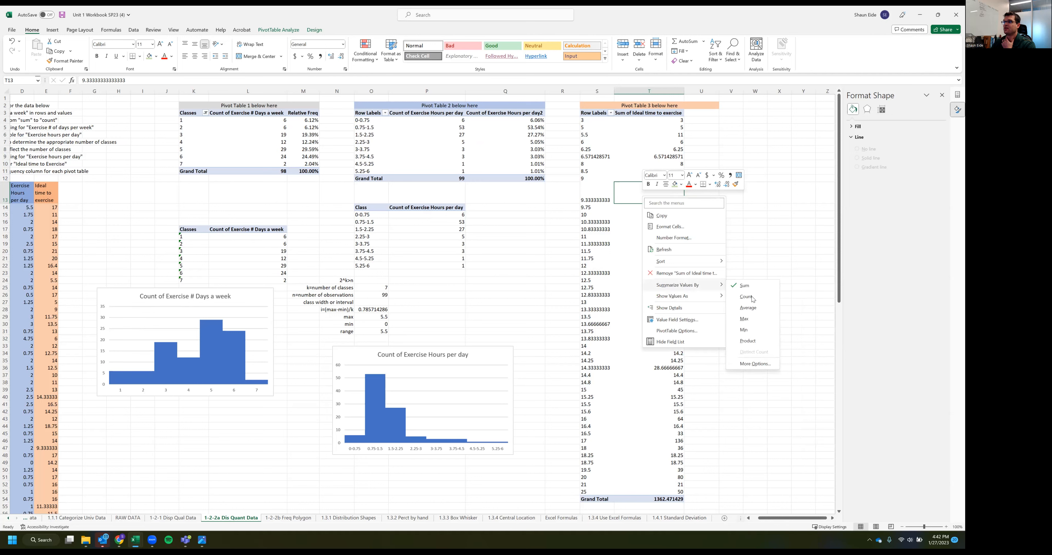
click(747, 296)
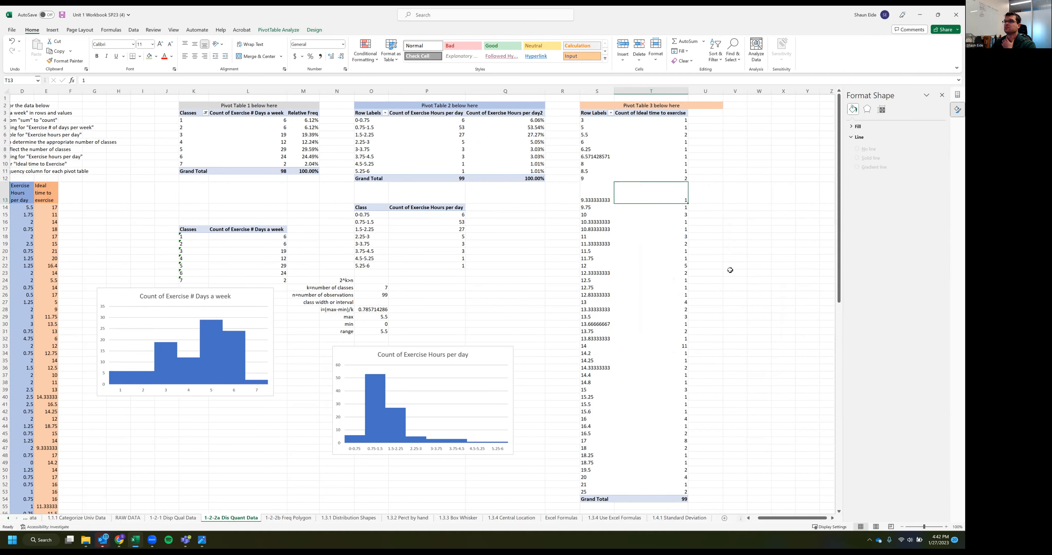
Add Ideal time to exercise to Pivot Table 3's values a second time and summarize that column by count
click(657, 266)
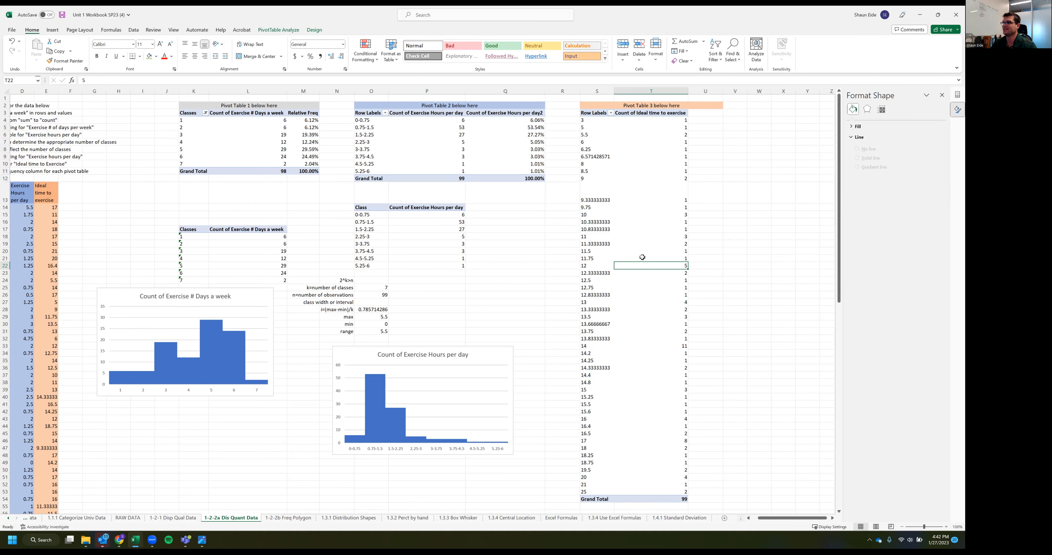
click(957, 94)
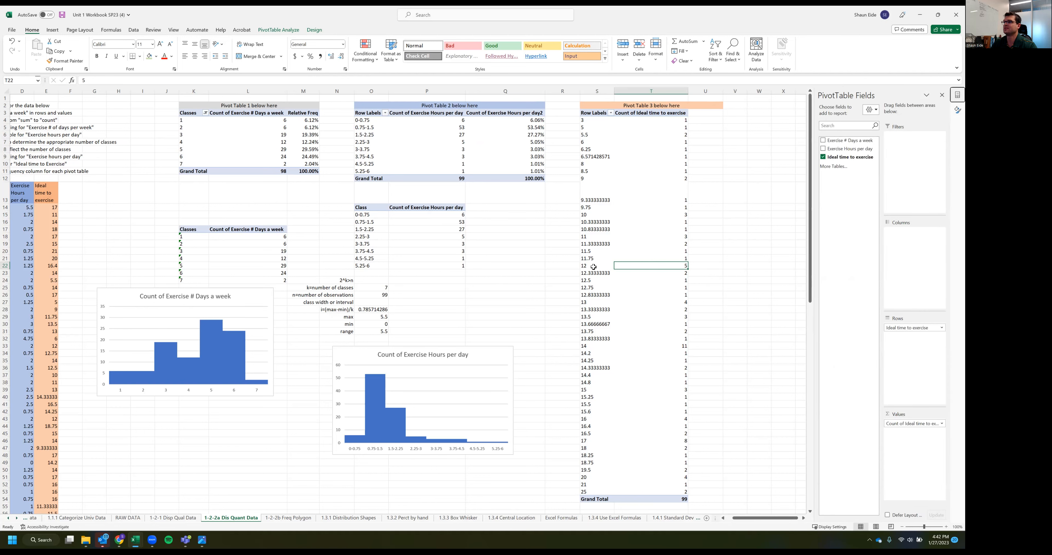
drag(850, 156, 923, 472)
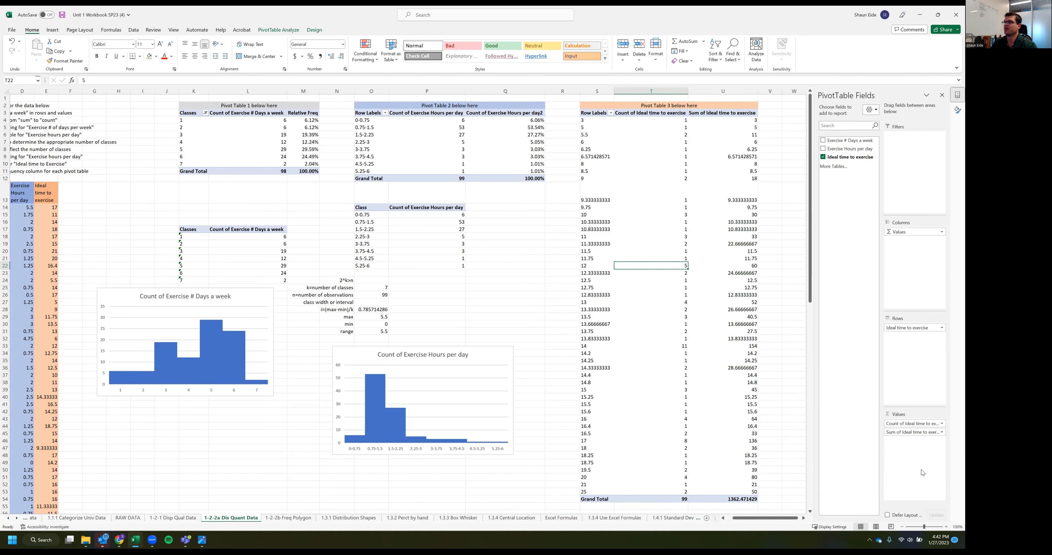
right_click(734, 222)
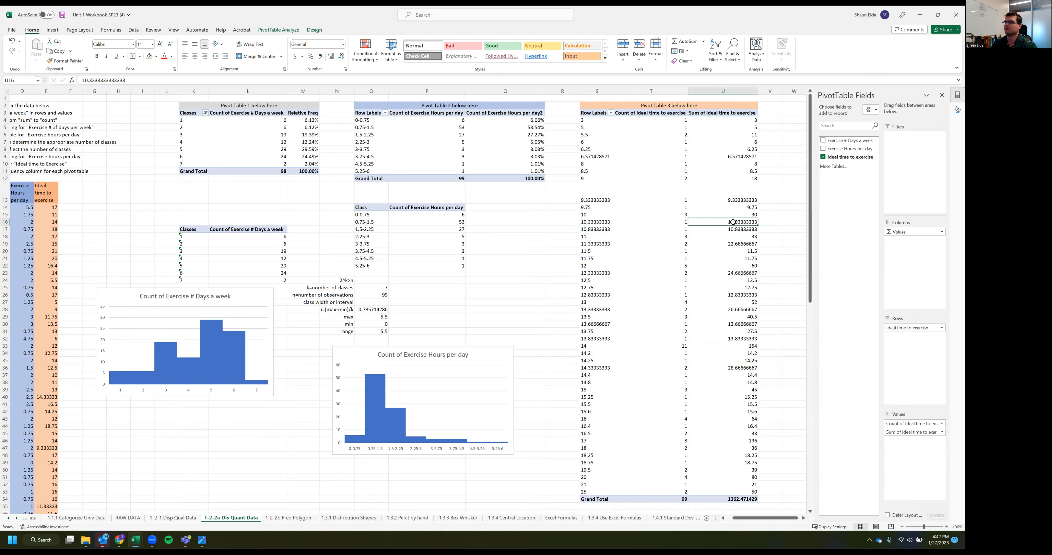
mouse_move(761, 319)
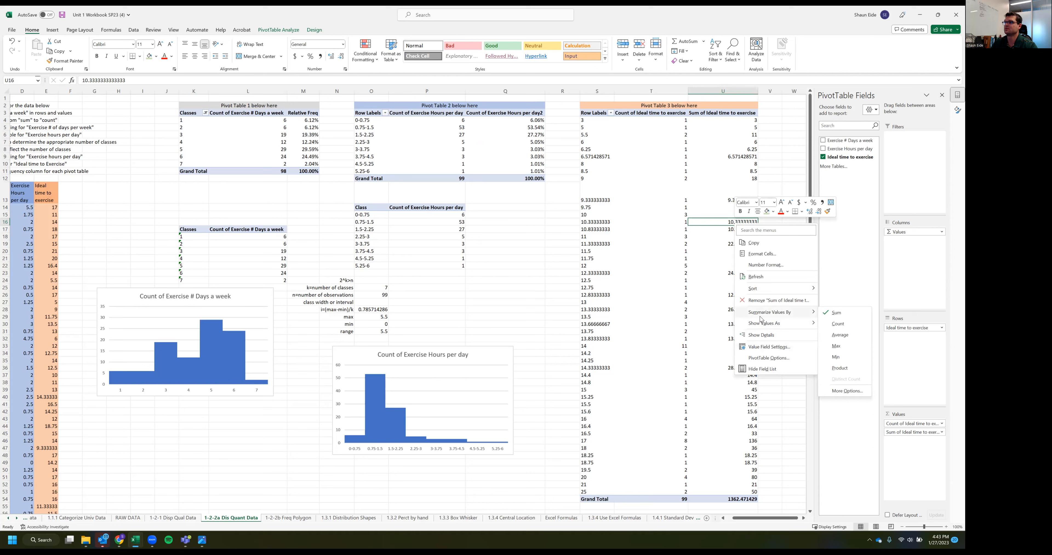
click(862, 325)
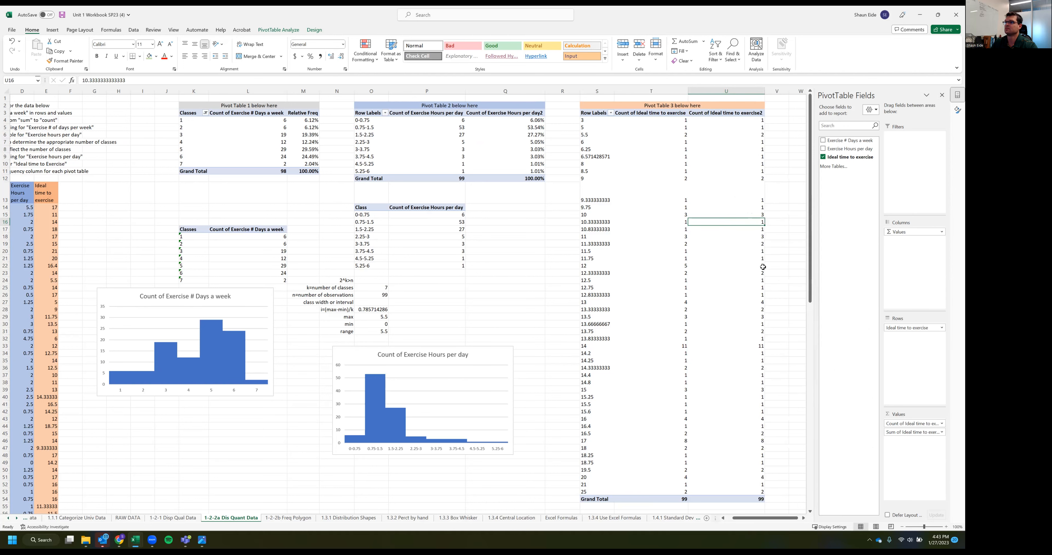
Show Pivot Table 3's second count column as a percentage of the grand total
right_click(735, 222)
mouse_move(771, 322)
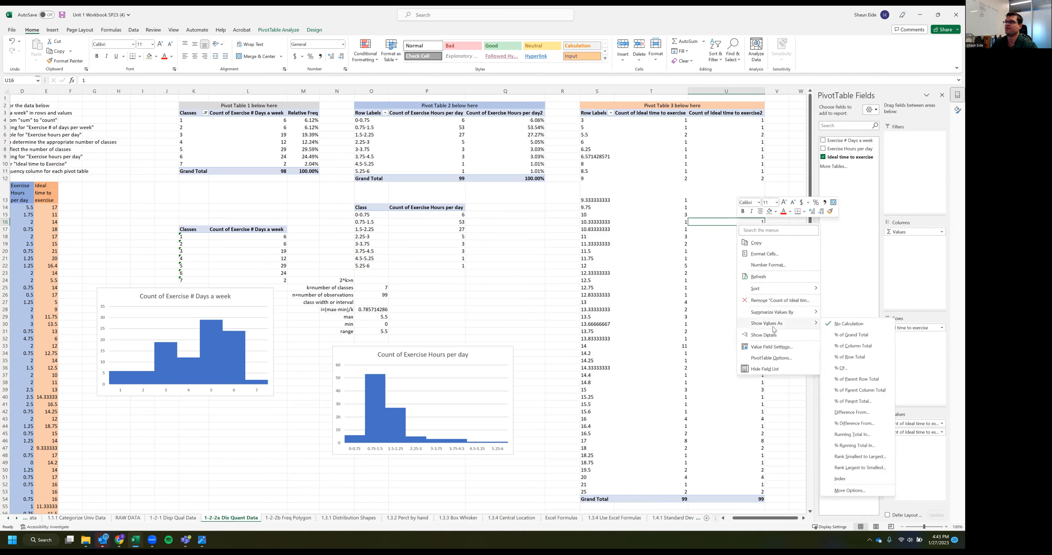
click(839, 335)
click(734, 289)
Copy the 2^k>n calculation block N24:O31 to T60, below Pivot Table 3
click(662, 237)
scroll(605, 160, down, 5)
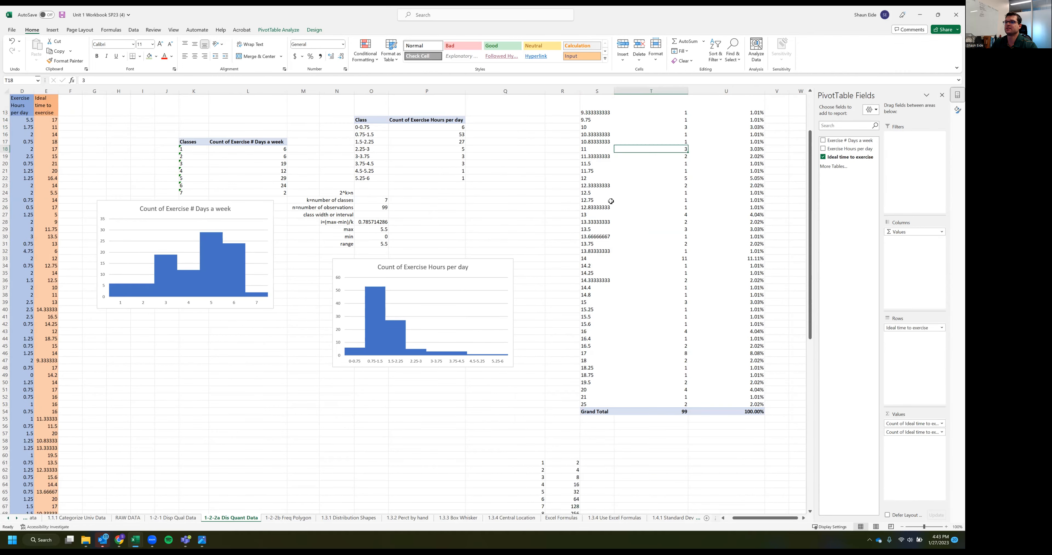
scroll(592, 163, up, 5)
click(653, 143)
scroll(629, 241, down, 1)
scroll(606, 402, down, 1)
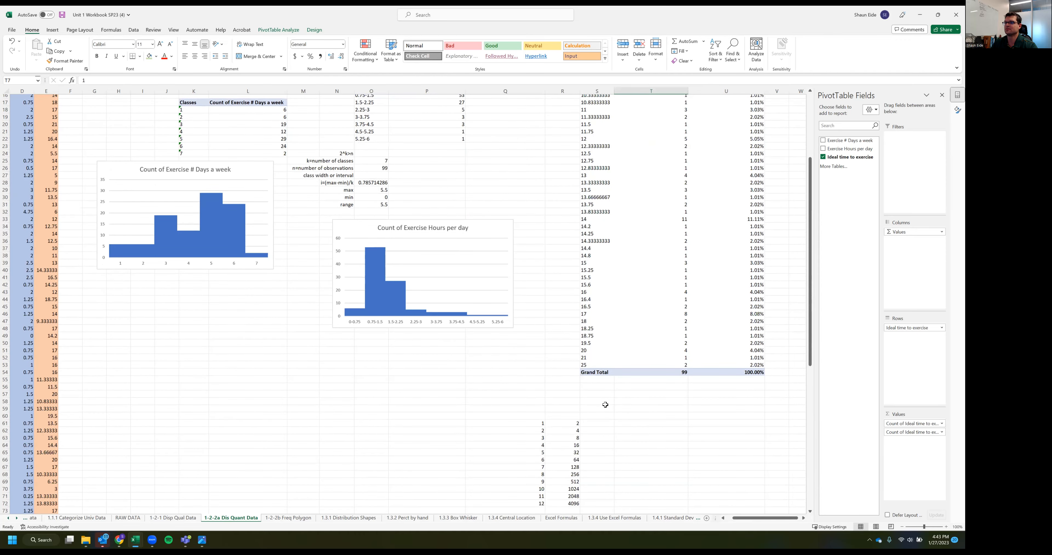
drag(339, 150, 378, 200)
key(ctrl+c)
click(626, 410)
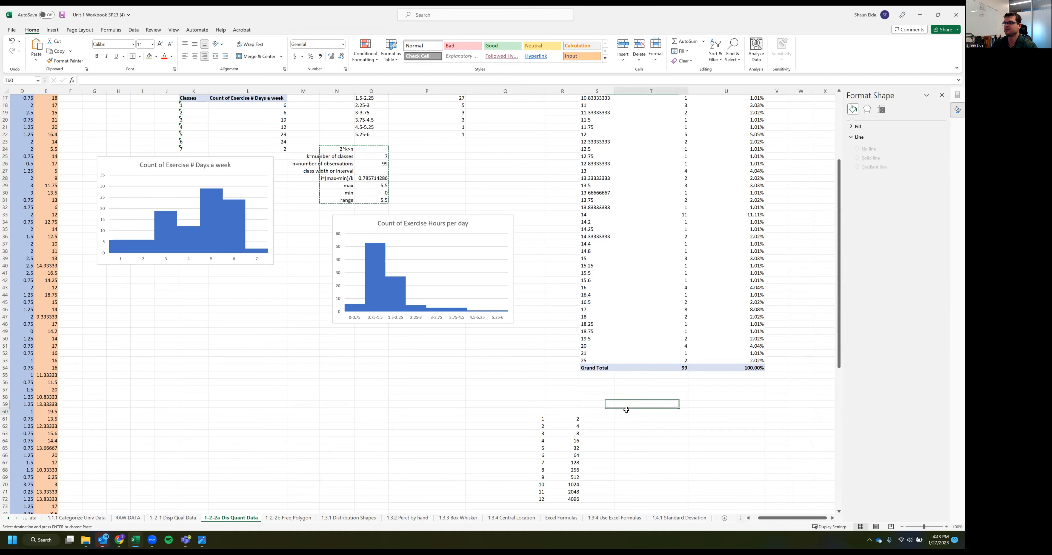
key(ctrl+v)
scroll(643, 404, down, 3)
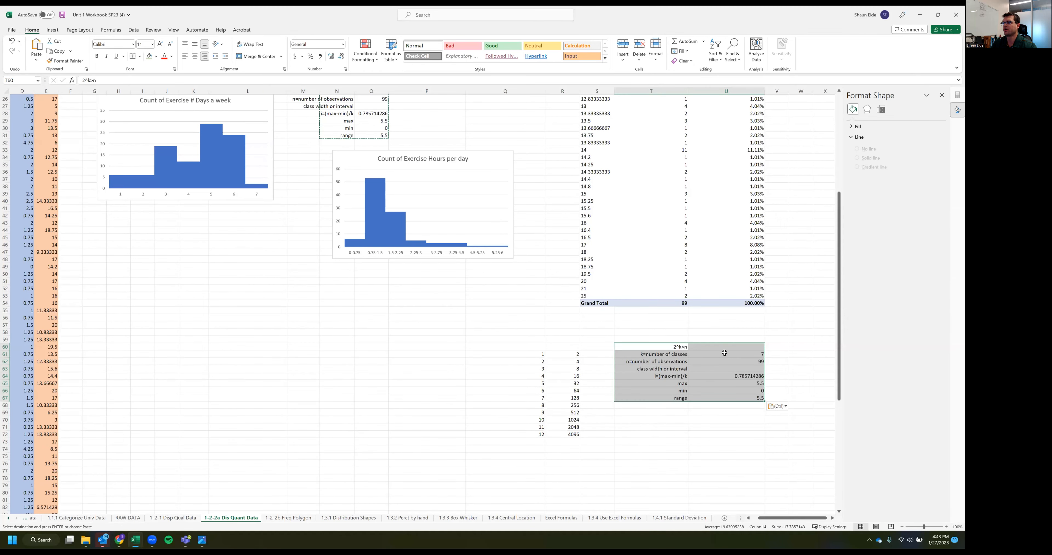
Clear the copied values beside the labels in U60:U70
drag(721, 346, 720, 418)
key(Delete)
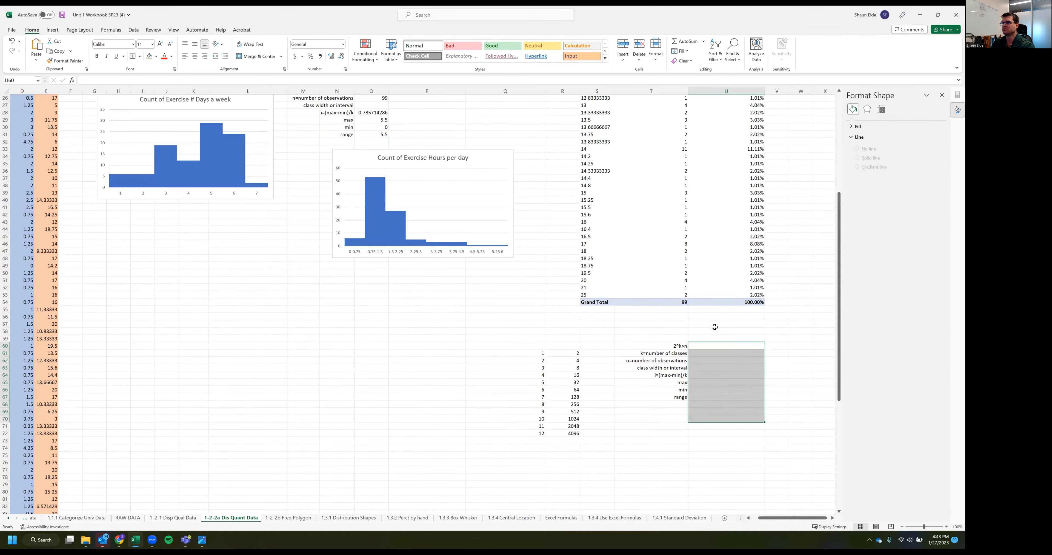
click(715, 326)
Fill the number of observations in U62 with Pivot Table 3's grand total of 99
click(710, 354)
click(709, 360)
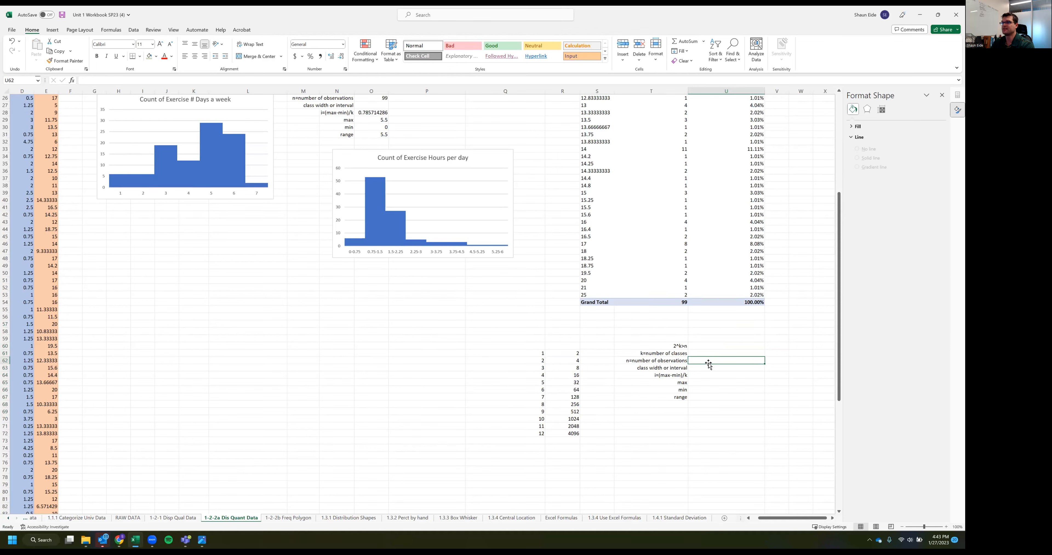
text(=)
click(650, 303)
key(Return)
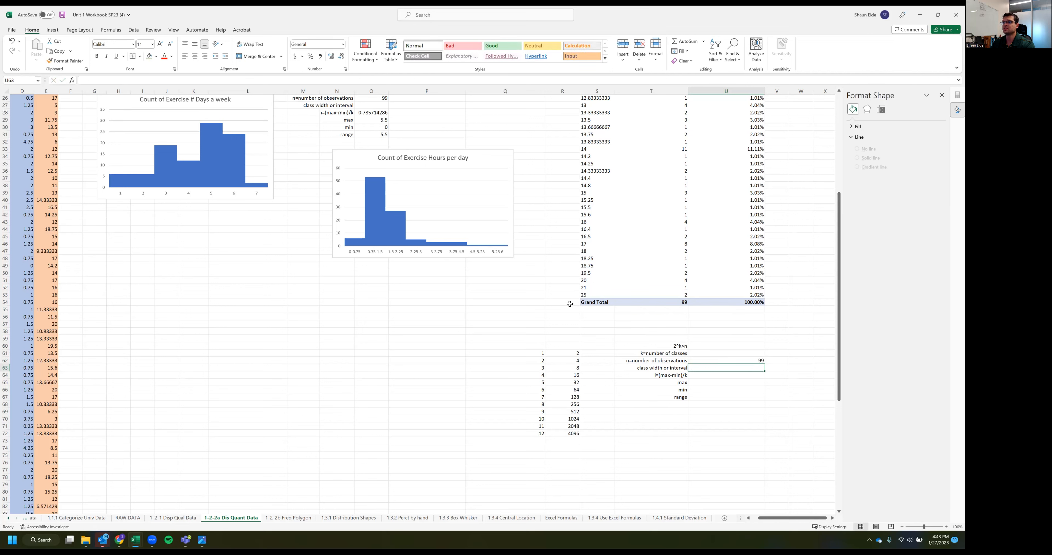
Enter 7 as the number of classes in U61 and check it against the powers-of-two table
click(702, 355)
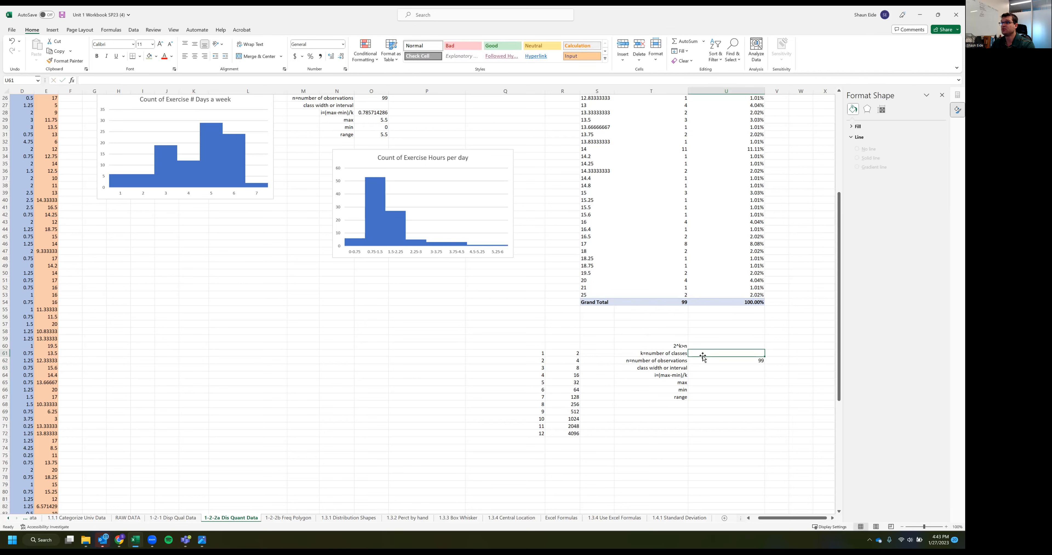
click(668, 303)
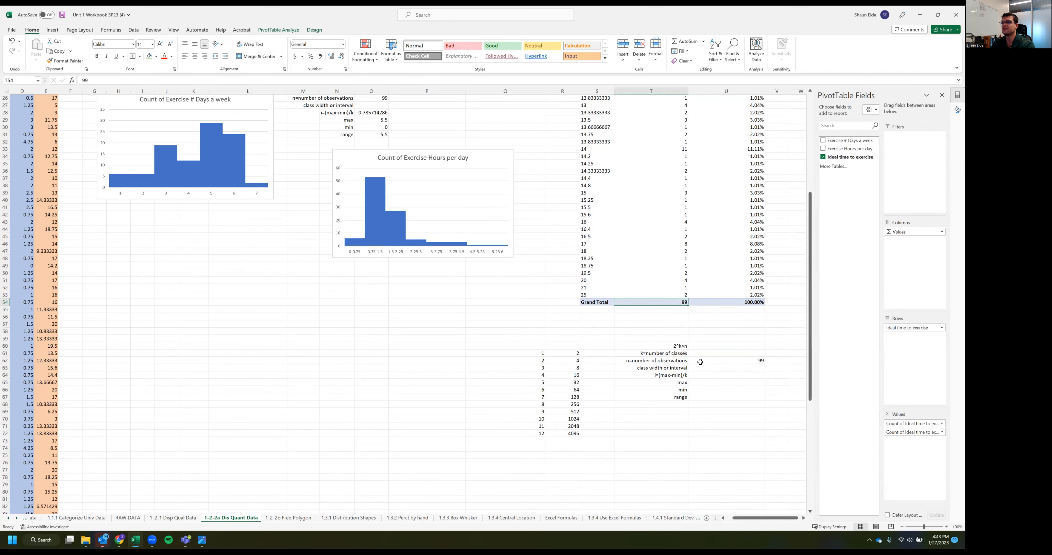
click(705, 353)
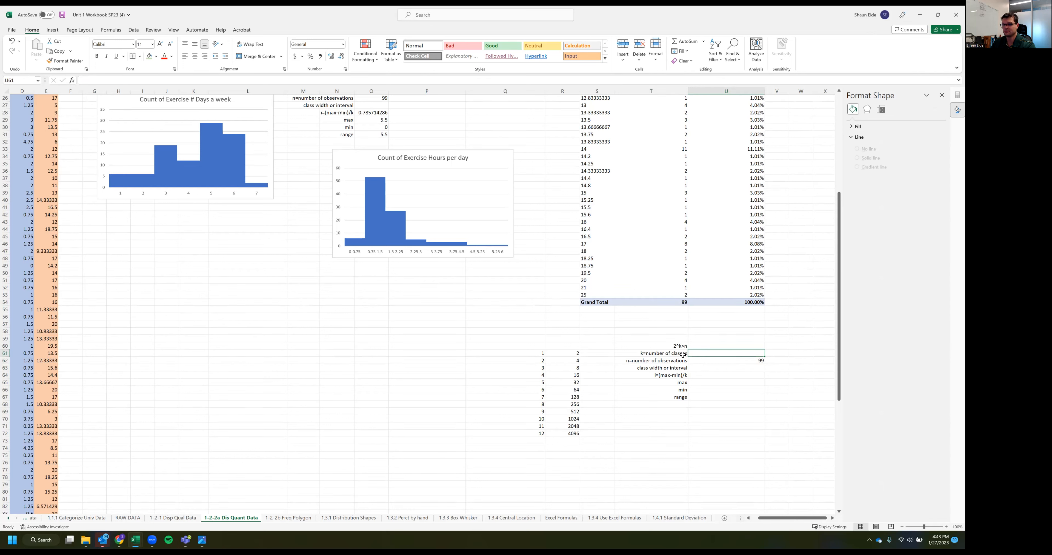
text(7)
drag(570, 433, 569, 353)
click(563, 397)
mouse_move(563, 397)
mouse_down()
mouse_move(531, 397)
mouse_move(570, 396)
mouse_up()
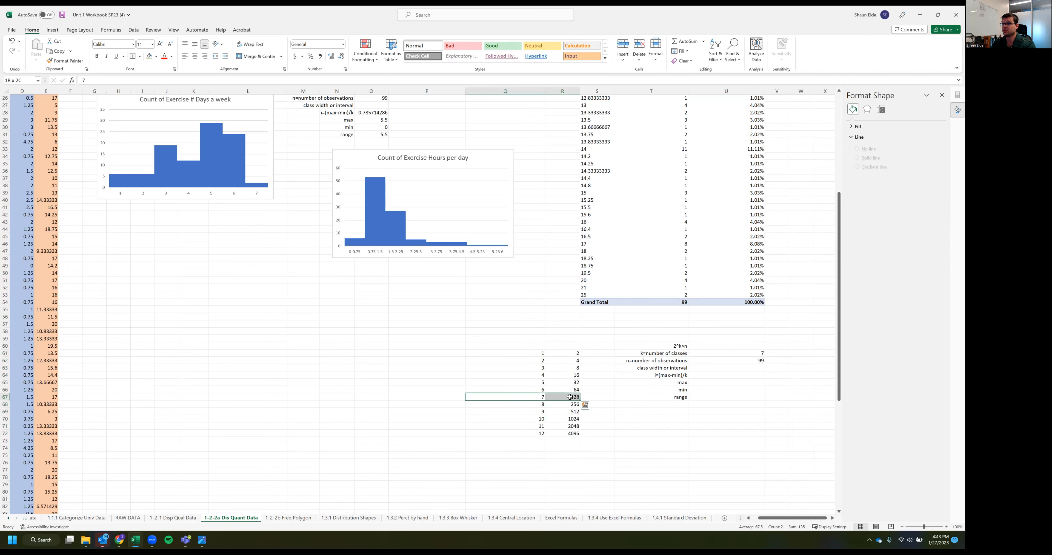
click(729, 361)
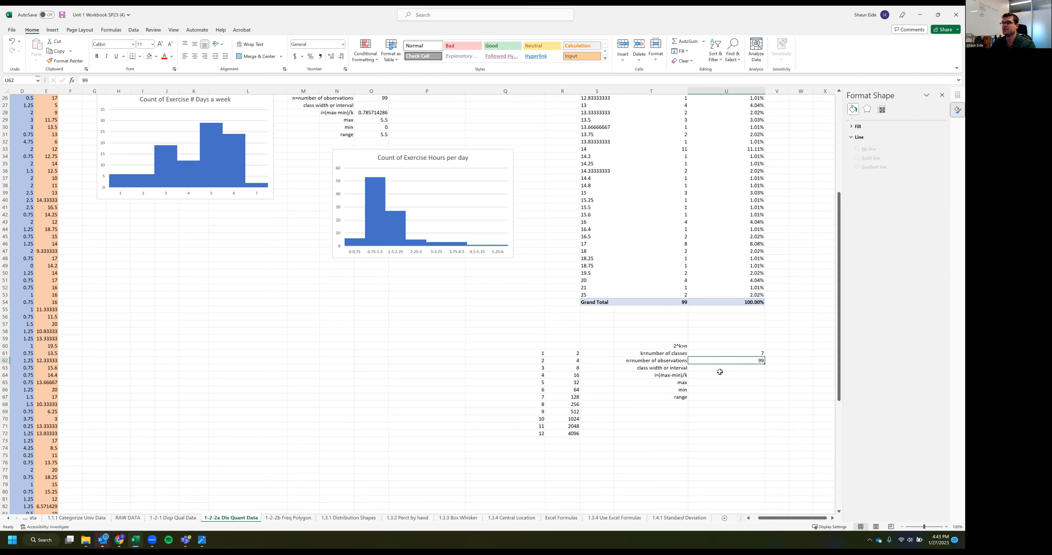
Enter 25 as the maximum in U65 and 3 as the minimum in U66
click(703, 367)
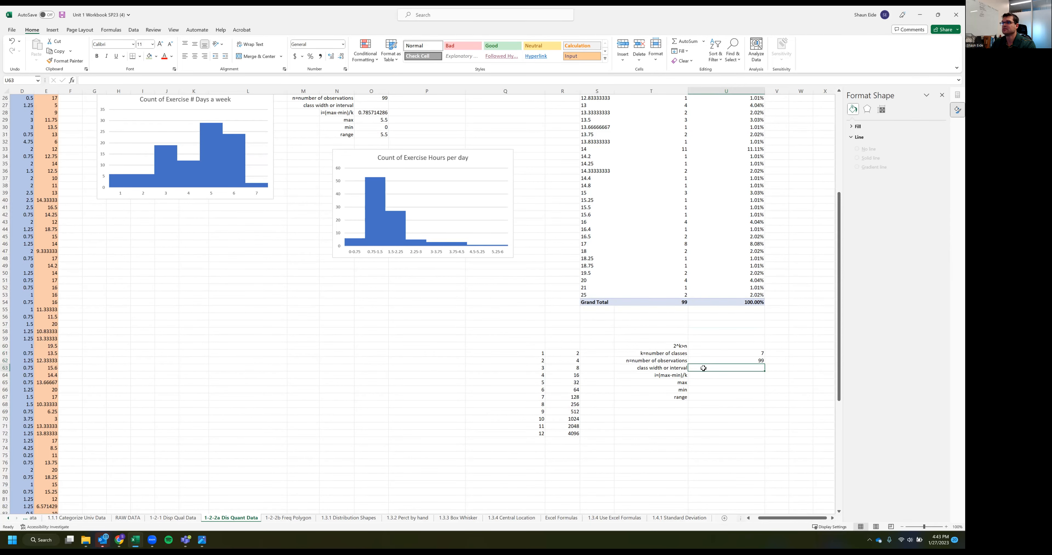
click(695, 375)
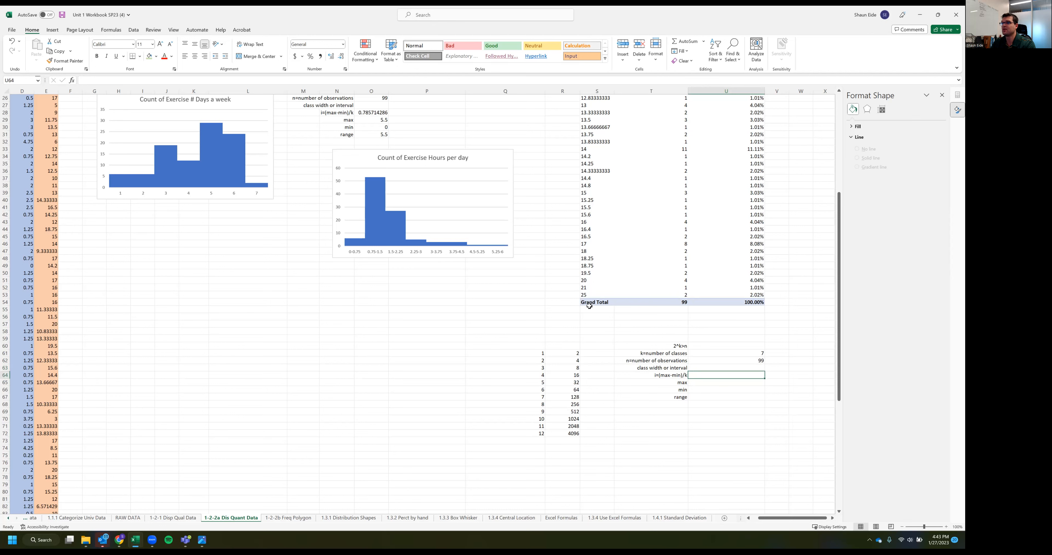
click(703, 383)
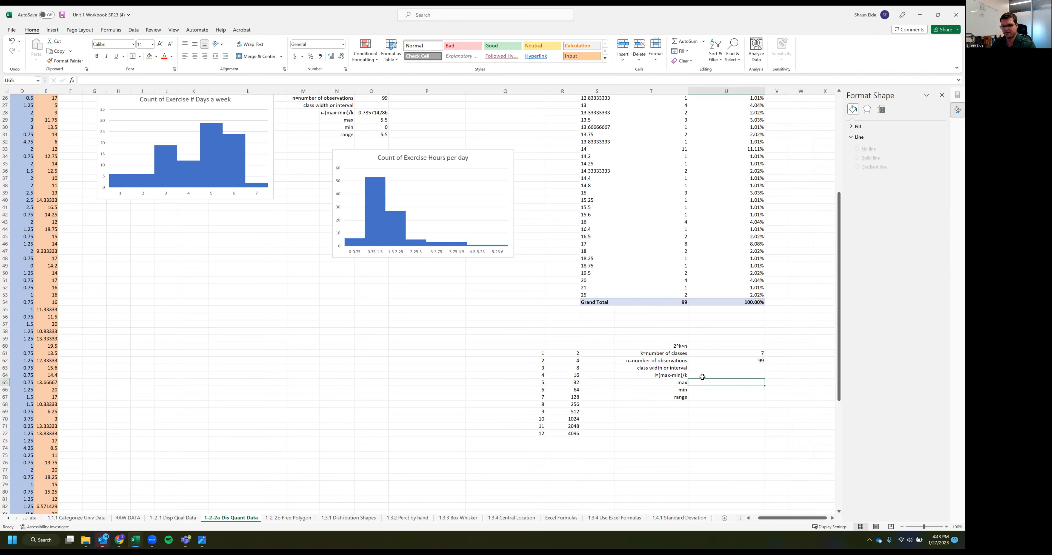
text(25)
key(Return)
scroll(600, 142, up, 4)
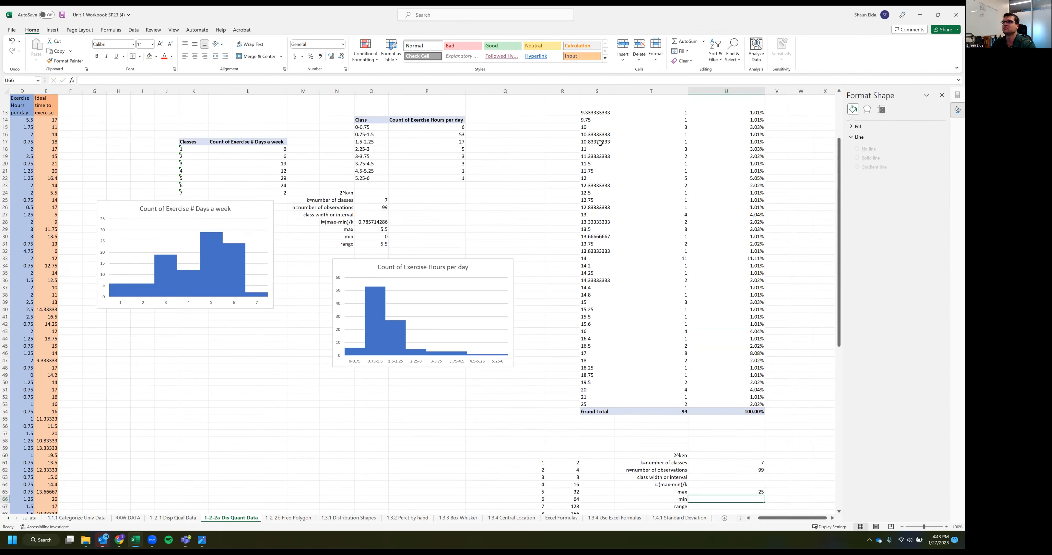
scroll(609, 145, up, 4)
scroll(703, 455, down, 5)
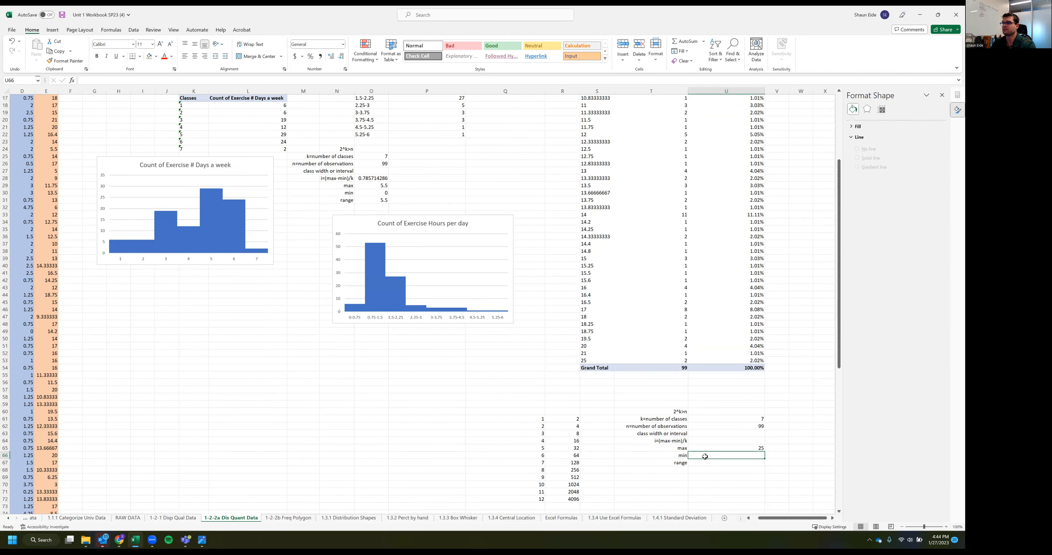
text(3)
scroll(727, 455, down, 2)
key(Return)
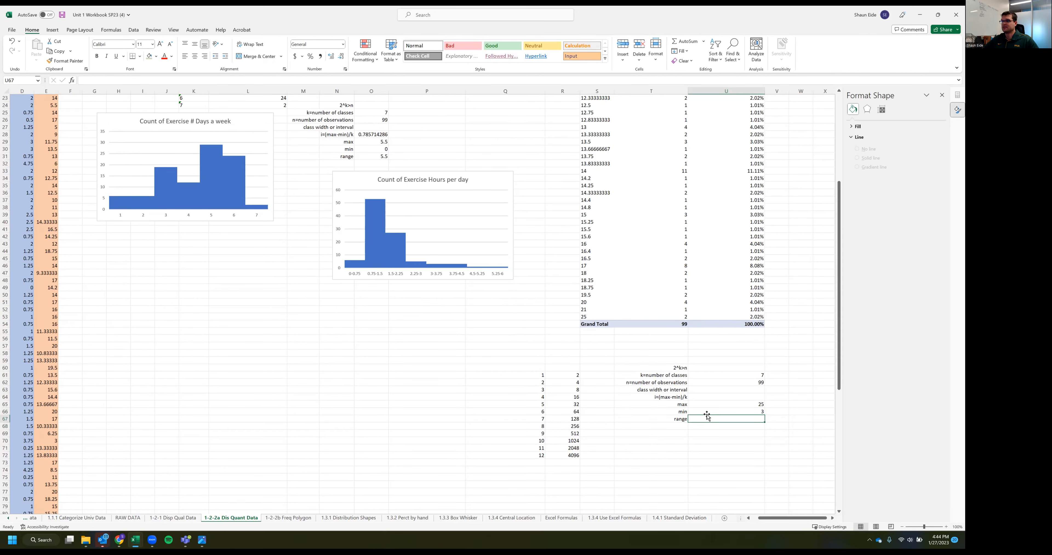
Calculate the range in U67 by subtracting the minimum in U66 from the maximum in U65
scroll(706, 373, up, 7)
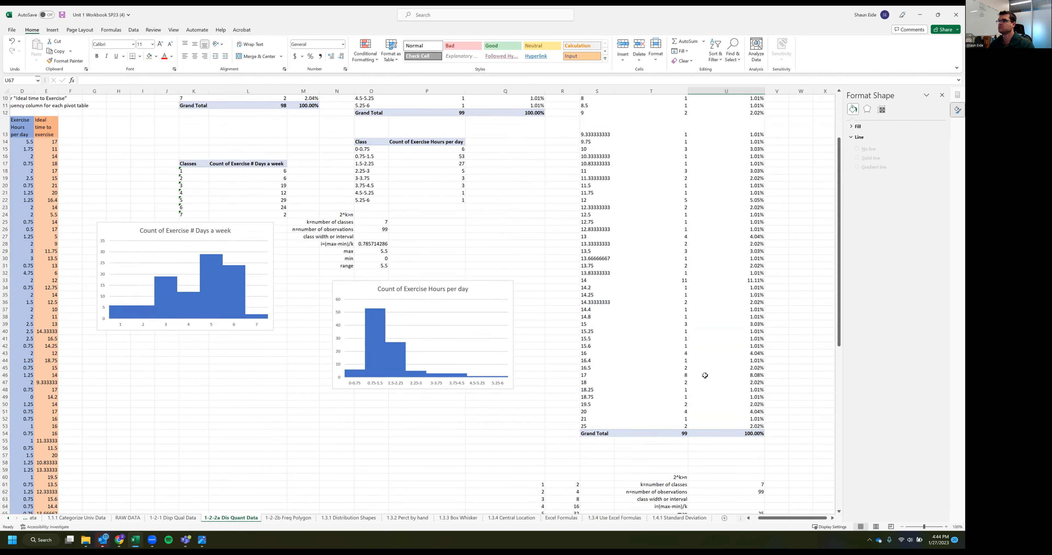
scroll(710, 359, down, 8)
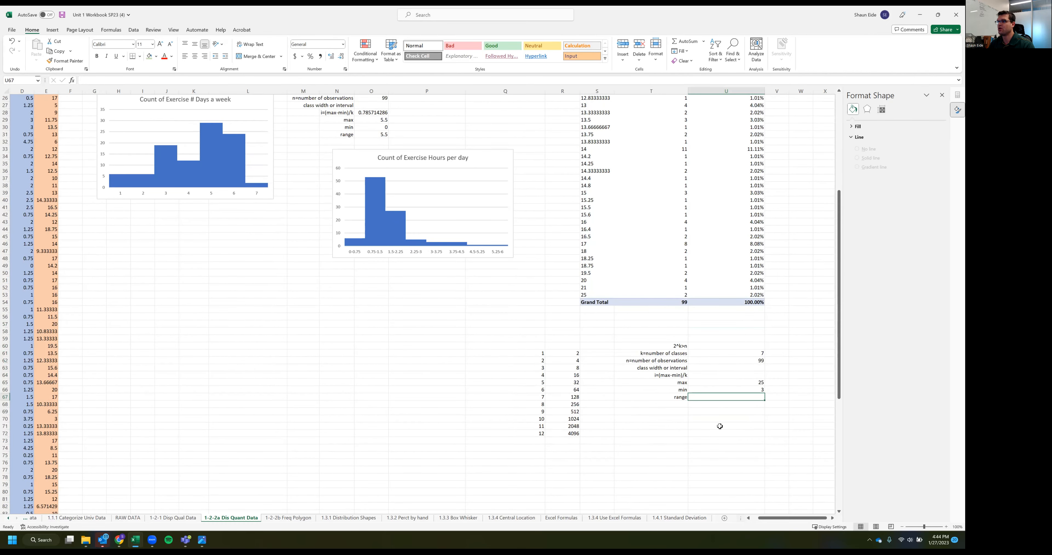
text(=)
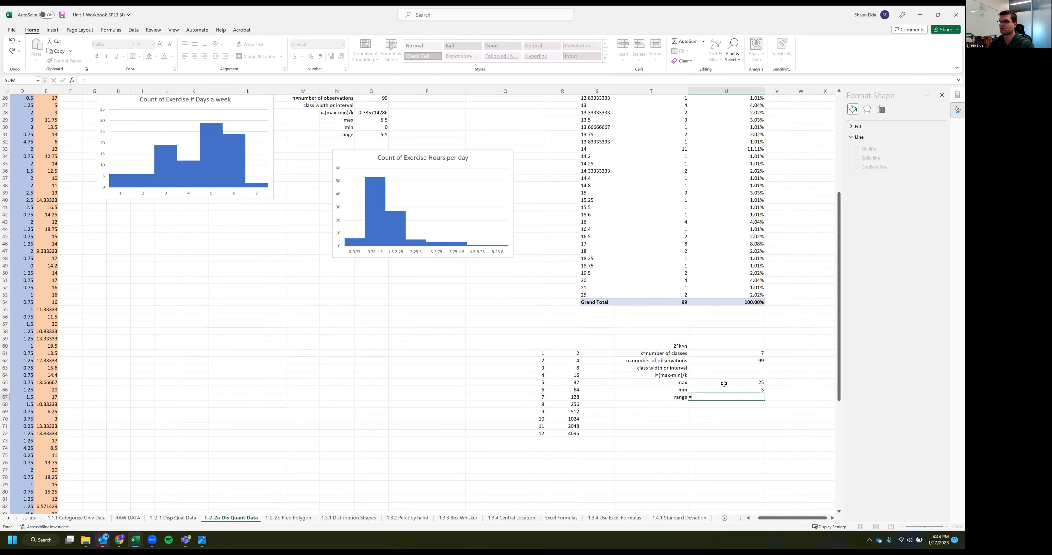
click(724, 383)
text(-)
click(723, 389)
key(Return)
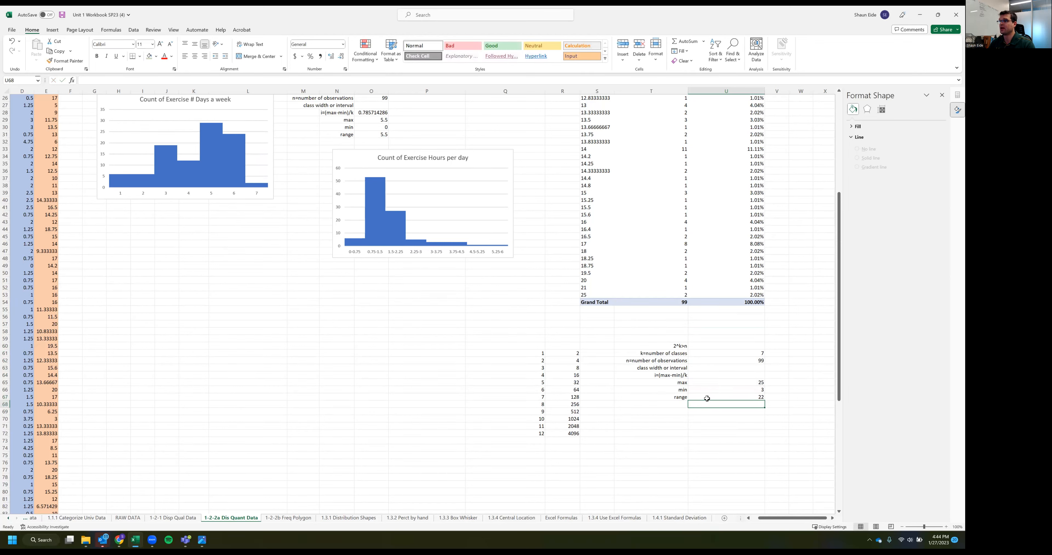
Calculate the class width in U64 with the formula =U67/U61
click(701, 368)
click(699, 373)
text(=)
click(717, 394)
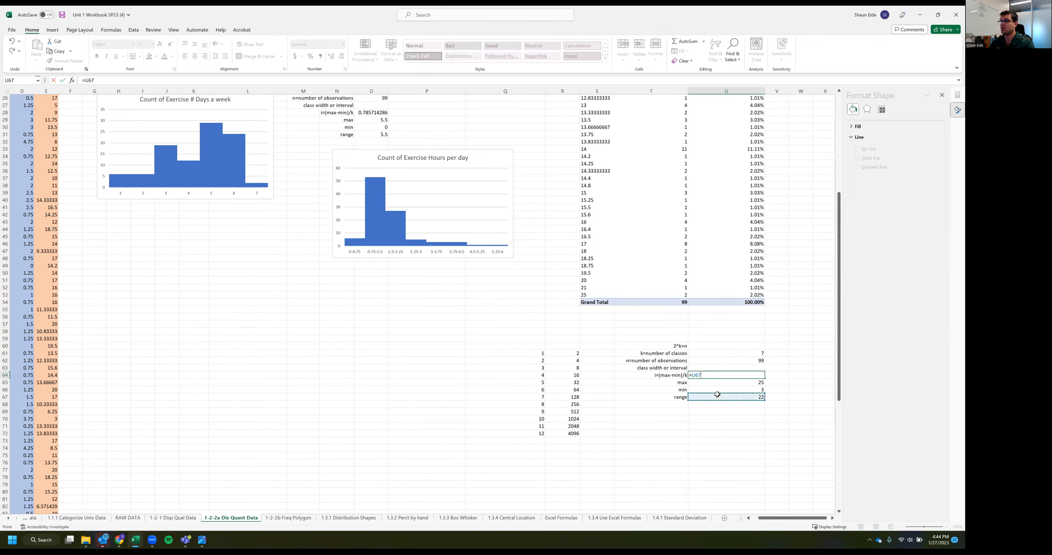
text(/)
click(722, 352)
key(Return)
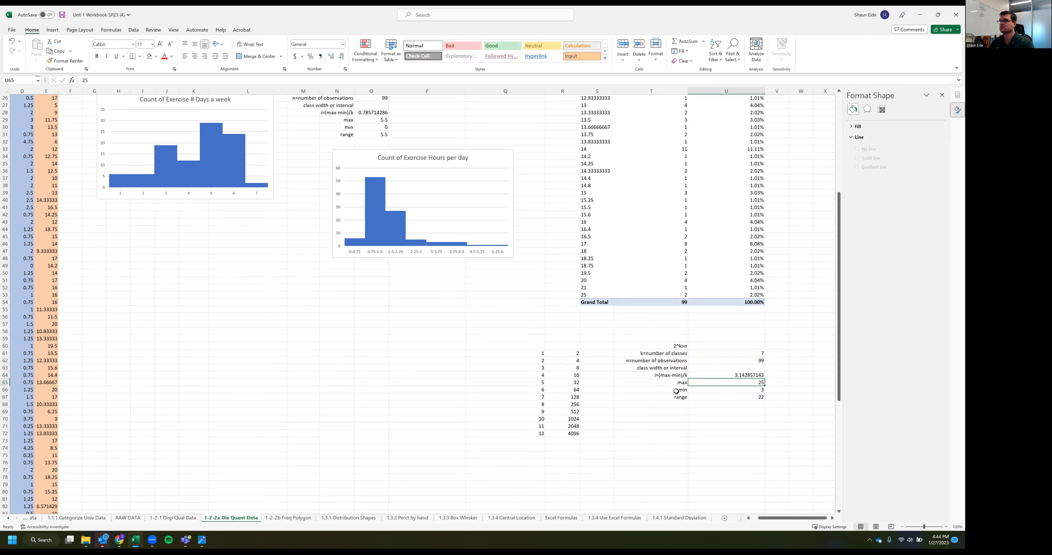
click(726, 373)
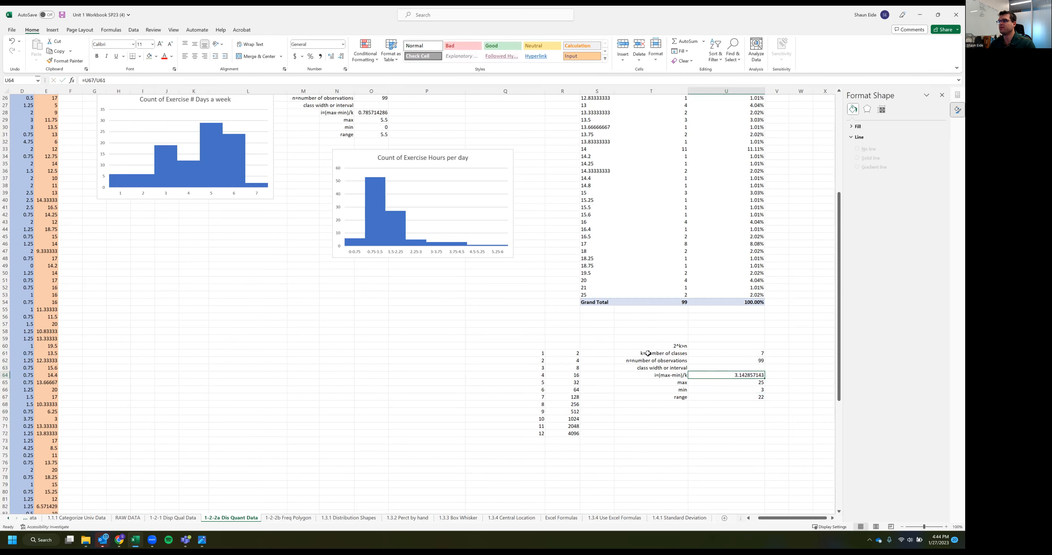
Group the ideal time to exercise values in Pivot Table 3 by a class width of 3.14
click(596, 199)
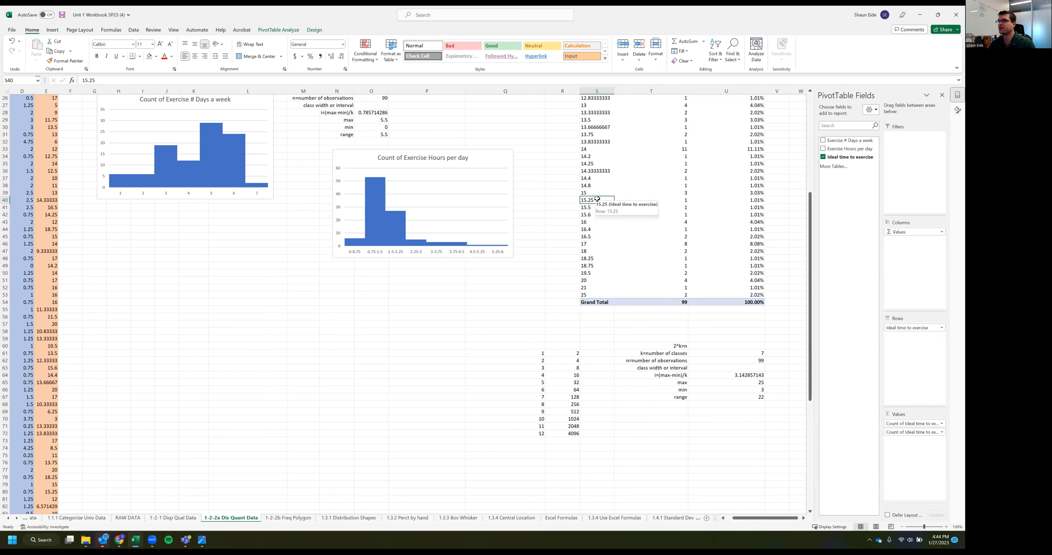
right_click(597, 200)
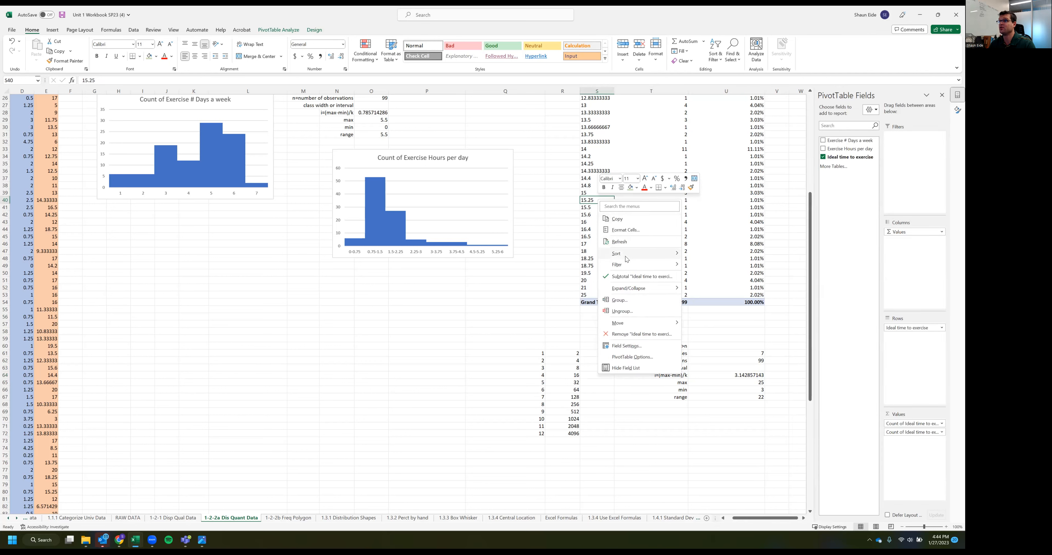
click(629, 299)
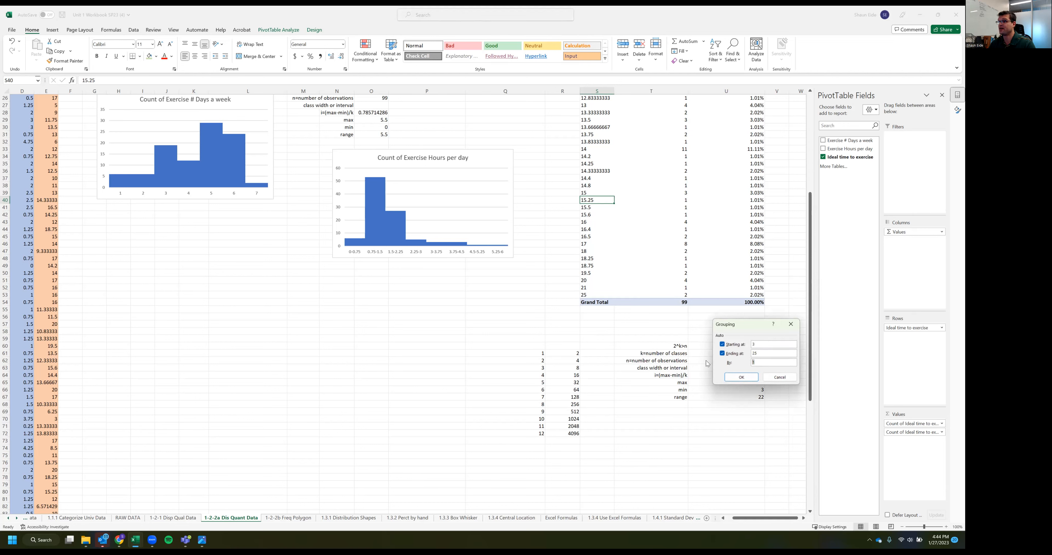
text(3.14)
click(741, 377)
scroll(699, 314, up, 6)
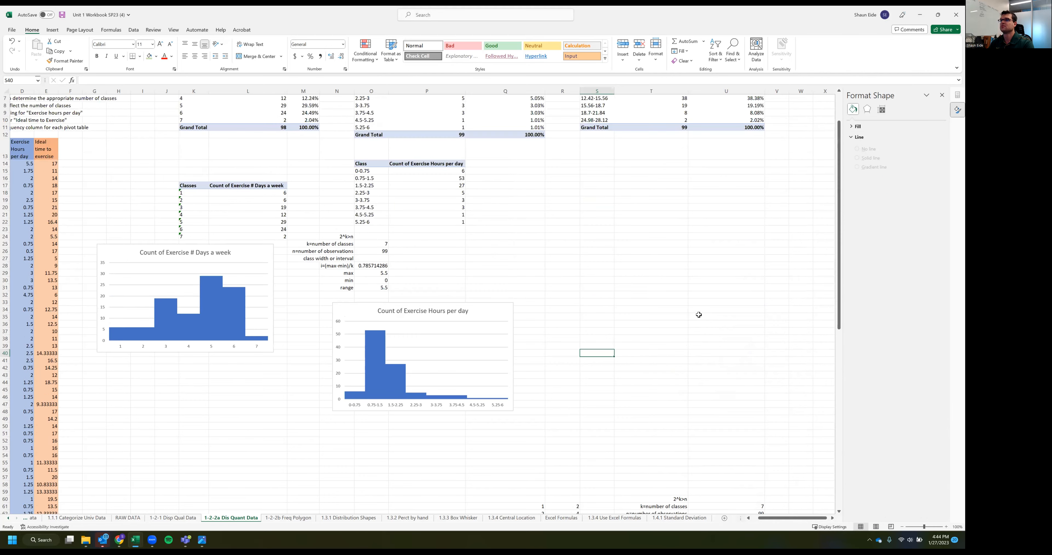
scroll(573, 189, up, 2)
Regroup the ideal time to exercise classes in Pivot Table 3 by a class width of 3.5
click(599, 142)
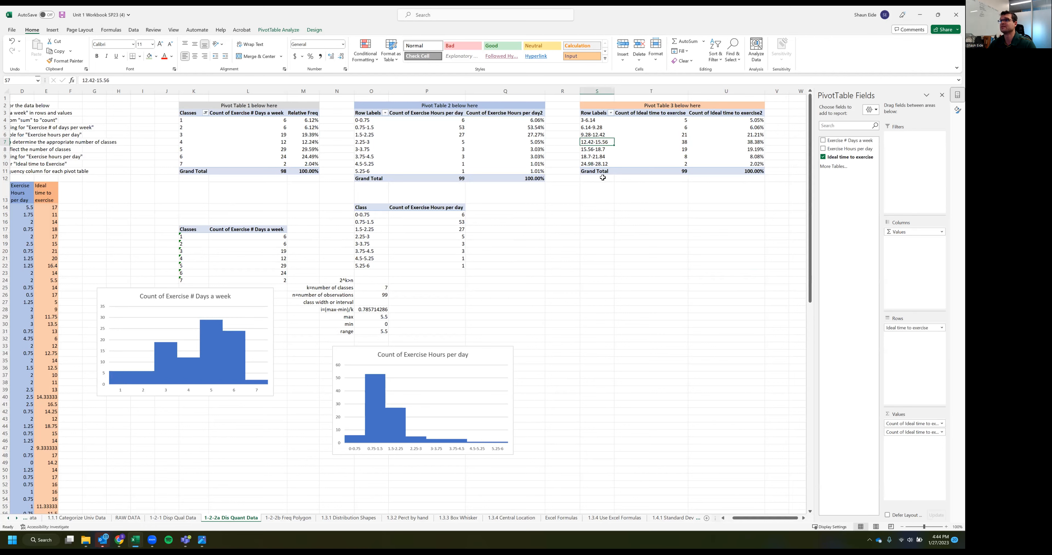
right_click(592, 142)
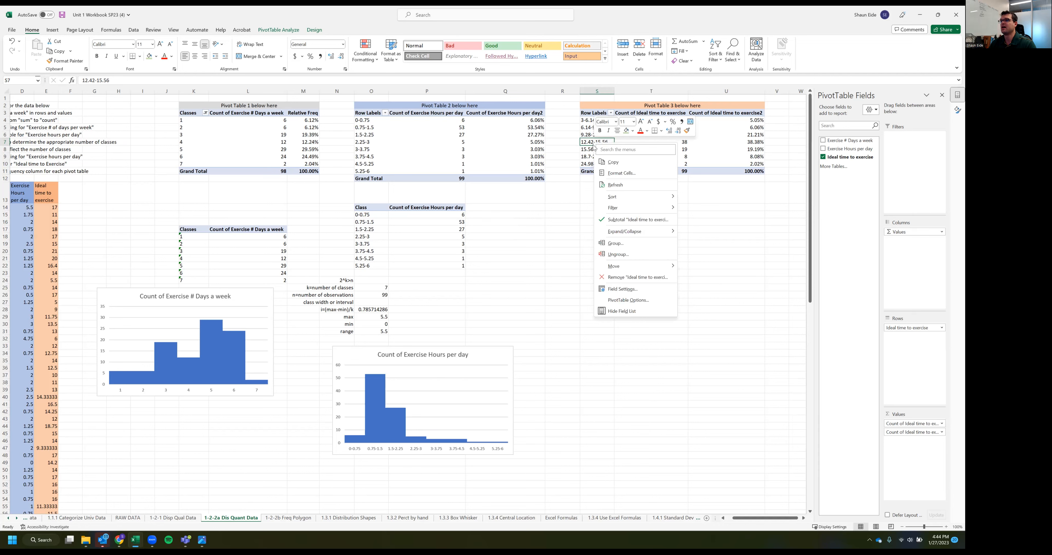
click(629, 244)
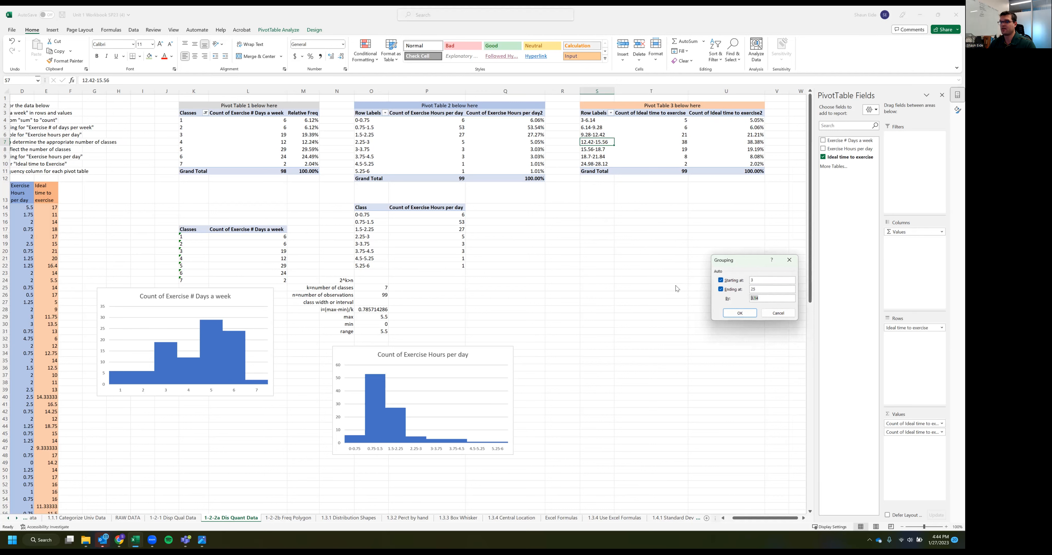
text(3.5)
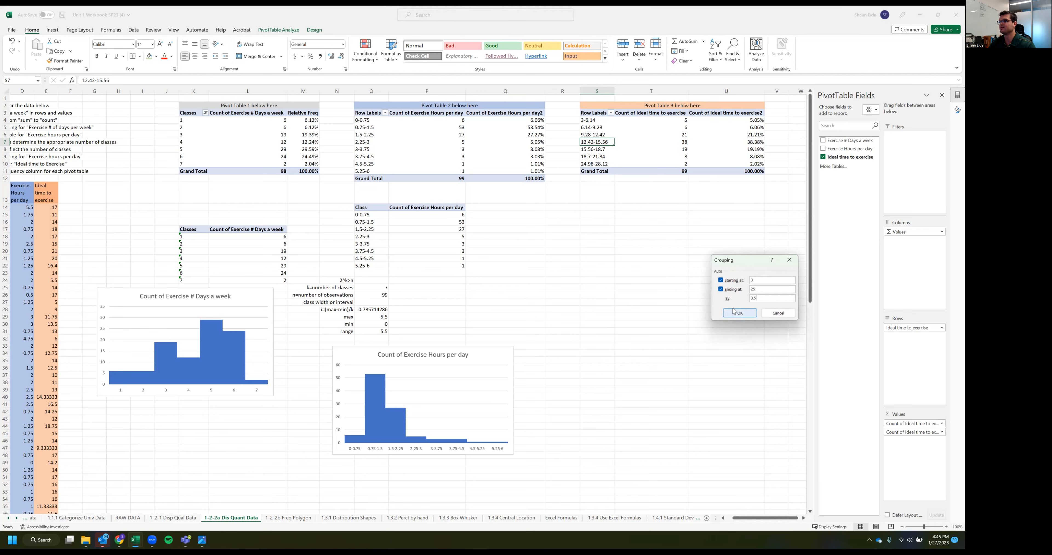
click(738, 313)
click(641, 280)
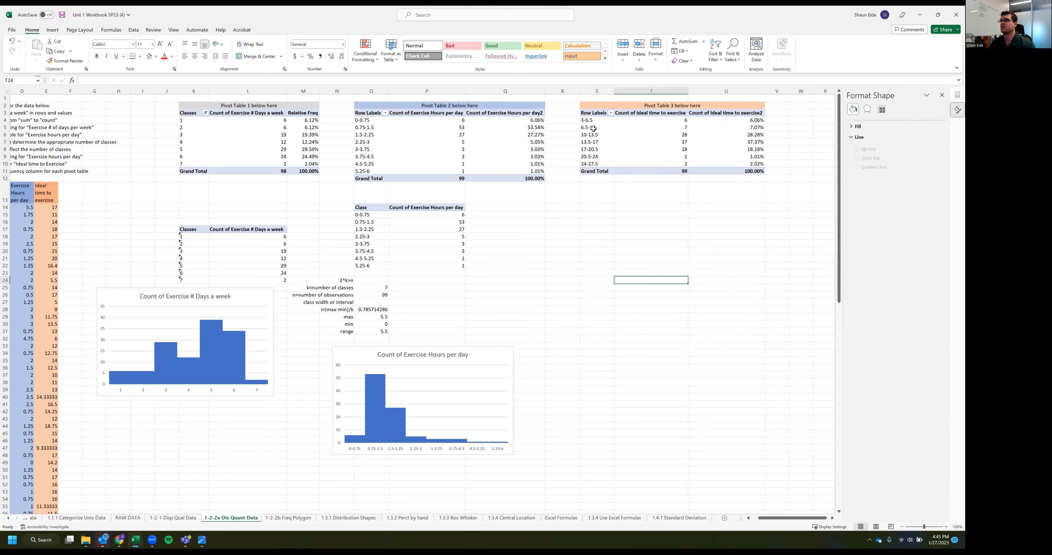
Rename the row labels header of Pivot Table 3 in S3 as Classes
drag(592, 120, 735, 171)
click(735, 142)
click(664, 131)
click(591, 111)
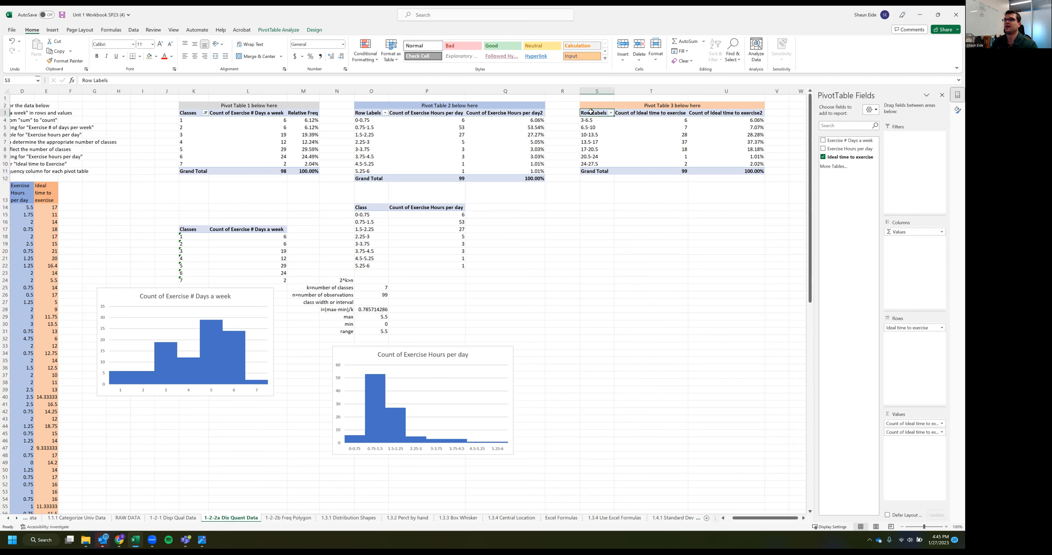
text(G)
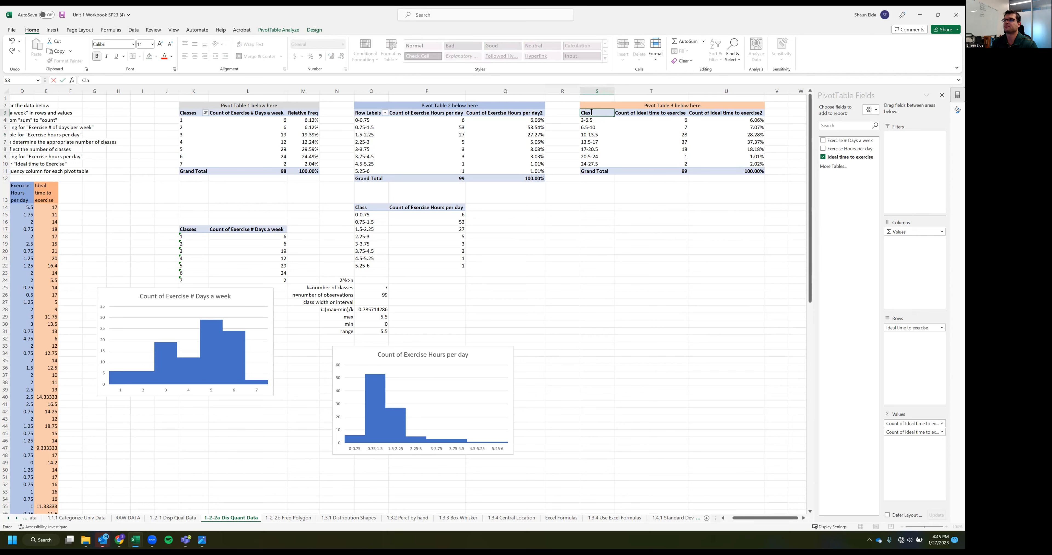
key(Tab)
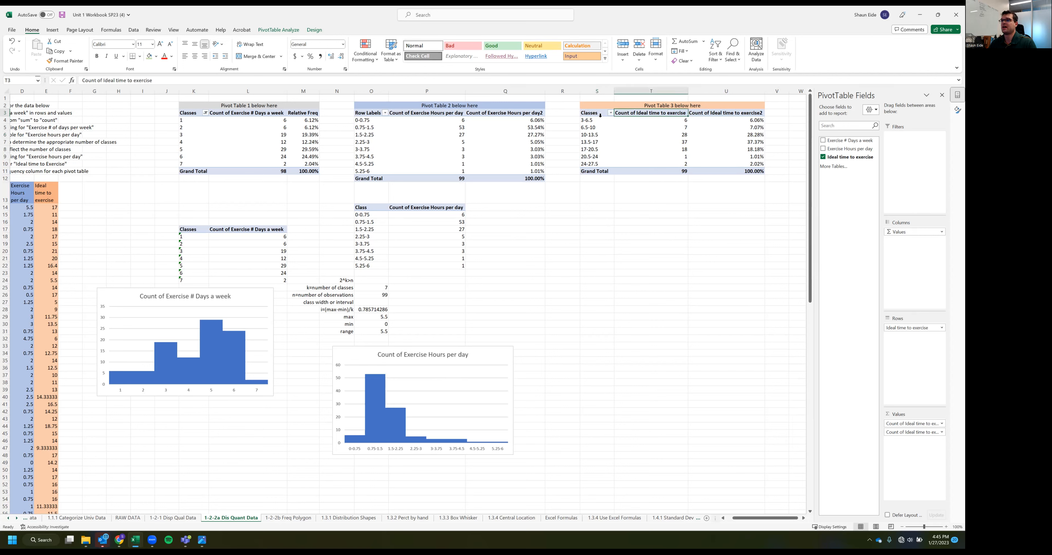
Copy Pivot Table 3's classes and counts with their headers, without the grand total, and paste them at S14
drag(597, 115, 680, 164)
key(ctrl+c)
click(597, 208)
key(ctrl+v)
click(651, 309)
Insert a clustered column chart from the copied table S14:T21 and place it below that table
drag(590, 209, 669, 258)
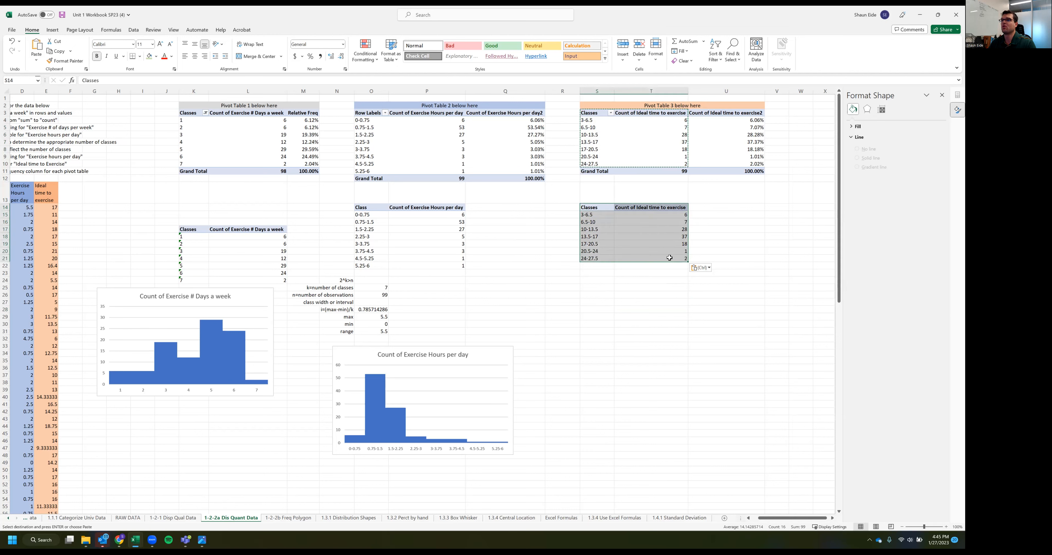
click(48, 32)
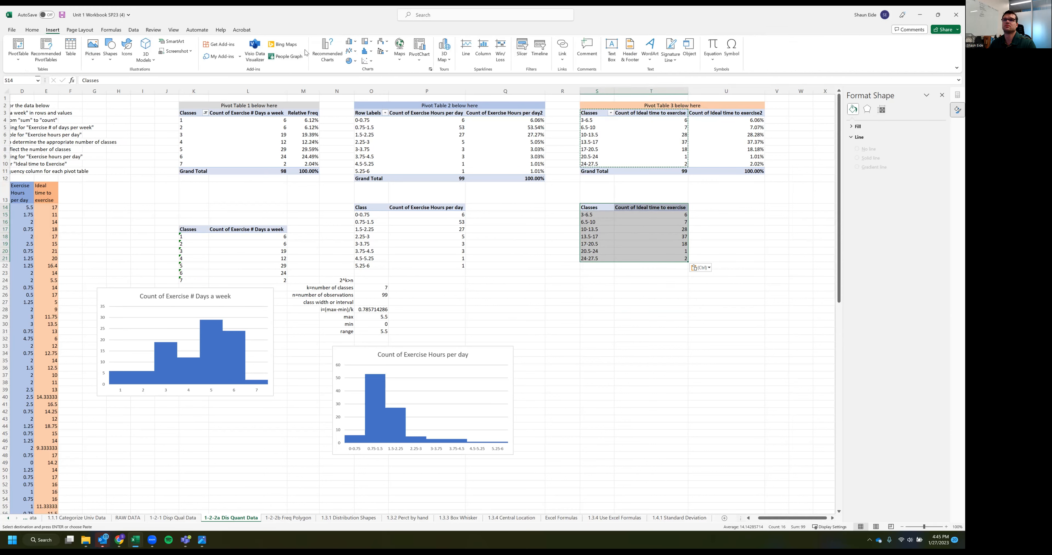
click(350, 40)
click(354, 67)
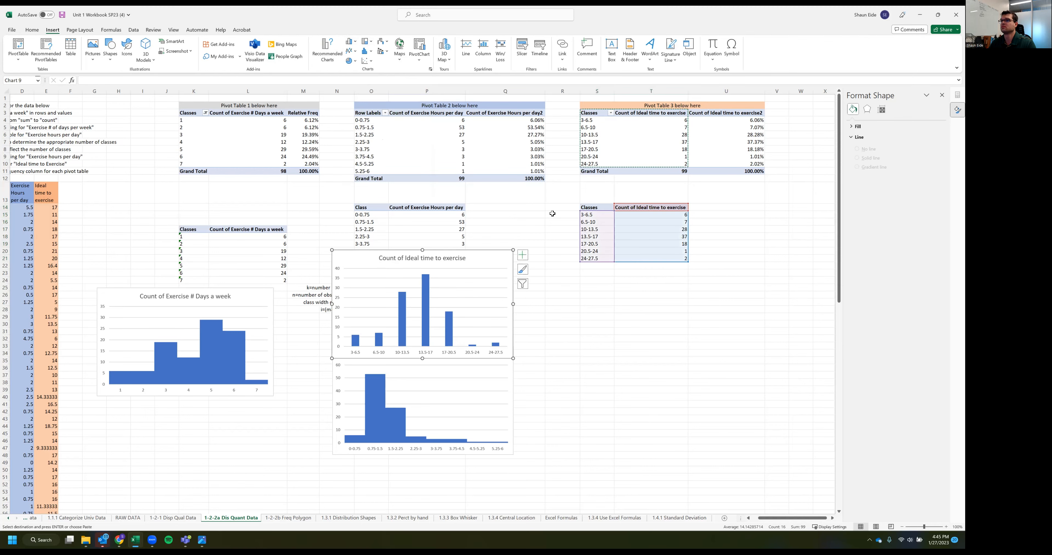
drag(364, 260, 603, 306)
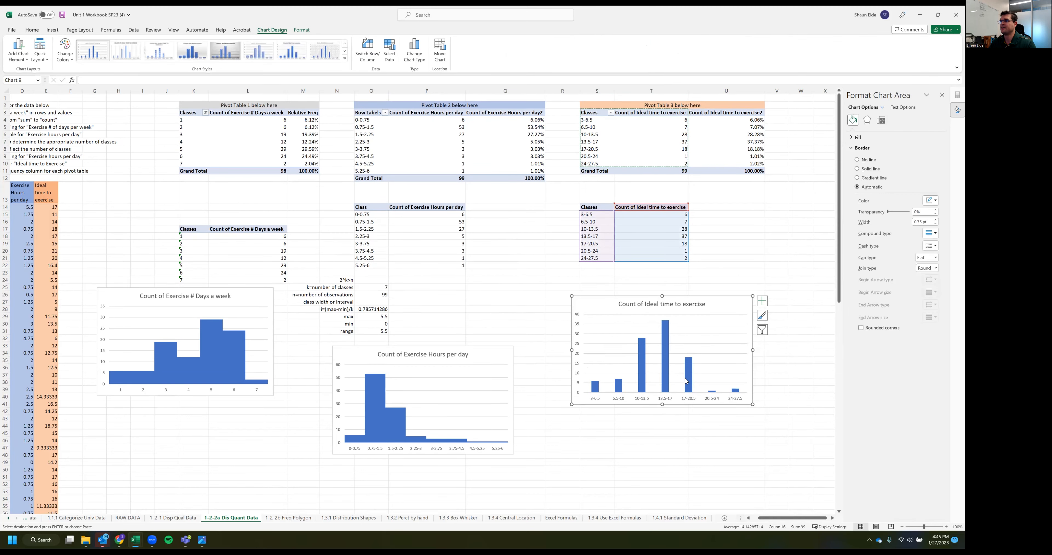
Set the gap width of the ideal time to exercise columns to 0% to make a gapless histogram
click(662, 361)
click(663, 362)
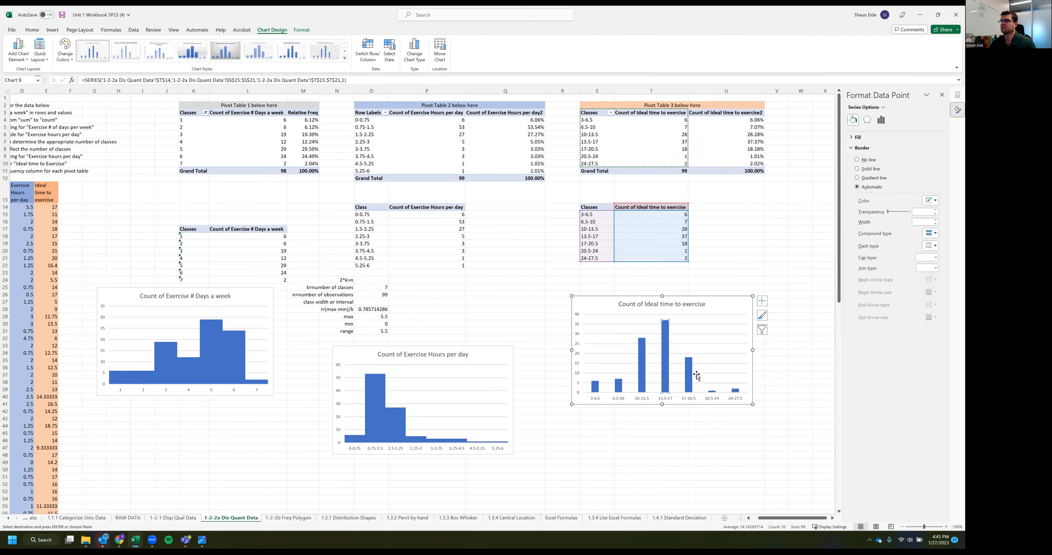
click(880, 119)
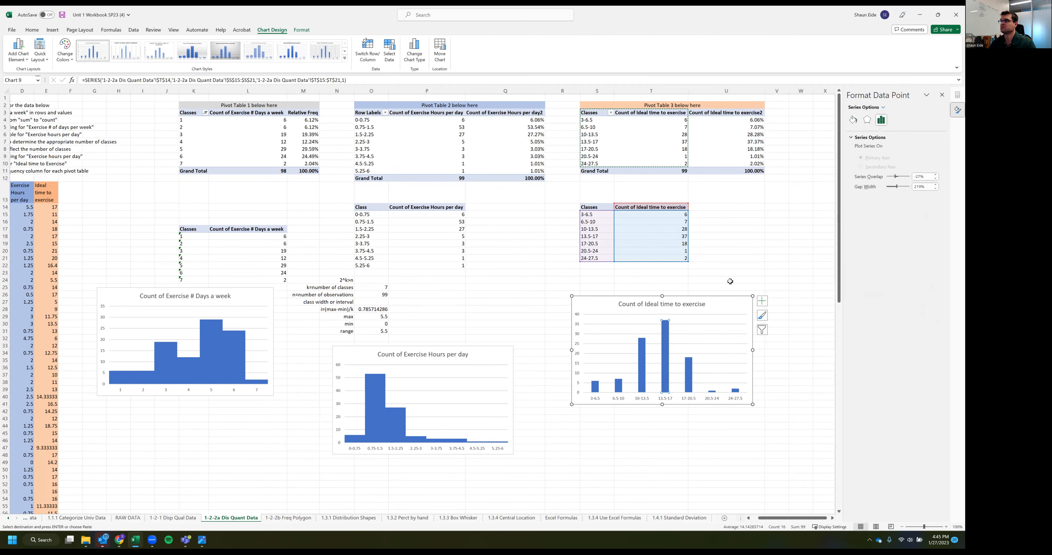
click(925, 187)
text(0)
key(Return)
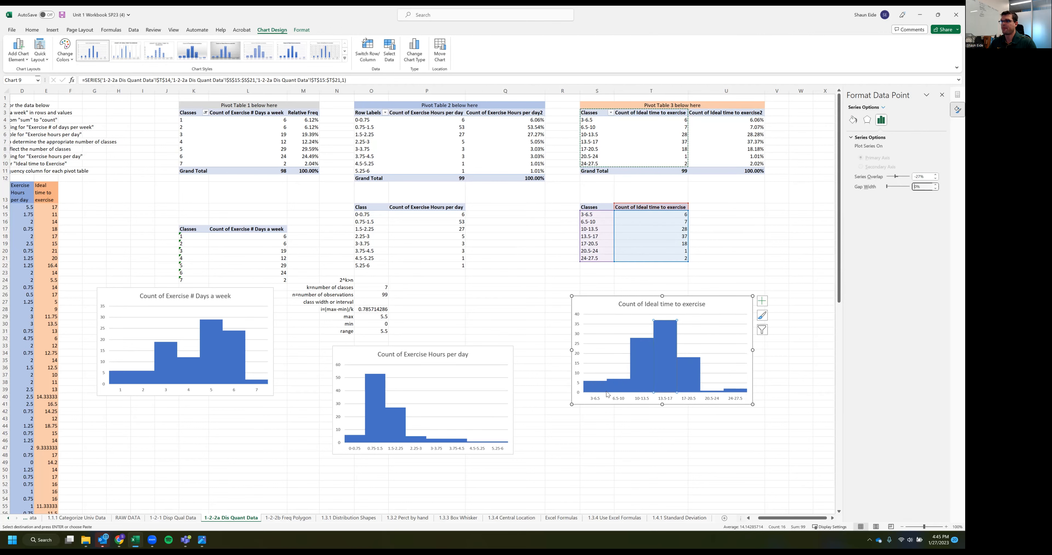
click(608, 417)
Move the ideal time to exercise histogram slightly down and the exercise hours per day histogram slightly up
drag(585, 298, 605, 319)
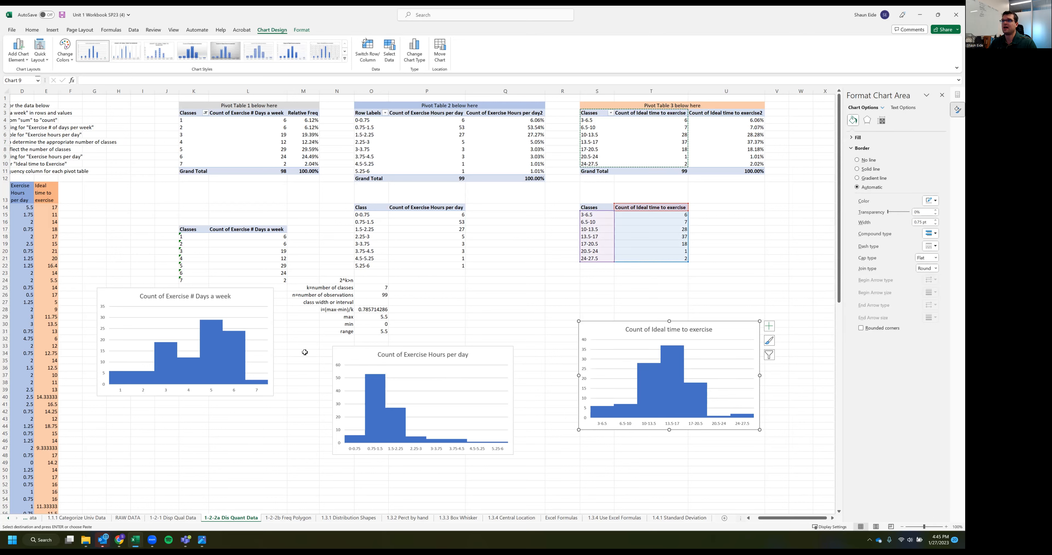
drag(493, 354, 493, 348)
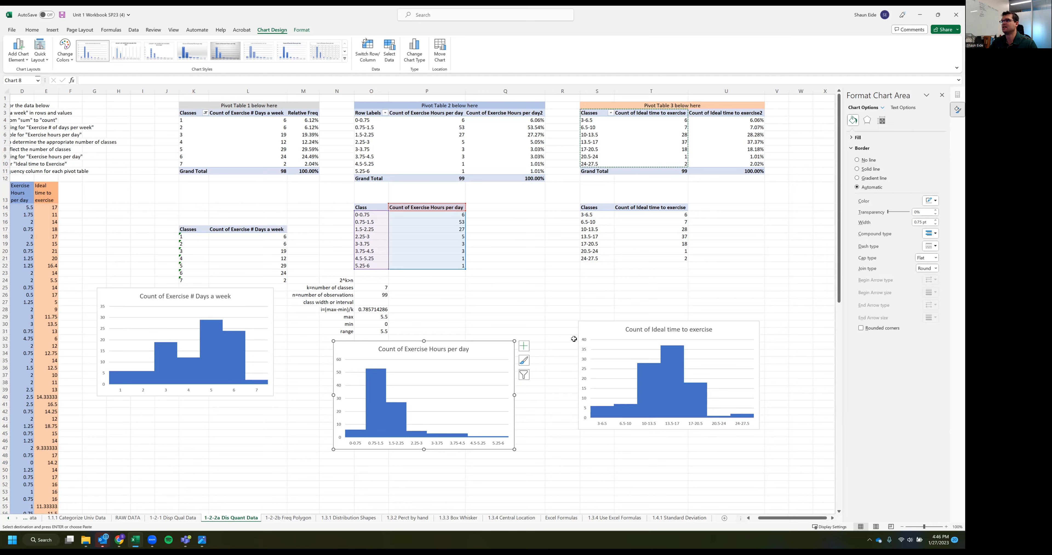
click(531, 351)
click(553, 389)
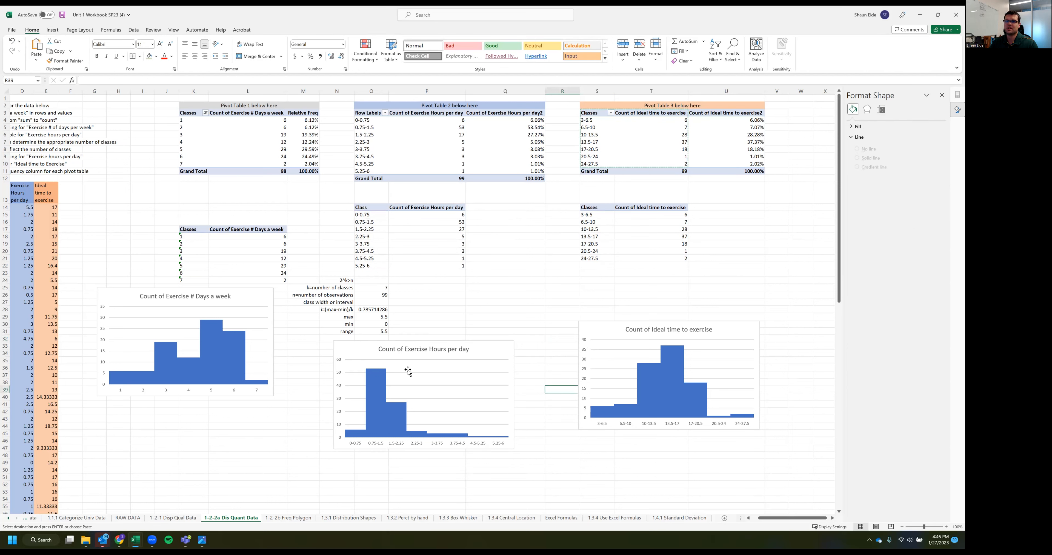